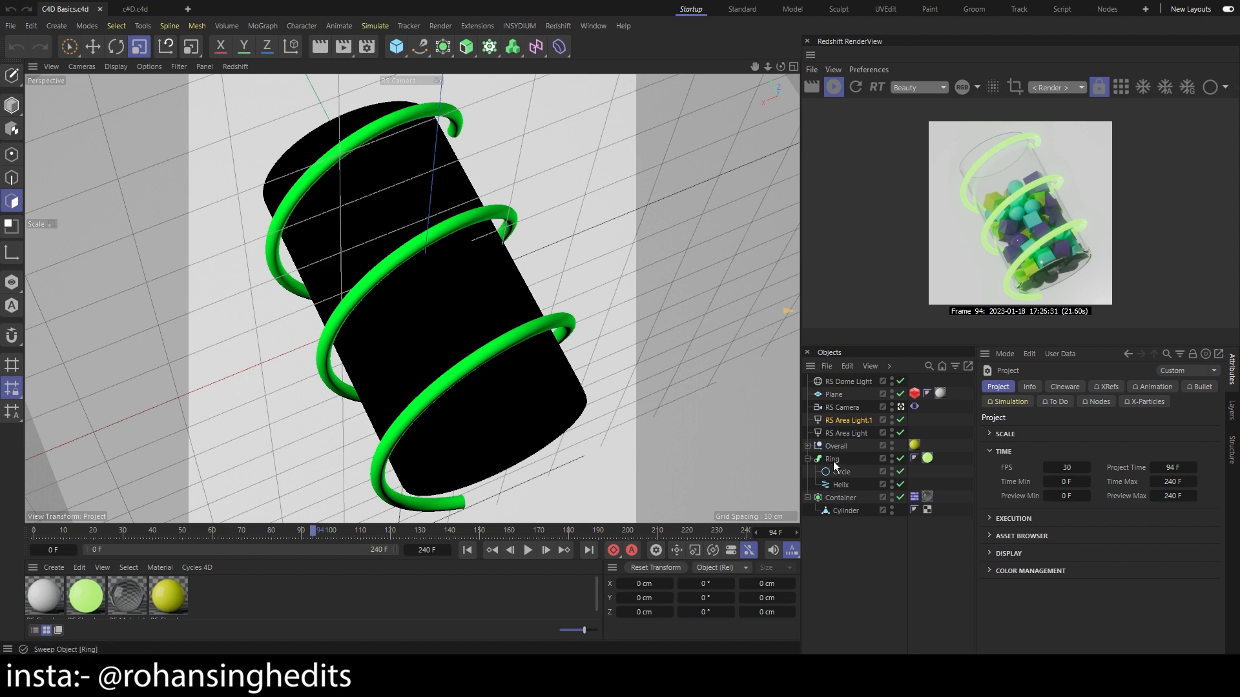
left_click(843, 498)
left_click(842, 449)
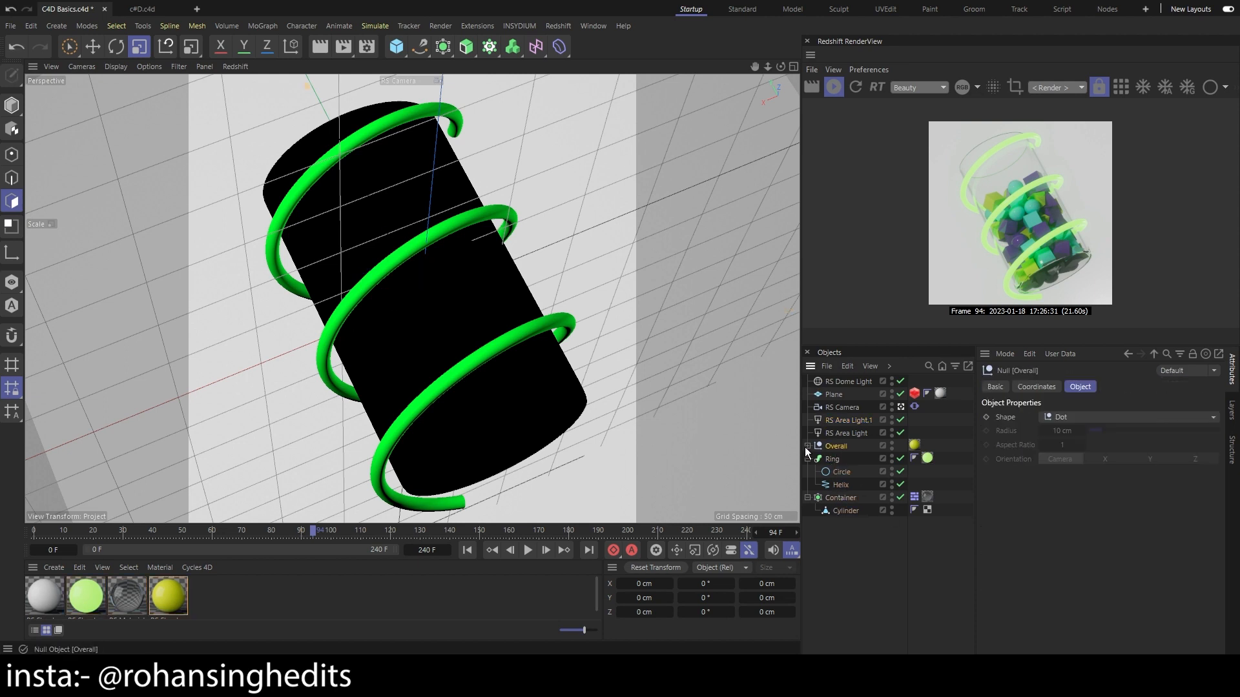
left_click(808, 446)
left_click(807, 447)
left_click(859, 550)
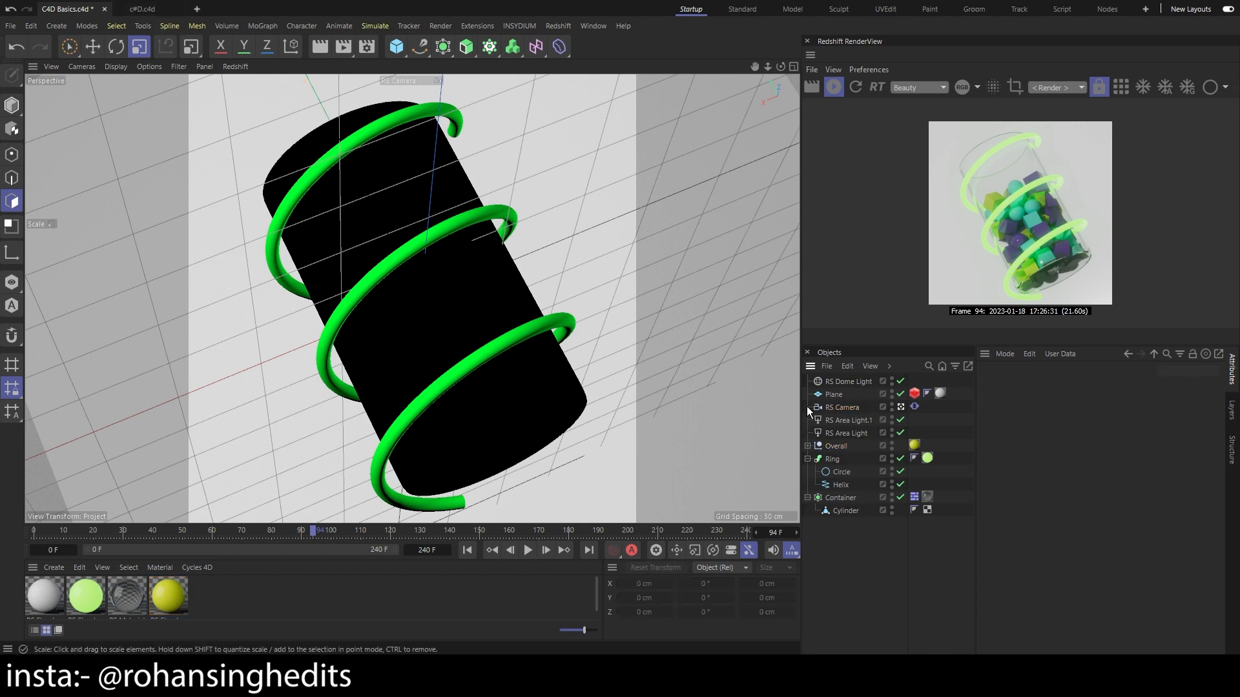
Switch to the c#D.c4d project and hide Light.2, Light.1 and Light in both the viewport and the render
left_click(145, 8)
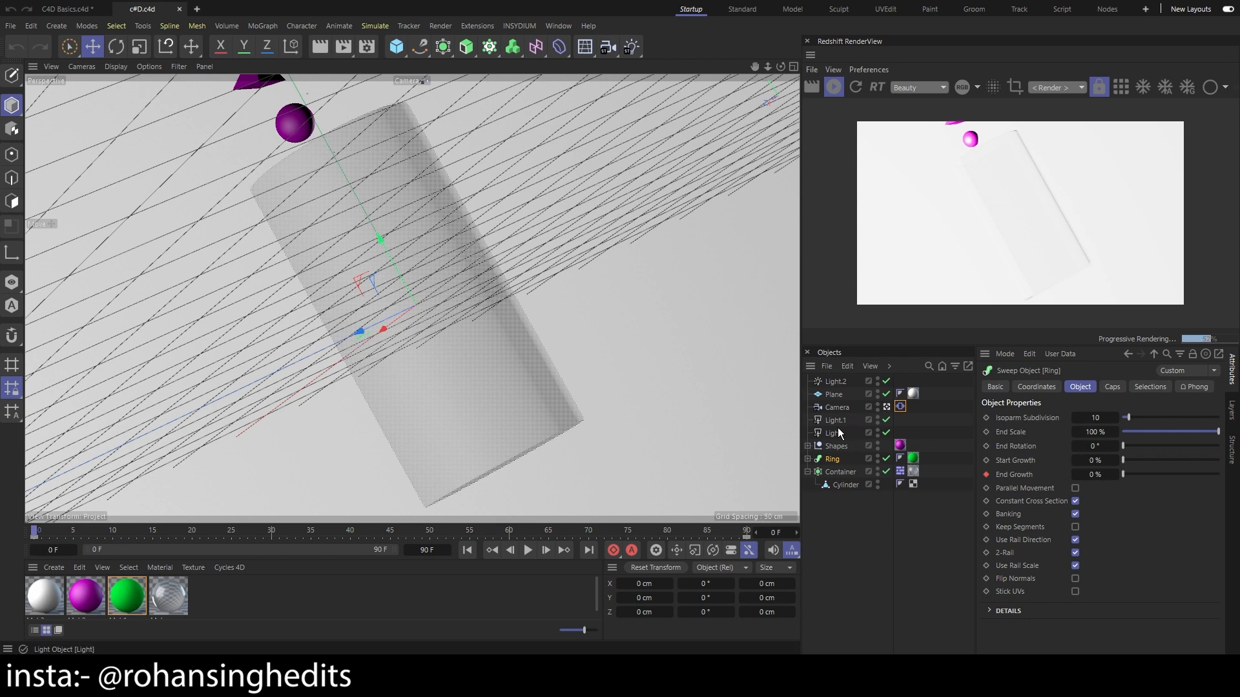
left_click(878, 382)
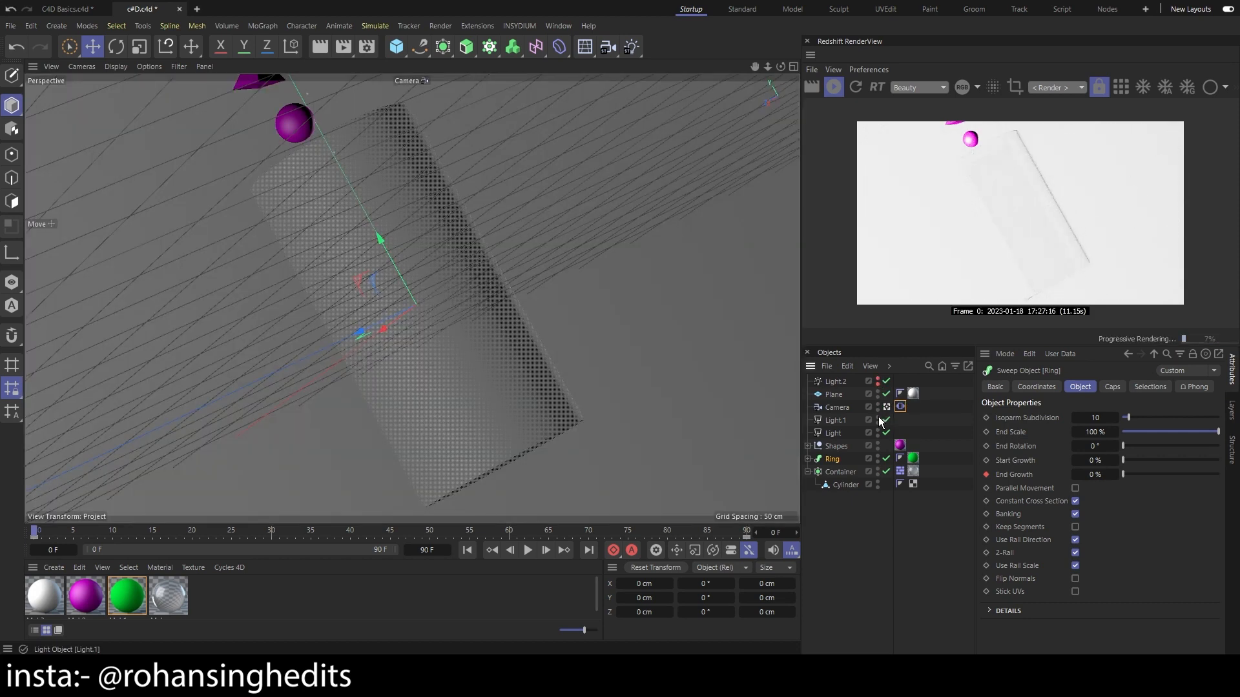
left_click(878, 419, "alt")
left_click(877, 418, "alt")
left_click(877, 432, "alt")
left_click(878, 432, "alt")
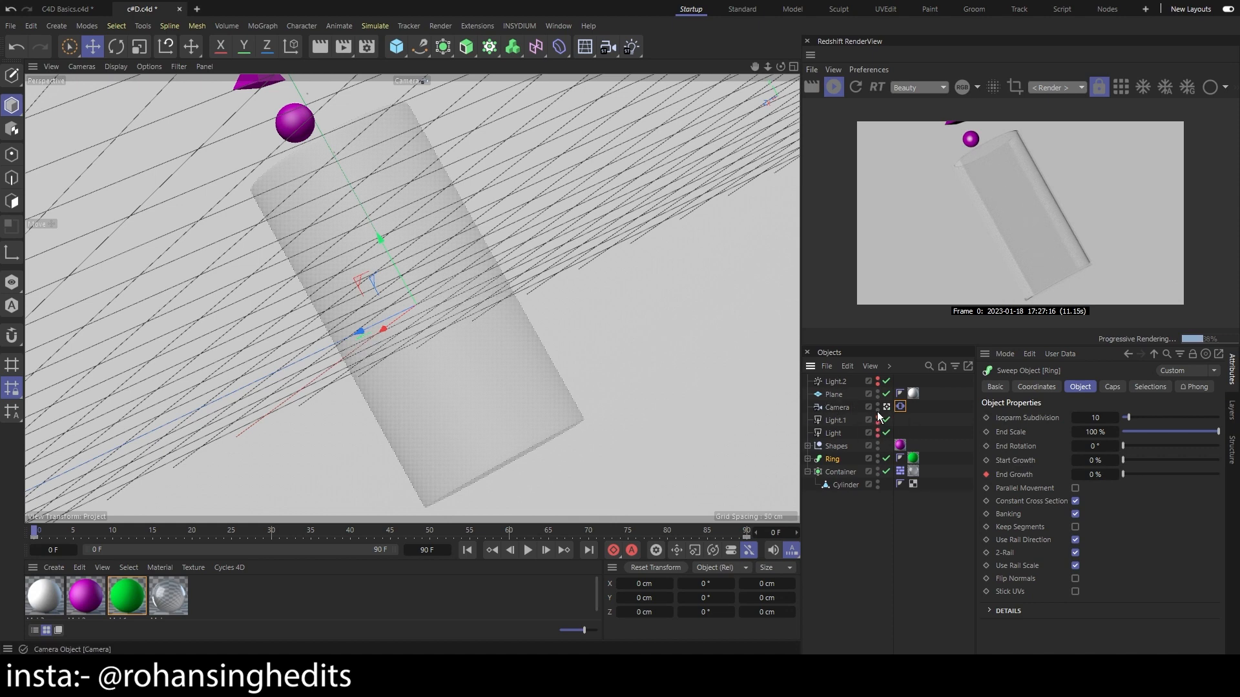
left_click(838, 409)
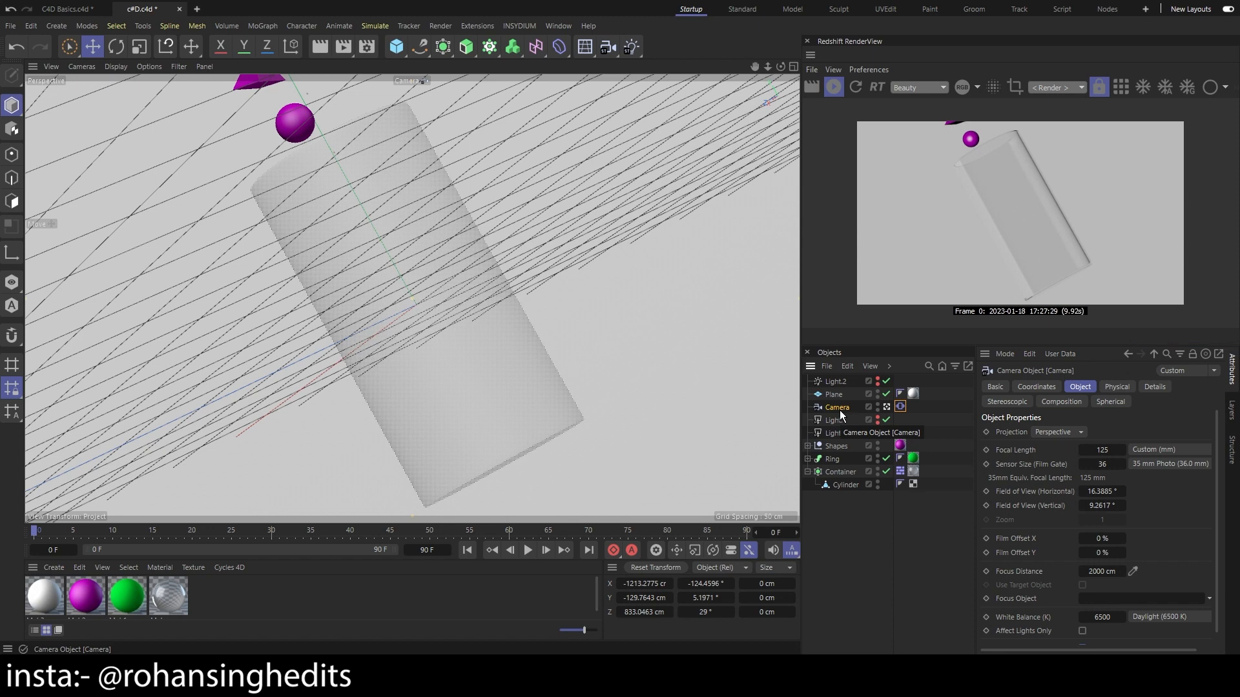
left_click(843, 418)
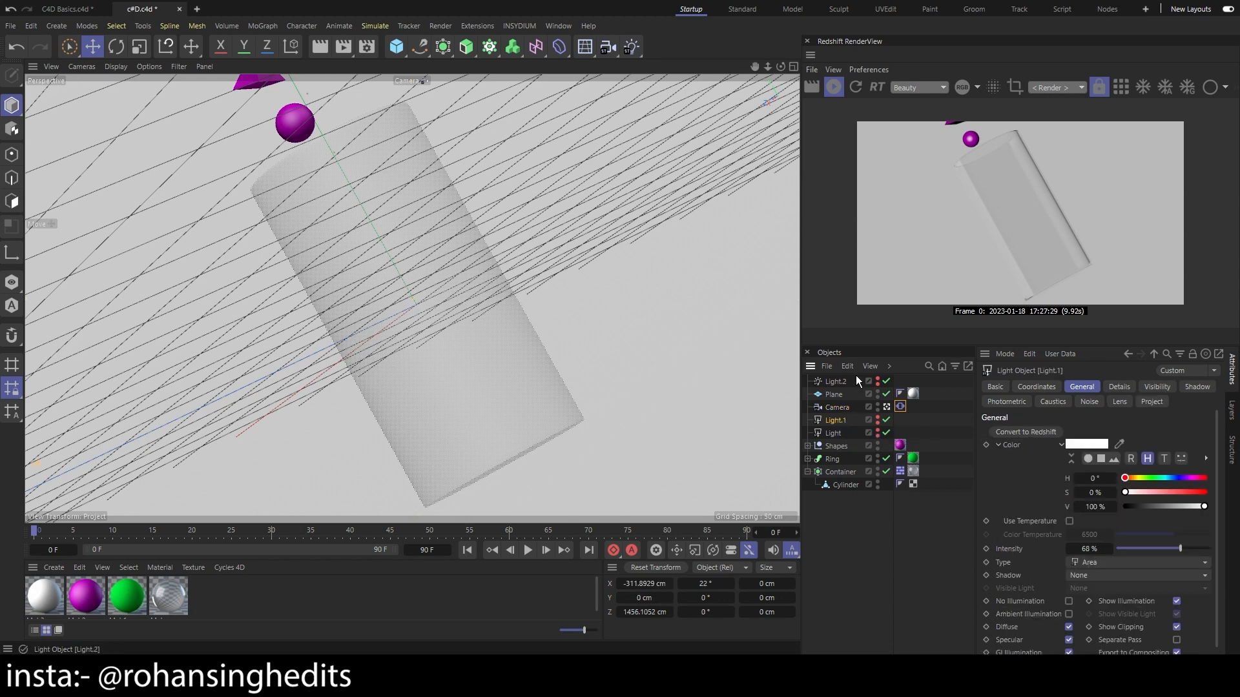
left_click(842, 566)
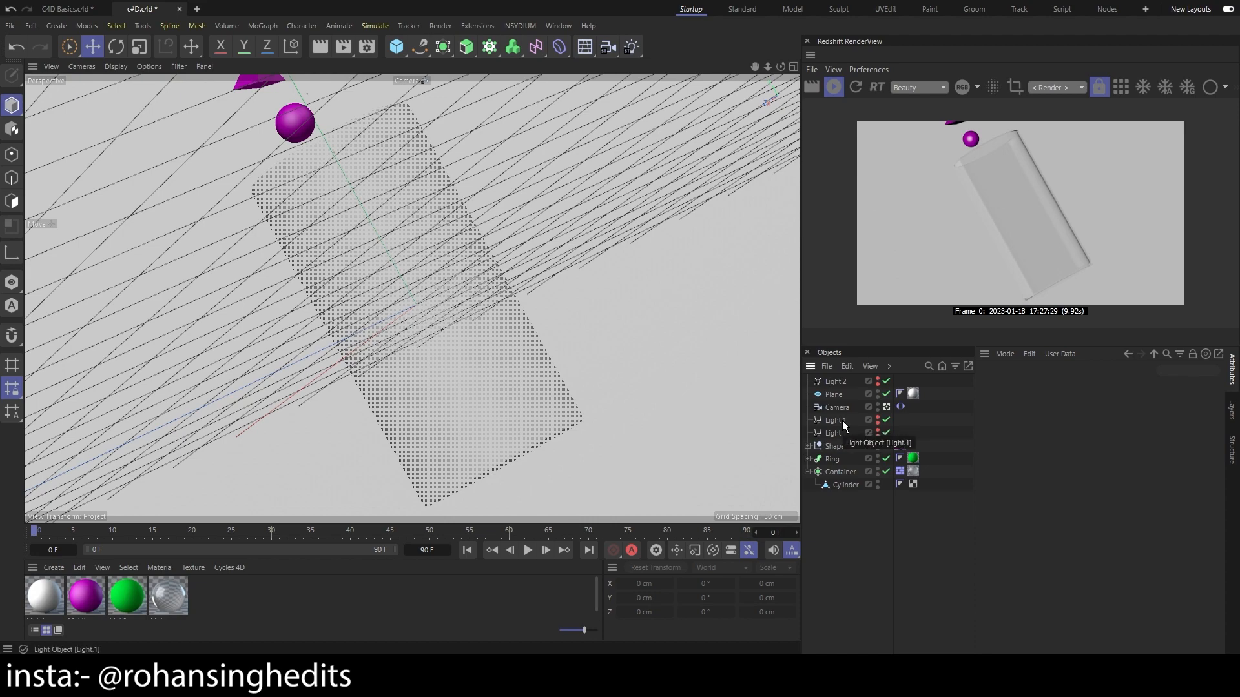
Leave the scene camera's view and view the whole scene through the default camera
left_click(887, 407)
scroll(428, 332, "down", 5)
scroll(390, 184, "up", 3)
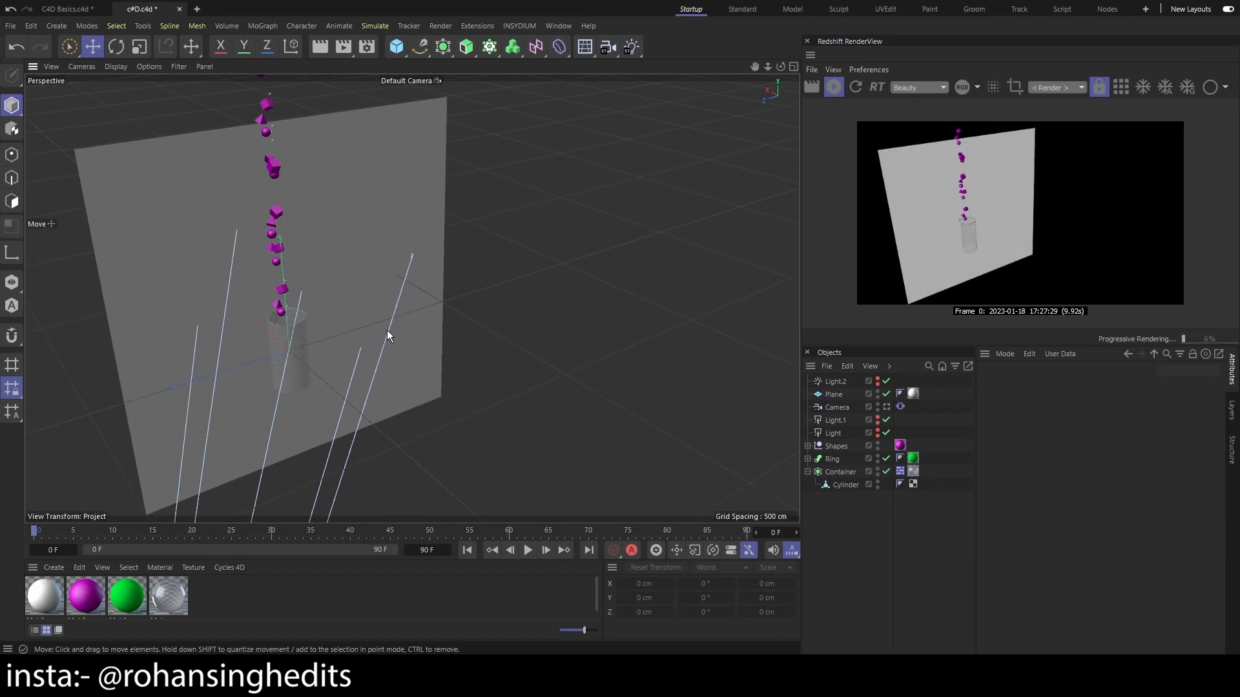
scroll(386, 330, "up", 3)
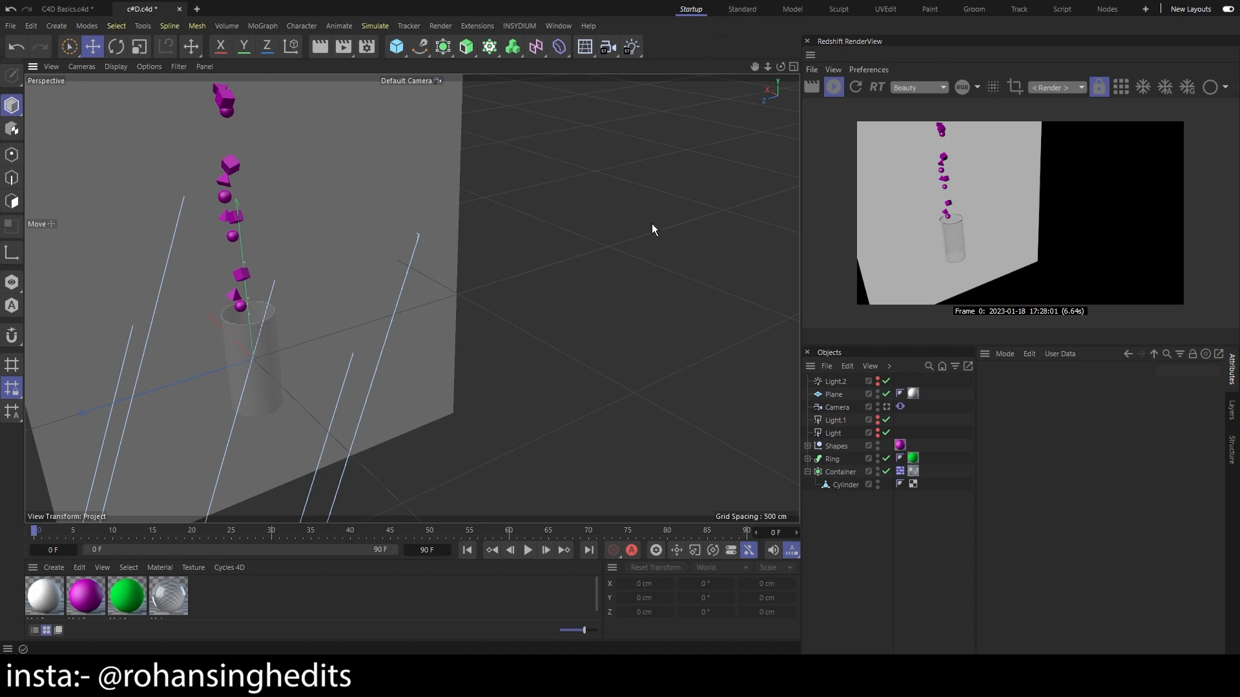
left_click(367, 46)
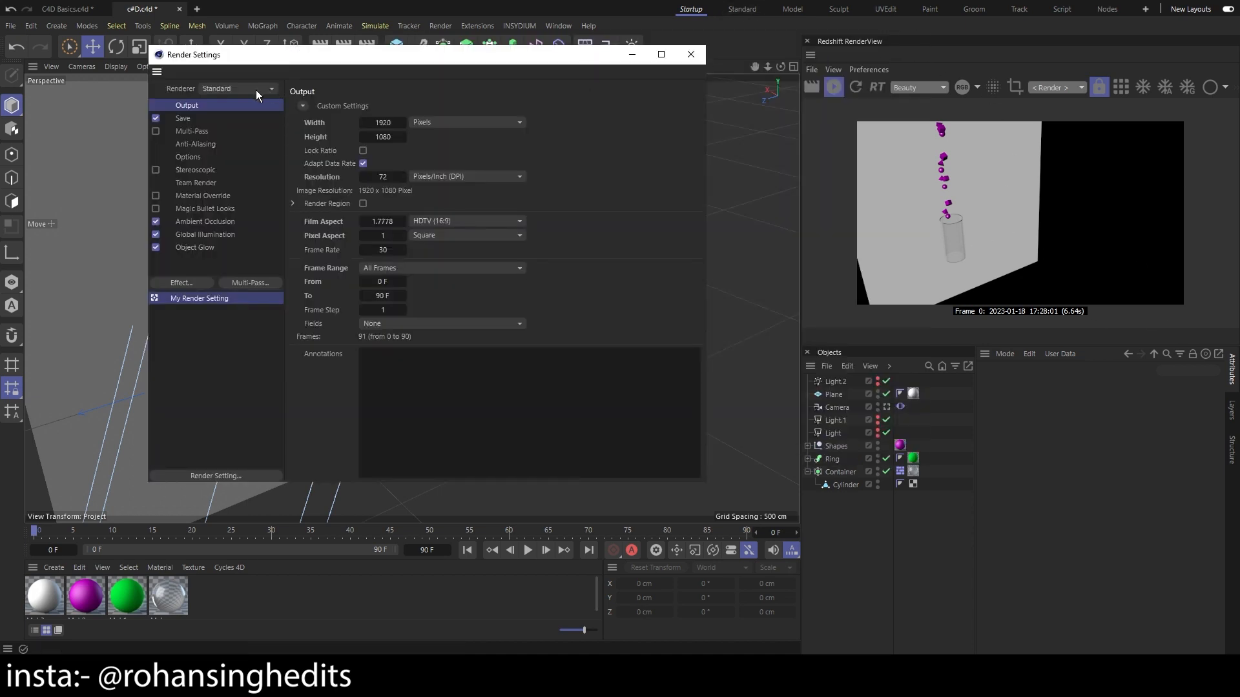
left_click_drag(329, 59, 366, 122)
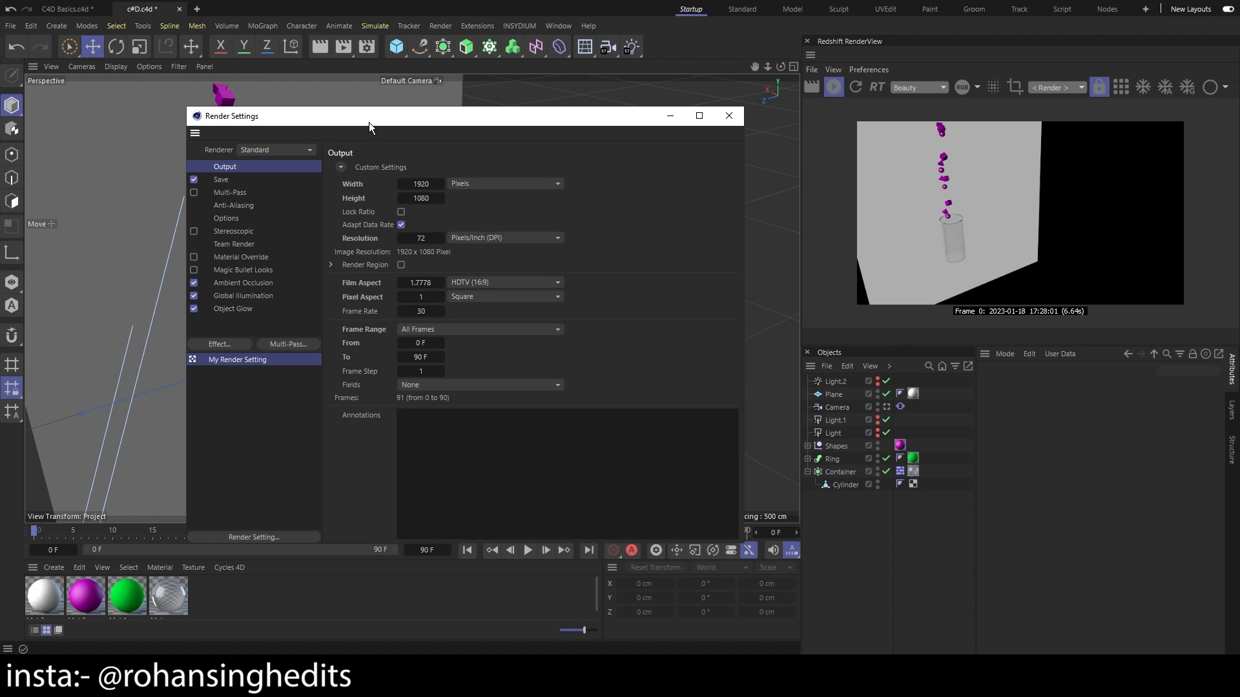
left_click(279, 149)
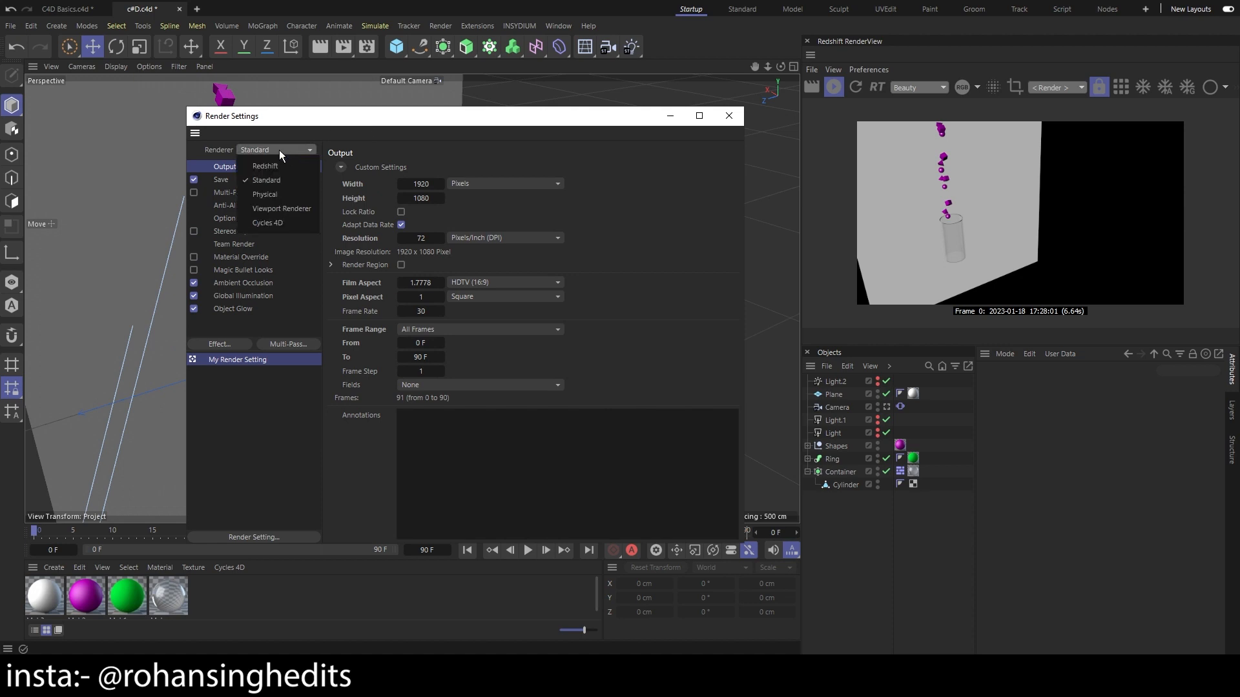
left_click(729, 117)
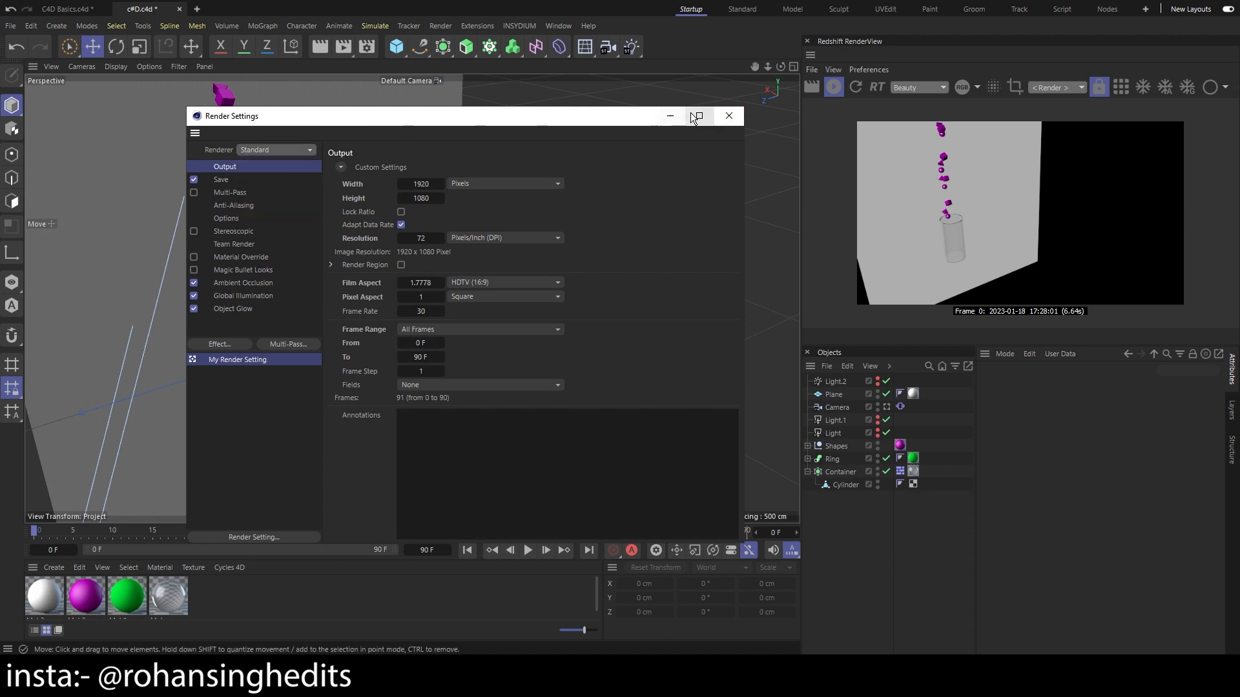
left_click(734, 116)
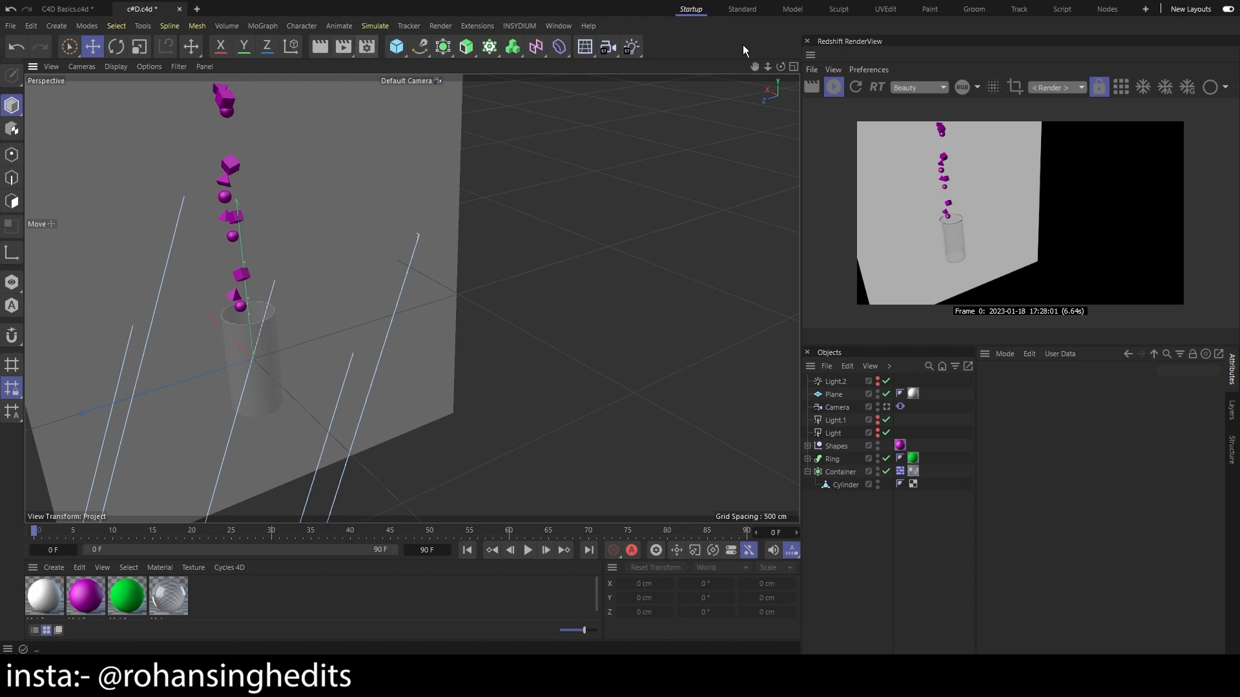
Switch to the Standard layout and set the project's renderer to Redshift in the render settings
left_click(692, 8)
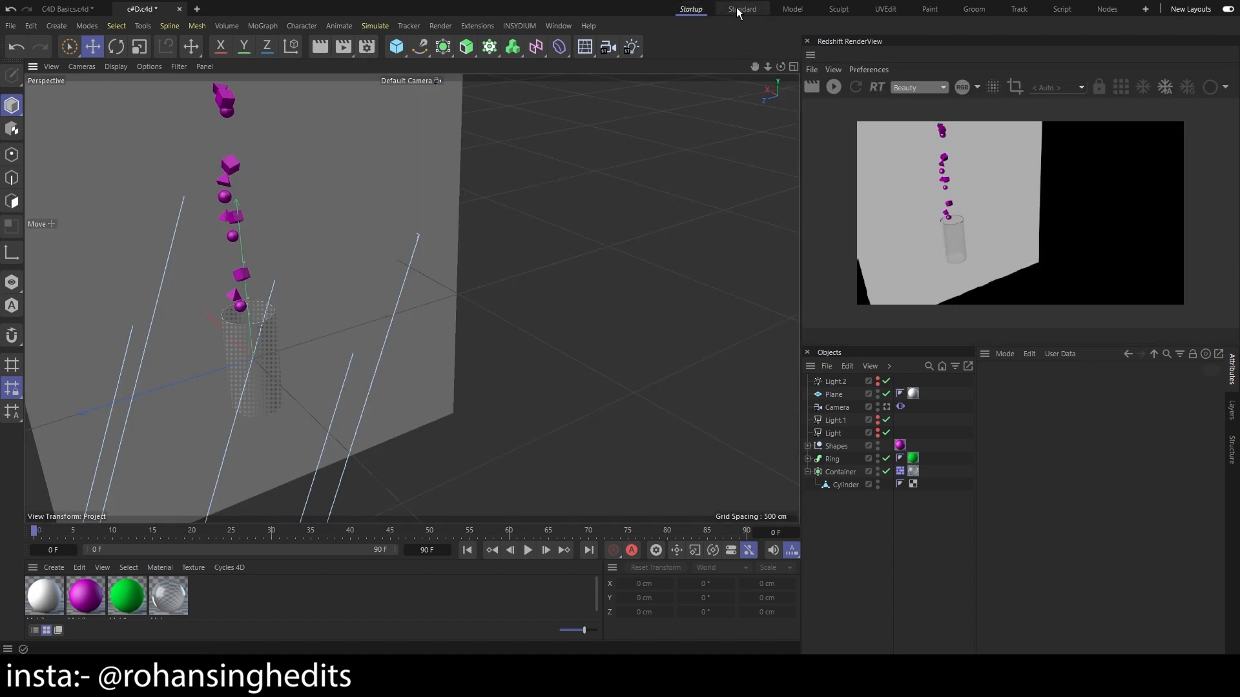
left_click(740, 9)
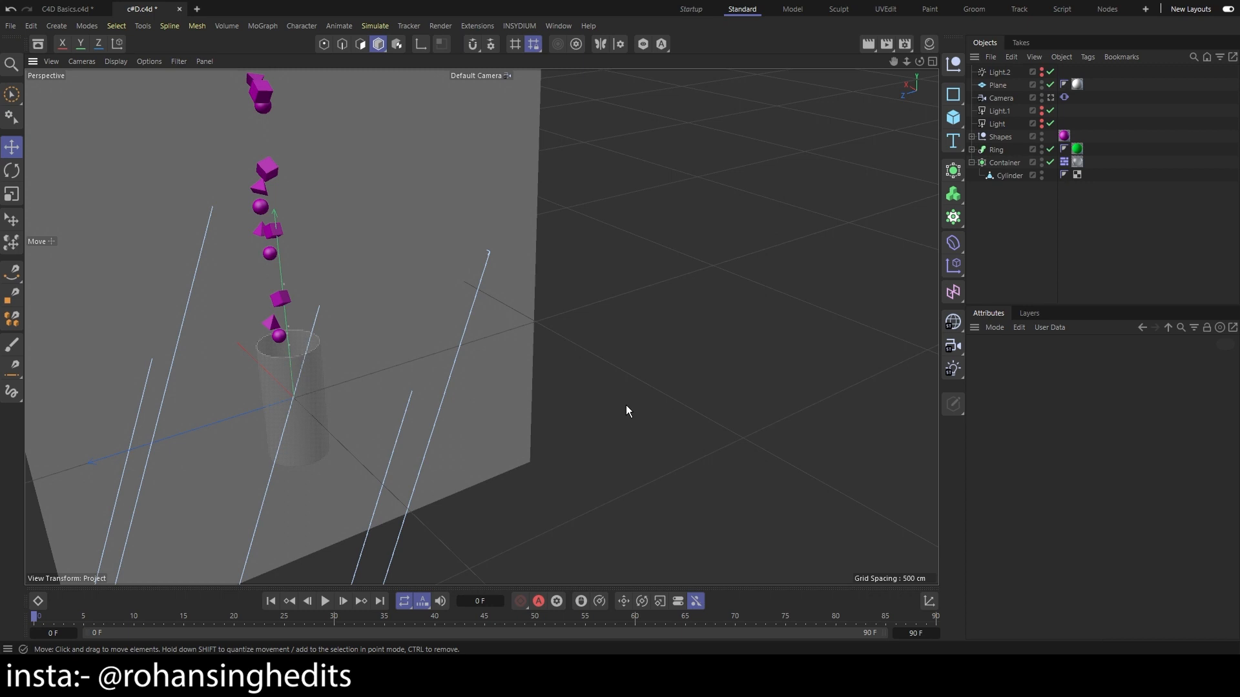
left_click(443, 27)
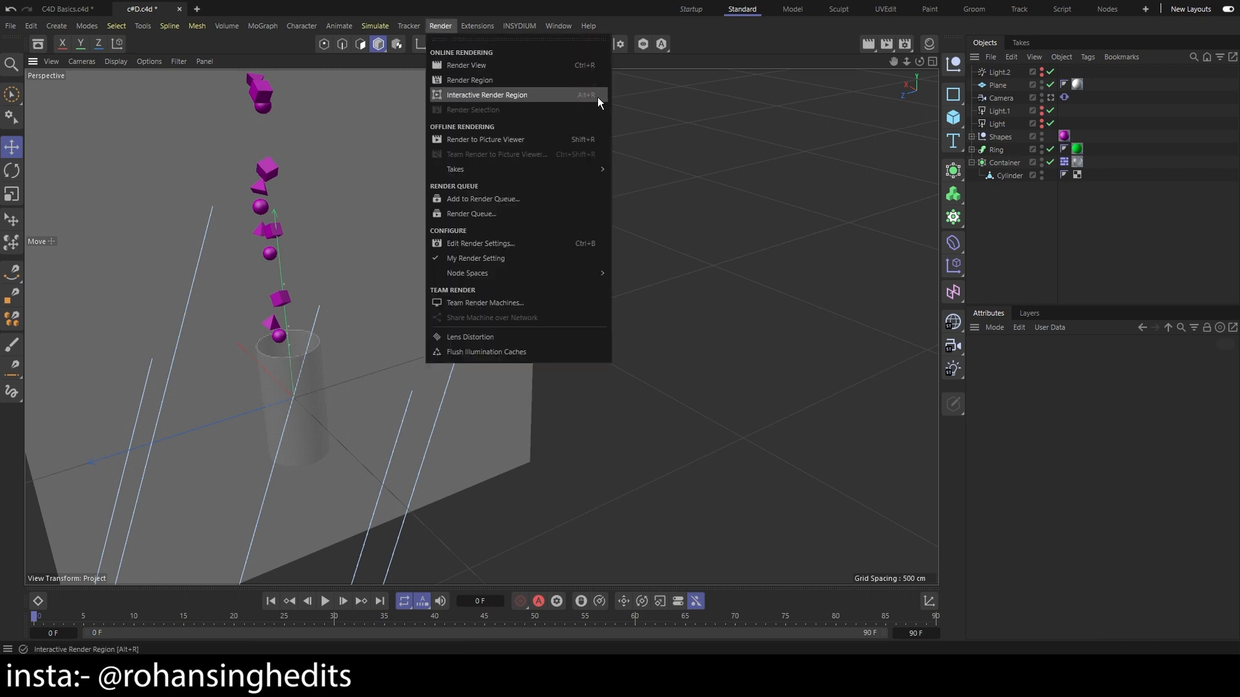
left_click(490, 243)
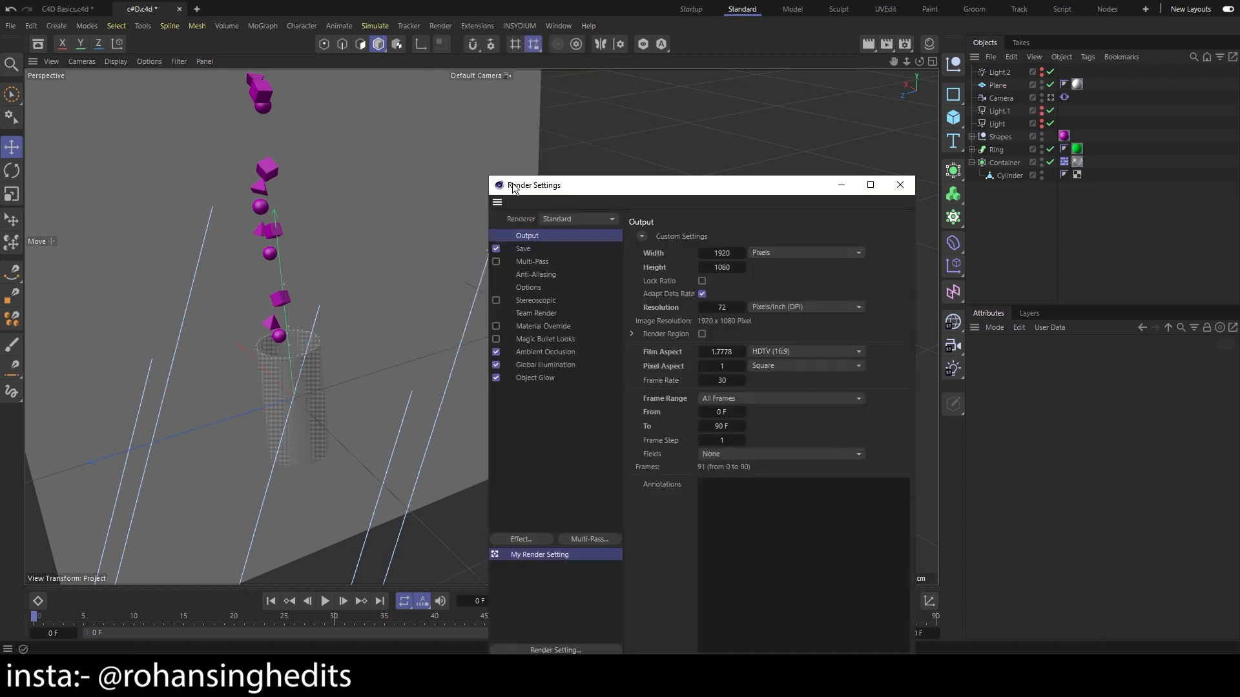
left_click(592, 220)
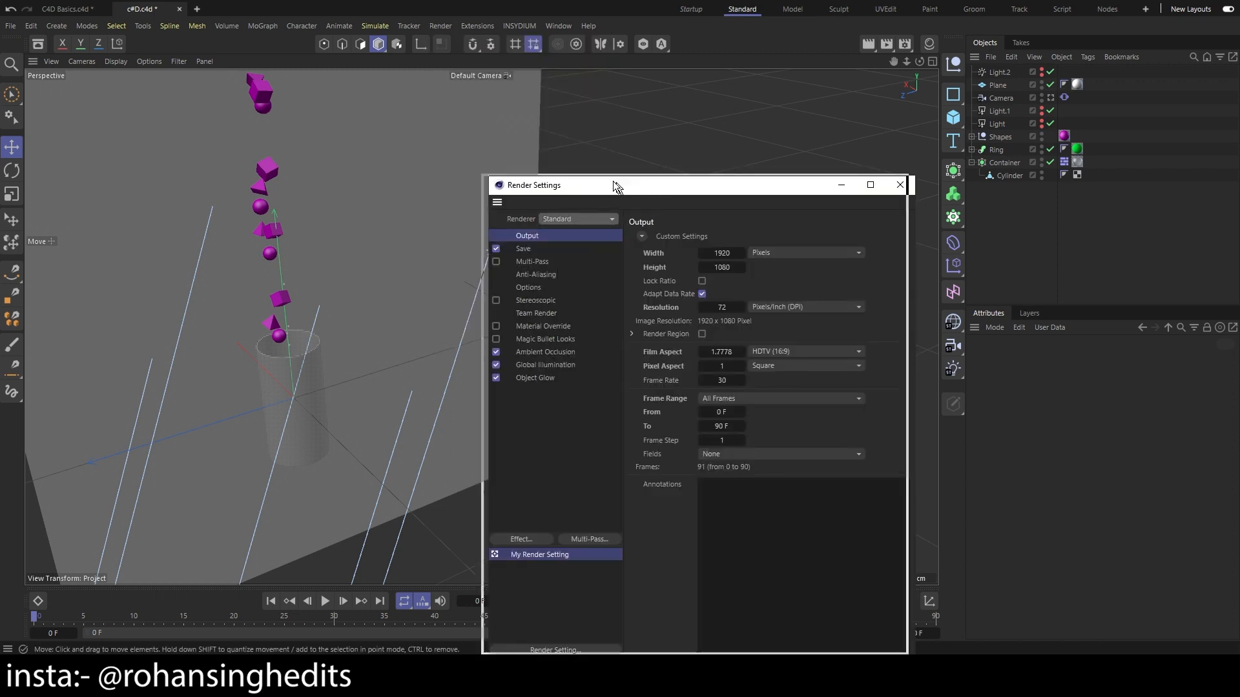
left_click_drag(615, 186, 407, 92)
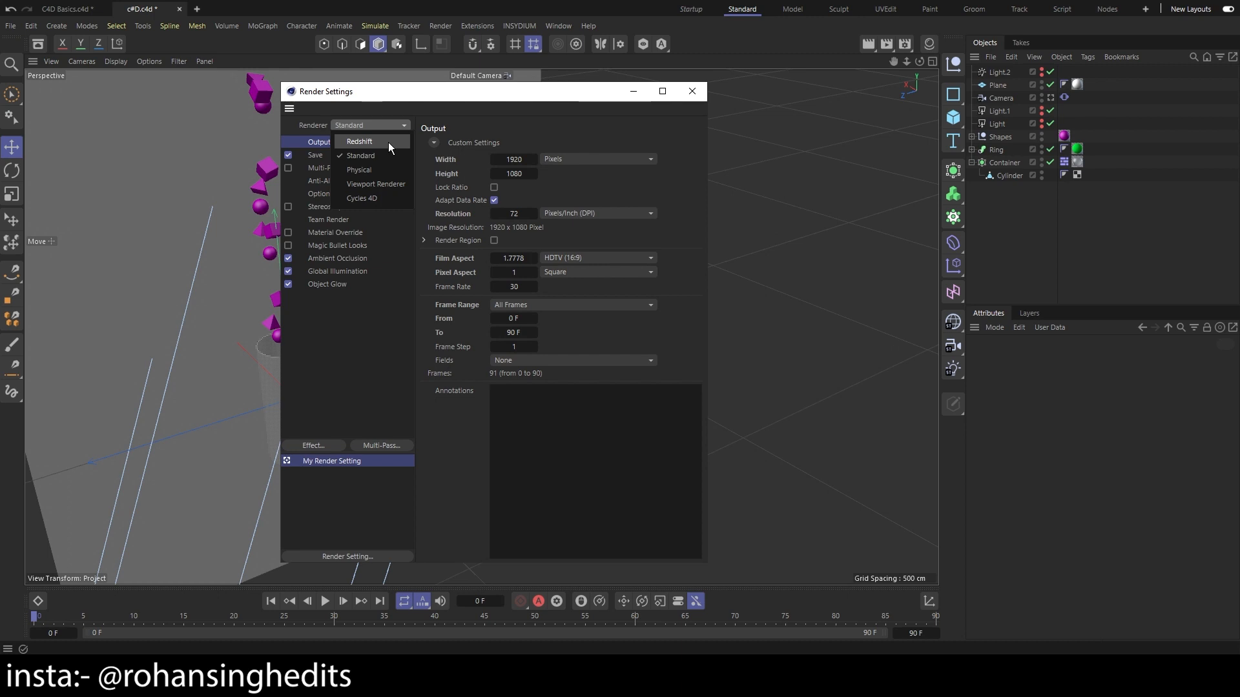
left_click(389, 142)
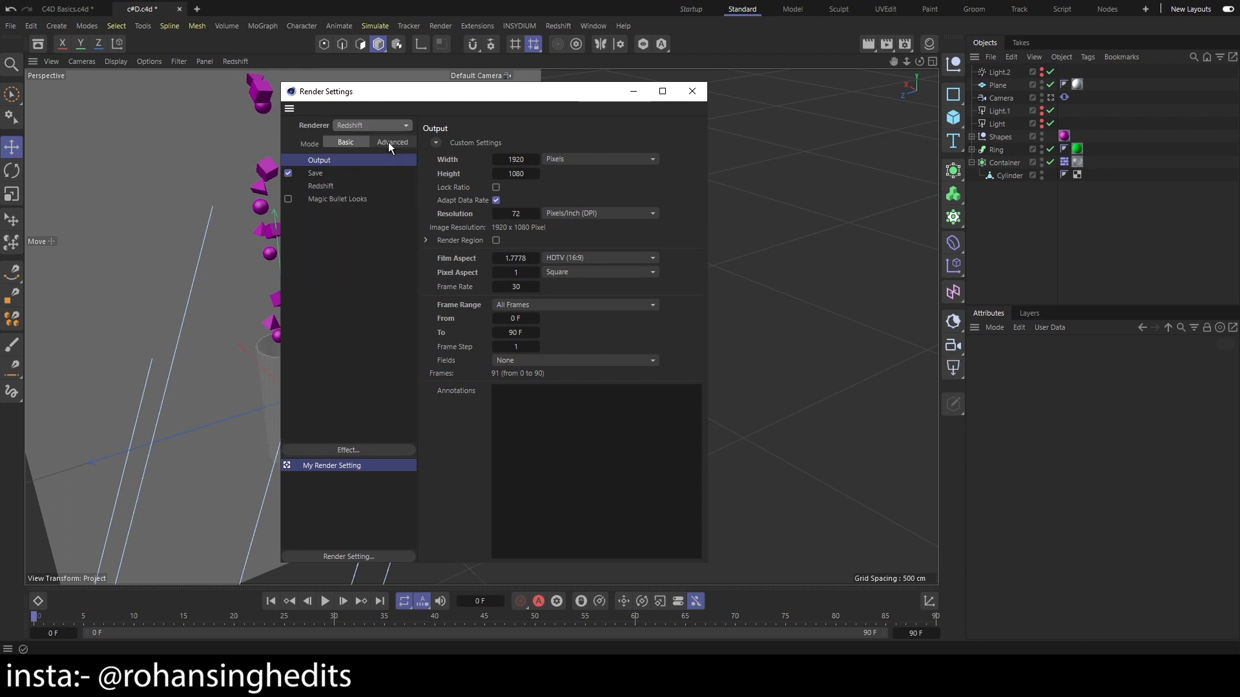
left_click(692, 91)
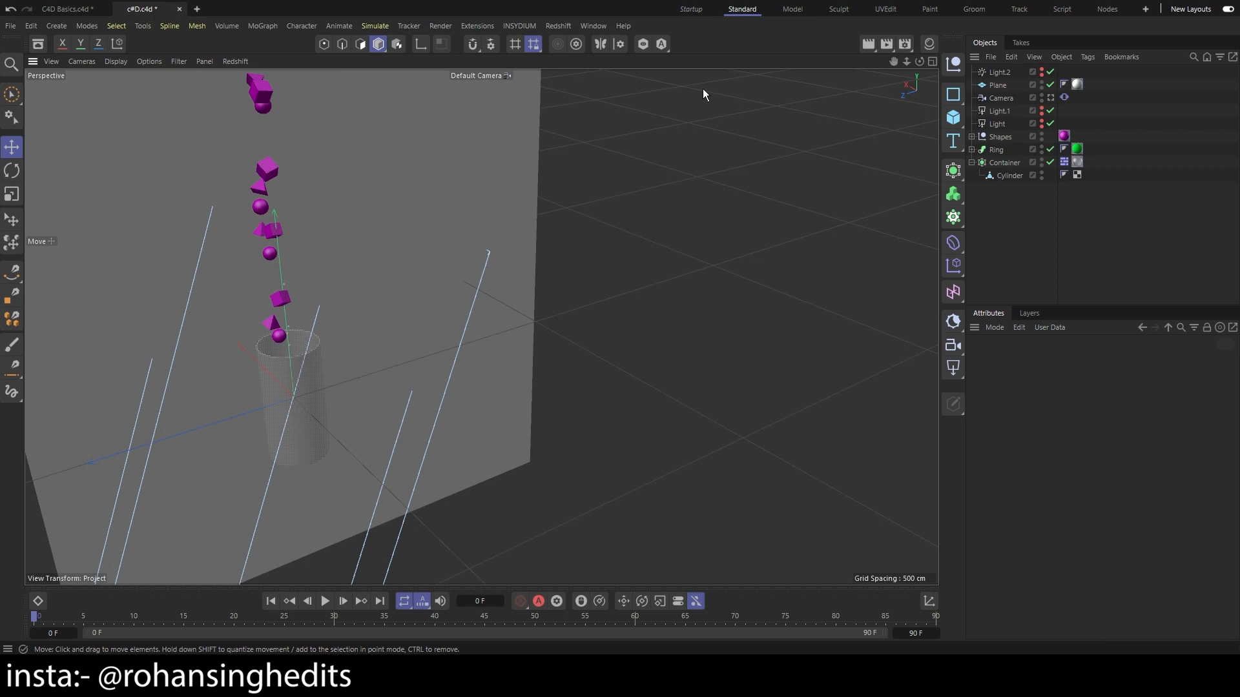
Open the Redshift RenderView, dock it between the object list and the attributes, and close it again
left_click(557, 27)
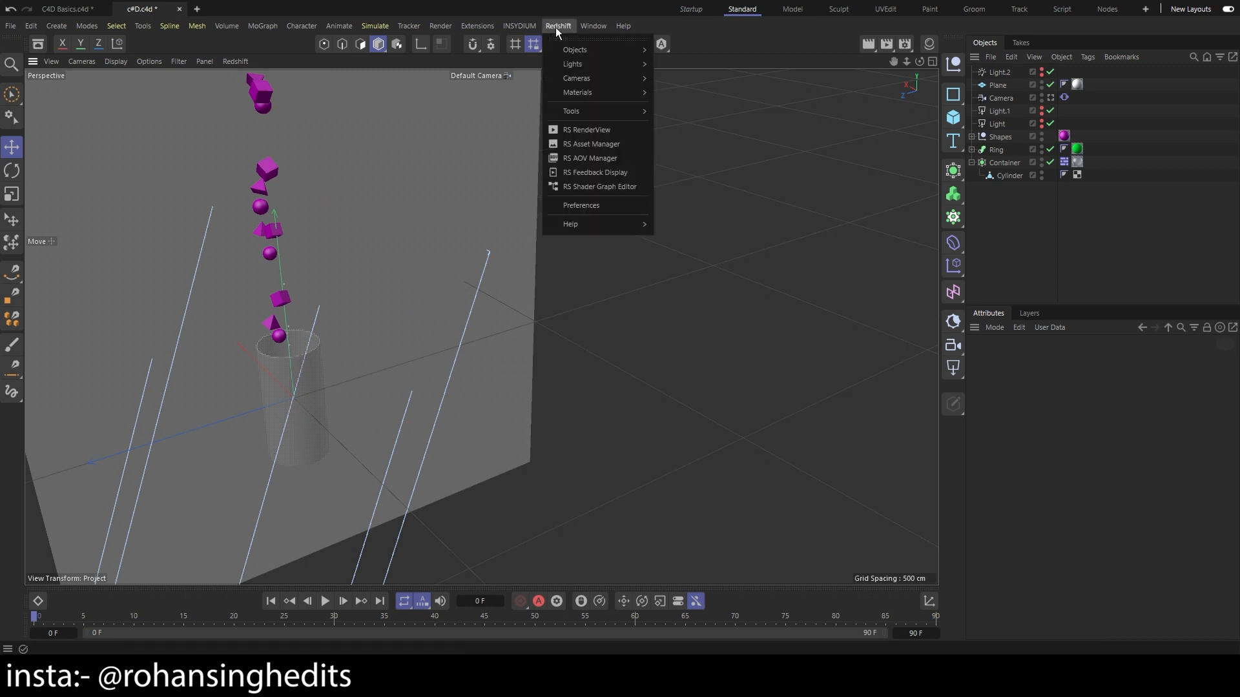
left_click(585, 131)
left_click_drag(676, 126, 478, 111)
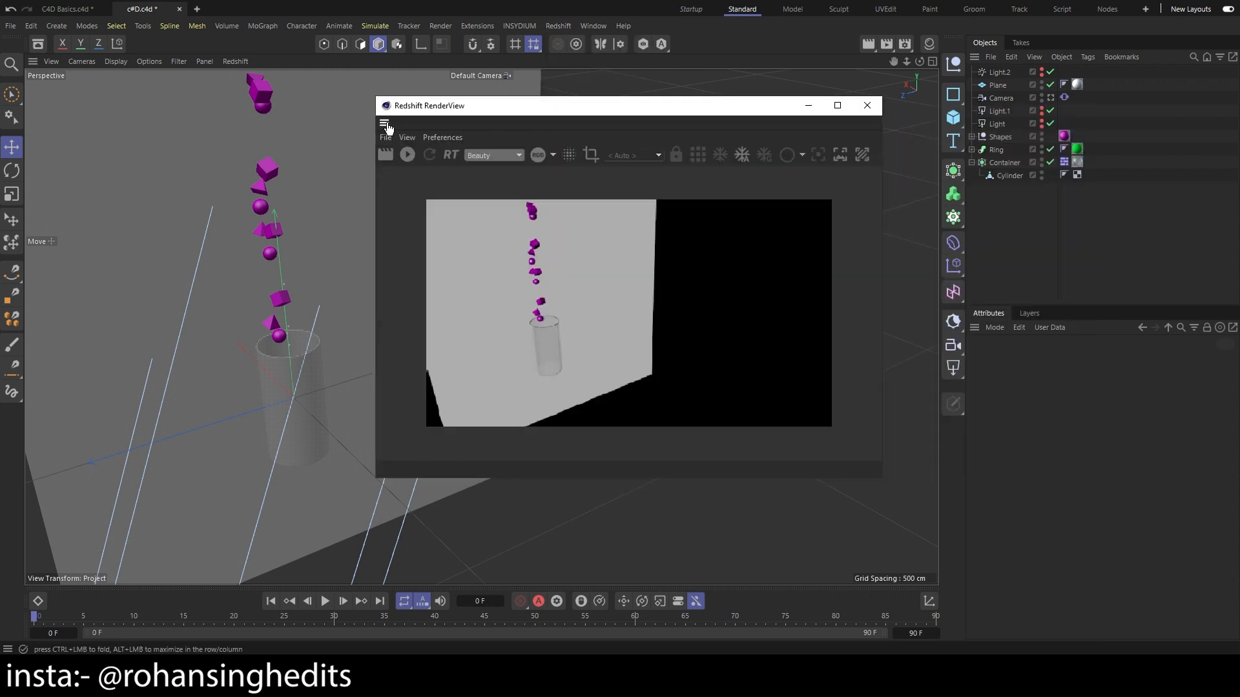
left_click_drag(387, 124, 1046, 305)
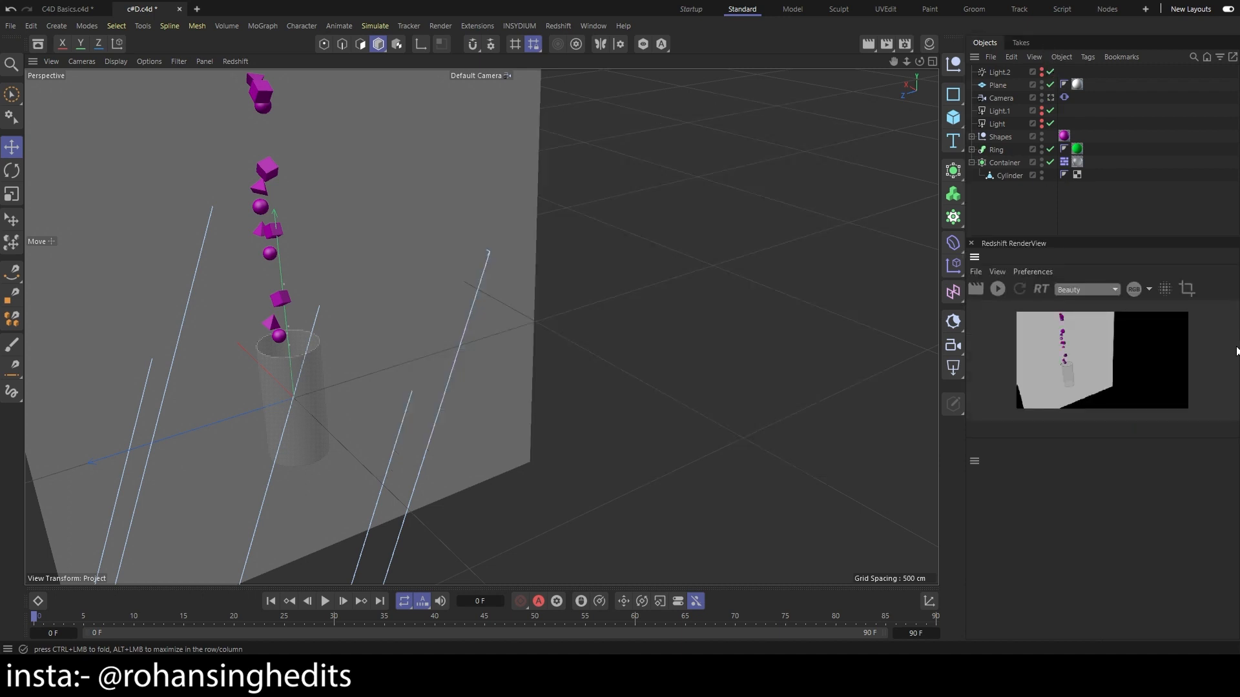
left_click(972, 244)
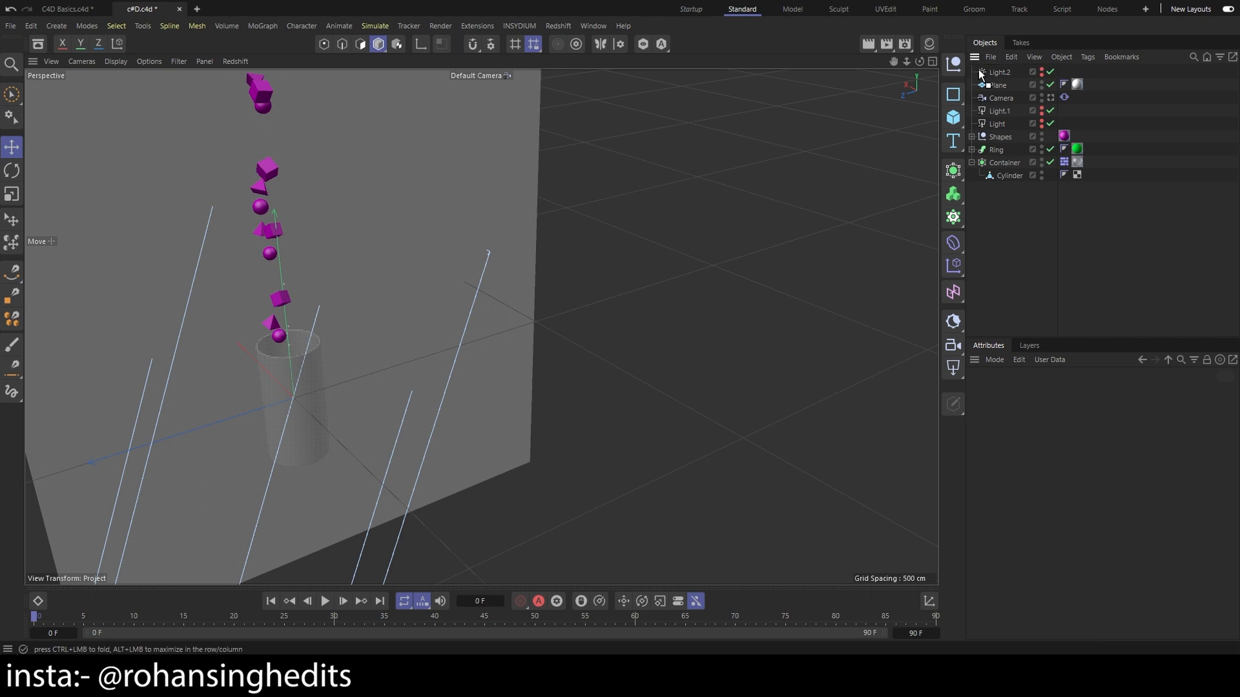
left_click_drag(973, 394, 973, 394)
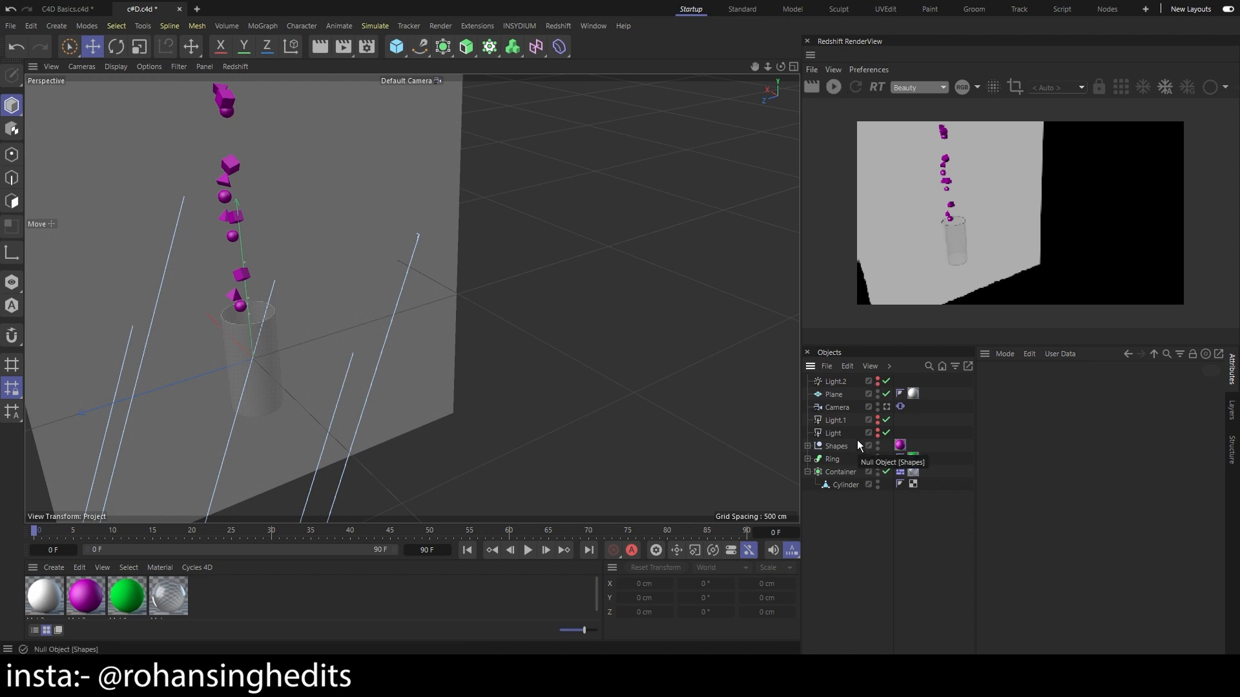
Add a Redshift area light to the scene
scroll(506, 418, "down", 8)
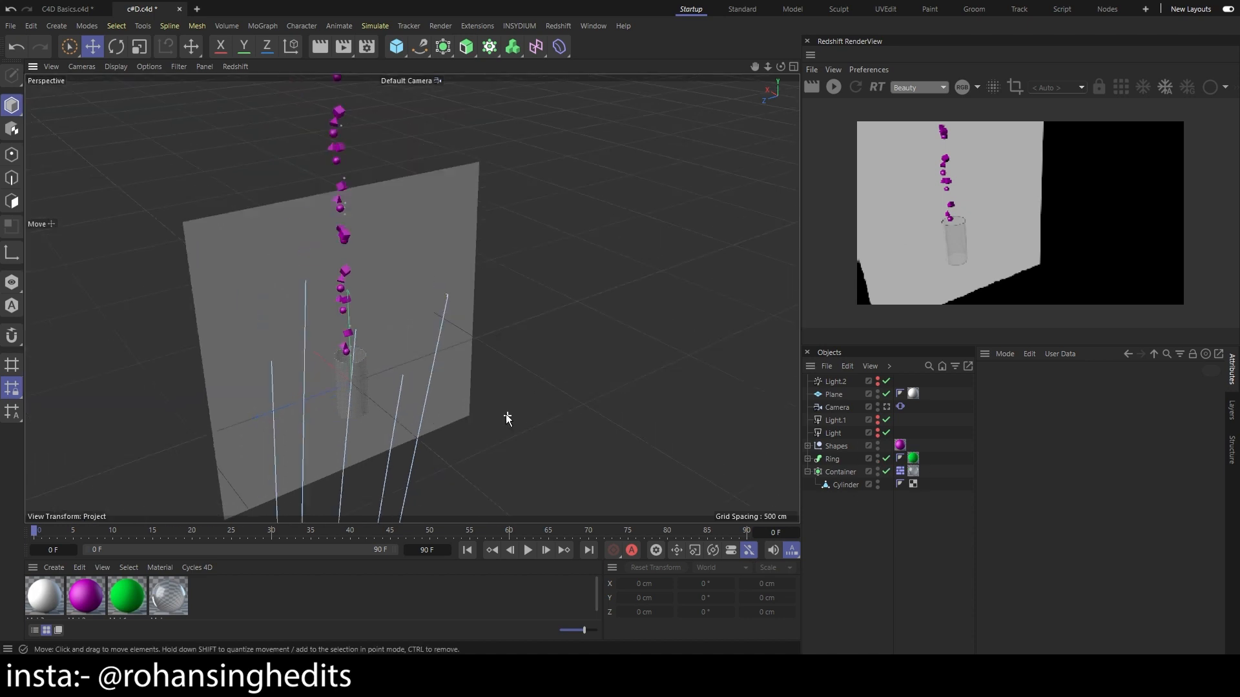
left_click_drag(479, 452, 390, 463, "alt")
middle_click_drag(385, 371, 586, 298, "alt")
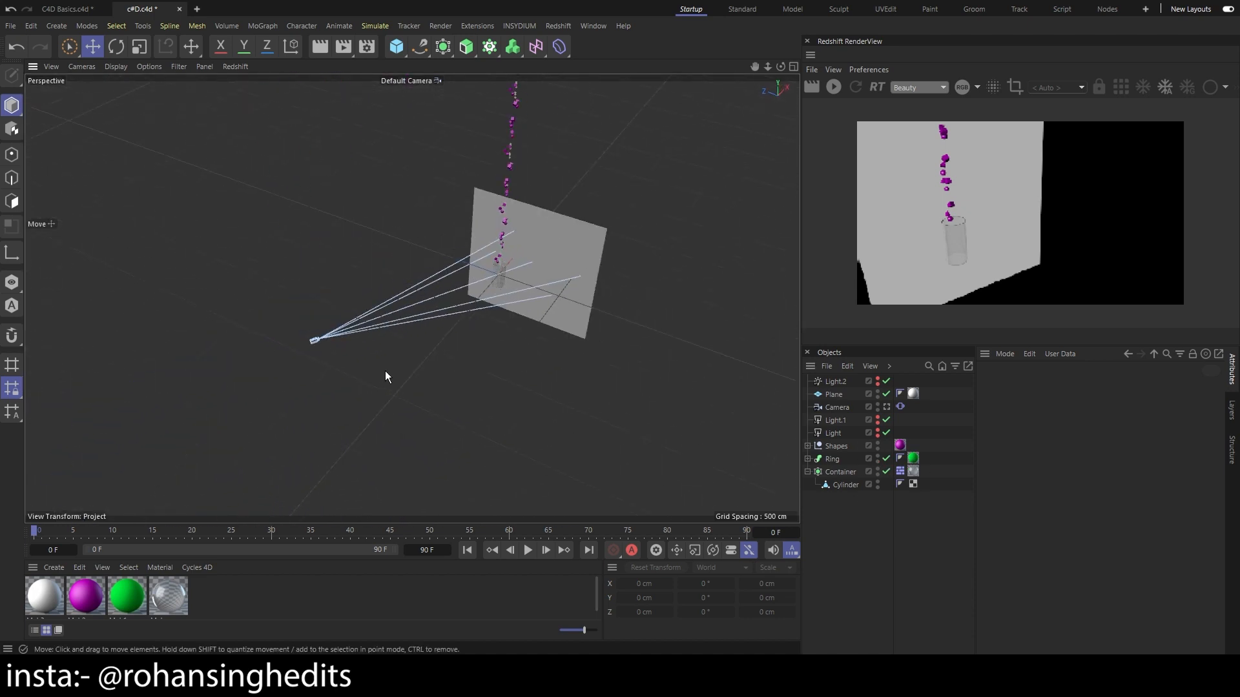
scroll(385, 332, "up", 5)
left_click(554, 26)
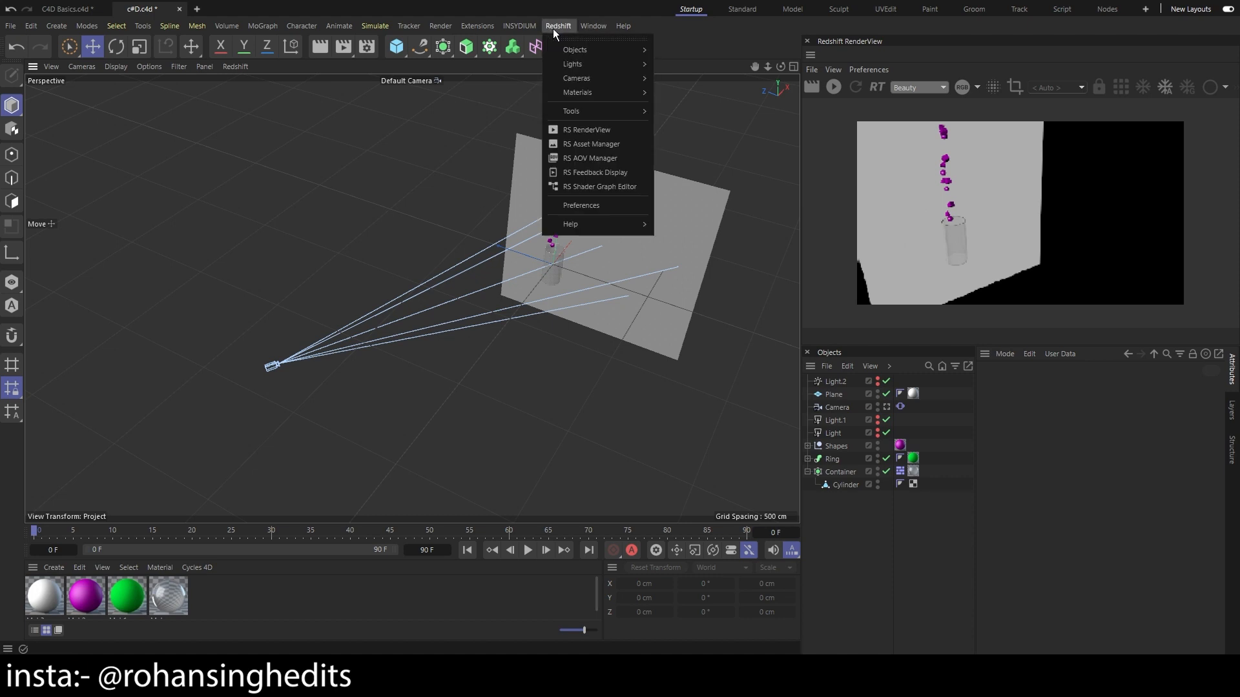
mouse_move(611, 69)
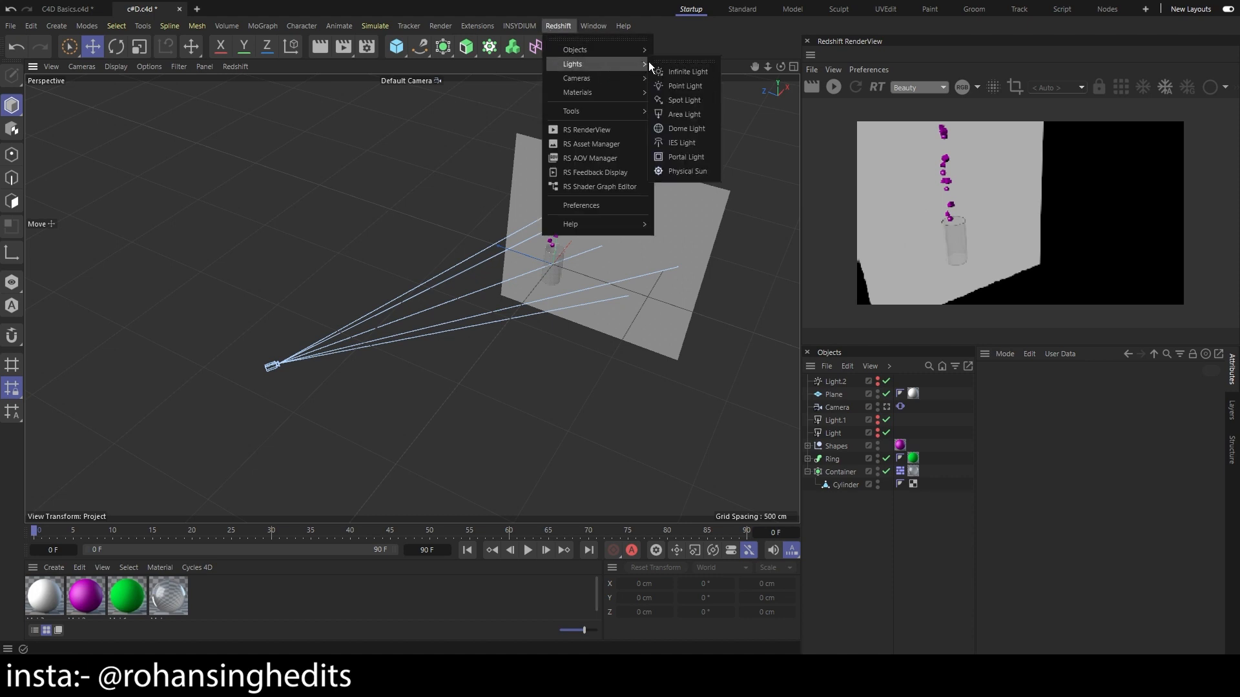
left_click(699, 118)
Rotate the Redshift area light around its vertical axis to a heading of about -120°
left_click_drag(543, 403, 732, 332, "alt")
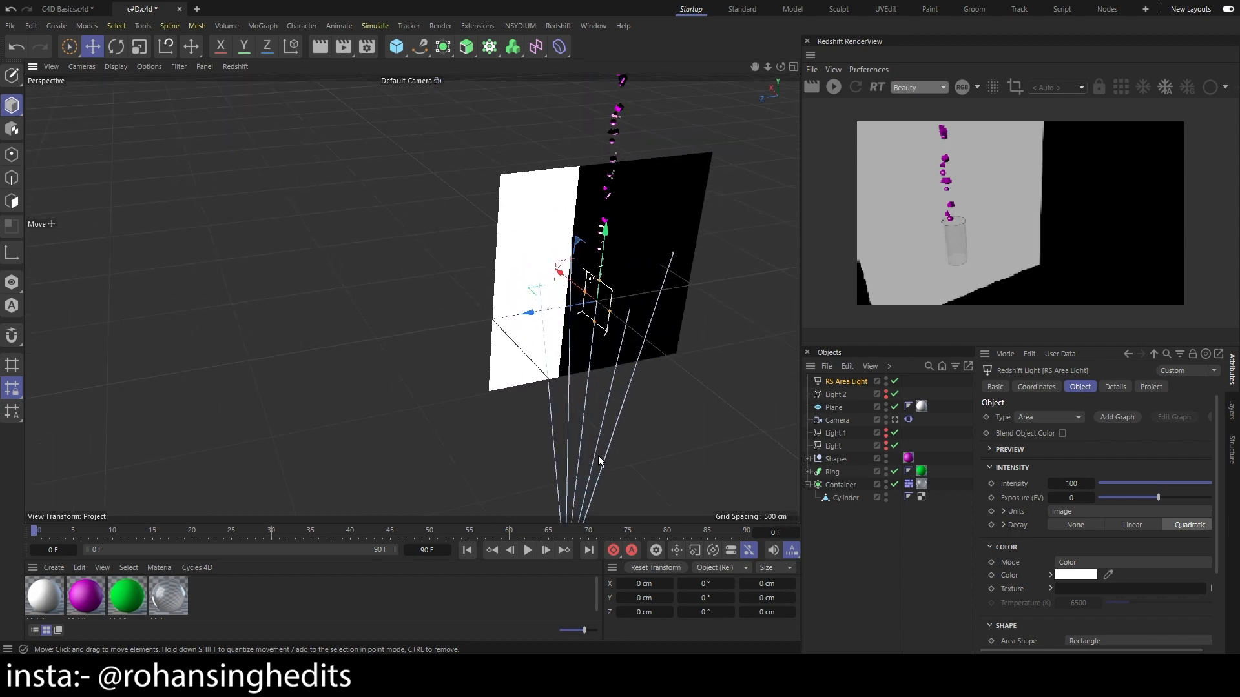
middle_click_drag(560, 503, 592, 394, "alt")
left_click_drag(516, 377, 673, 416, "alt")
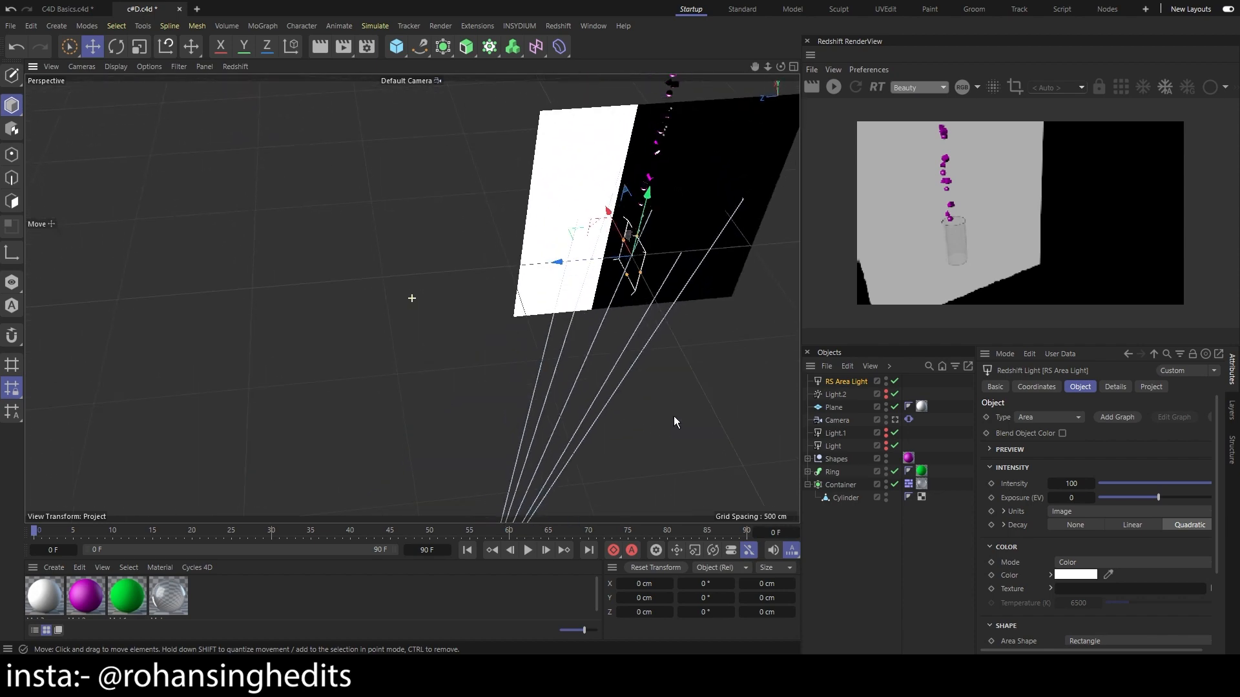
key("r")
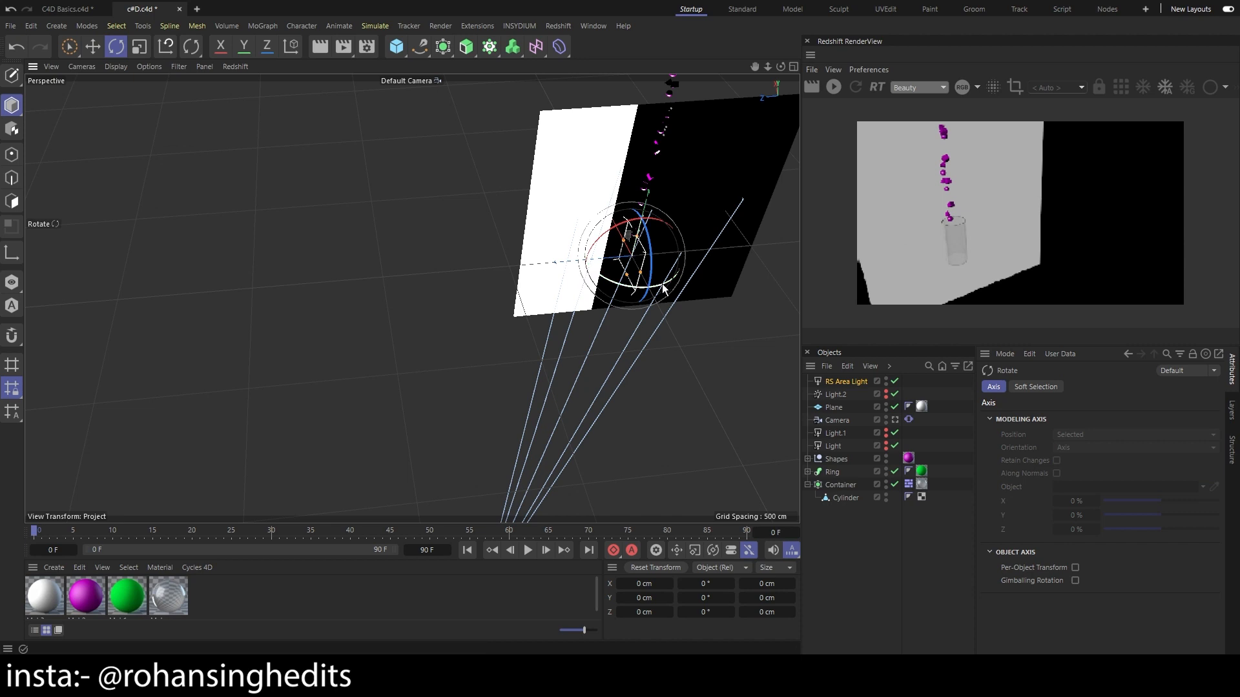
mouse_move(667, 289)
left_mouse_down()
mouse_move(573, 287)
mouse_move(442, 258)
left_mouse_up()
Move the area light away from the container toward the camera side, to about X -1076 cm and Z 1095 cm
key("e")
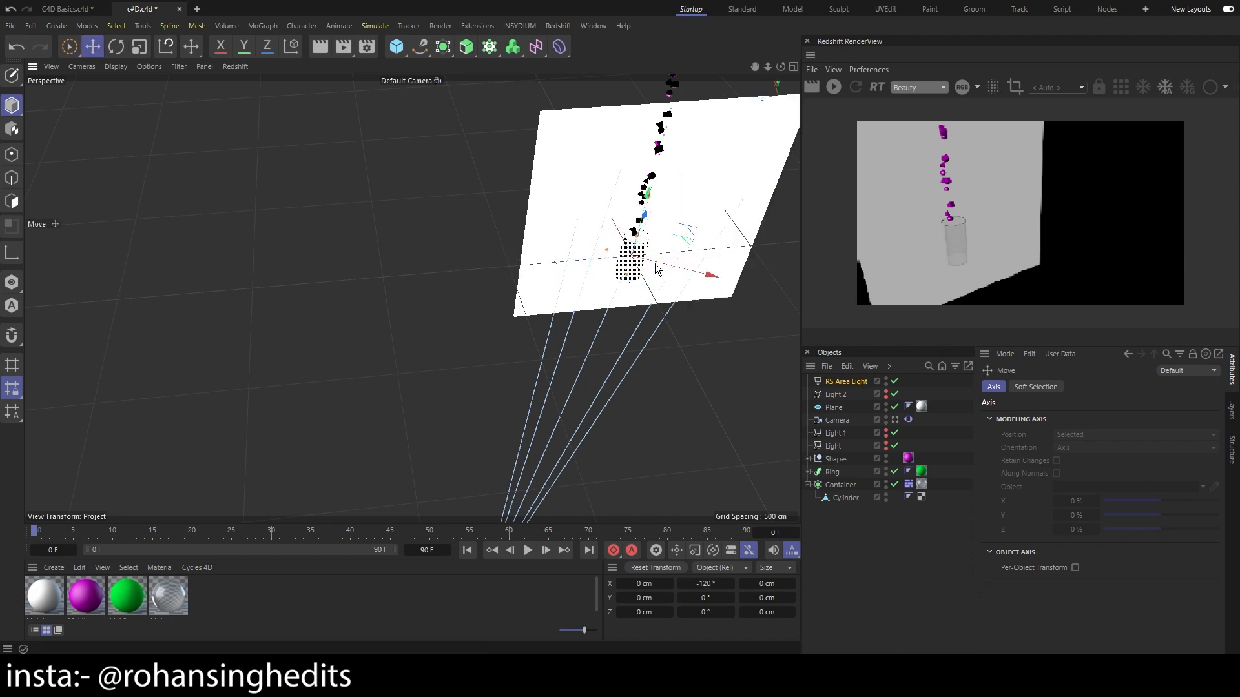
left_click_drag(646, 215, 467, 449)
left_click_drag(653, 386, 517, 352, "alt")
key("ctrl+z")
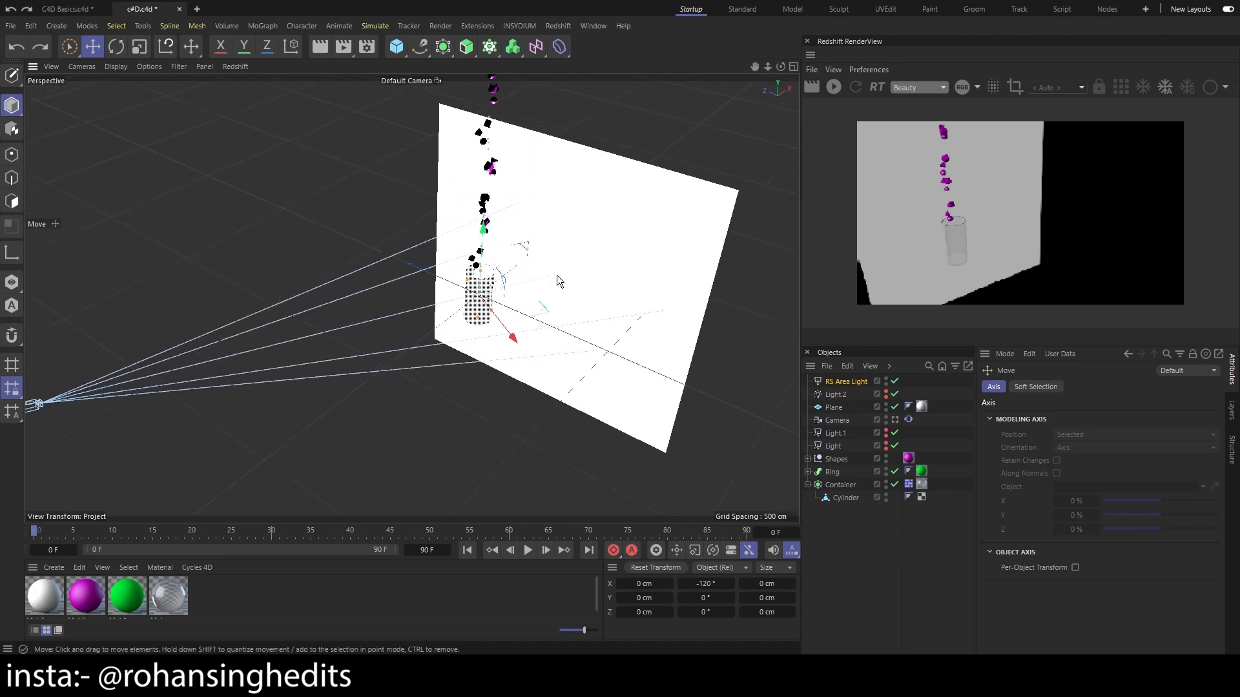
left_click_drag(557, 276, 513, 386)
left_click_drag(517, 339, 360, 344)
left_click_drag(445, 359, 486, 399, "alt")
Turn the area light to a heading of about -137° and move it farther back, to about X -1607 cm, Z 1671 cm
key("r")
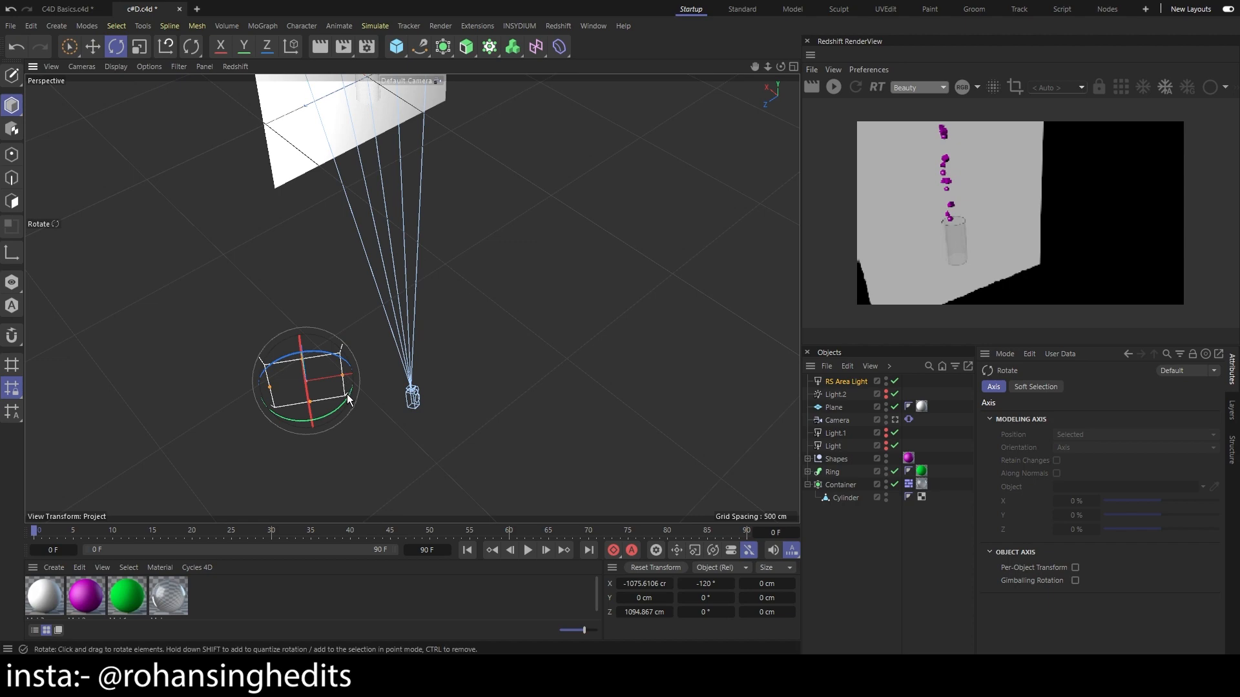
mouse_move(347, 394)
left_mouse_down()
mouse_move(328, 404)
mouse_move(341, 386)
left_mouse_up()
left_click_drag(471, 357, 349, 307, "alt")
key("e")
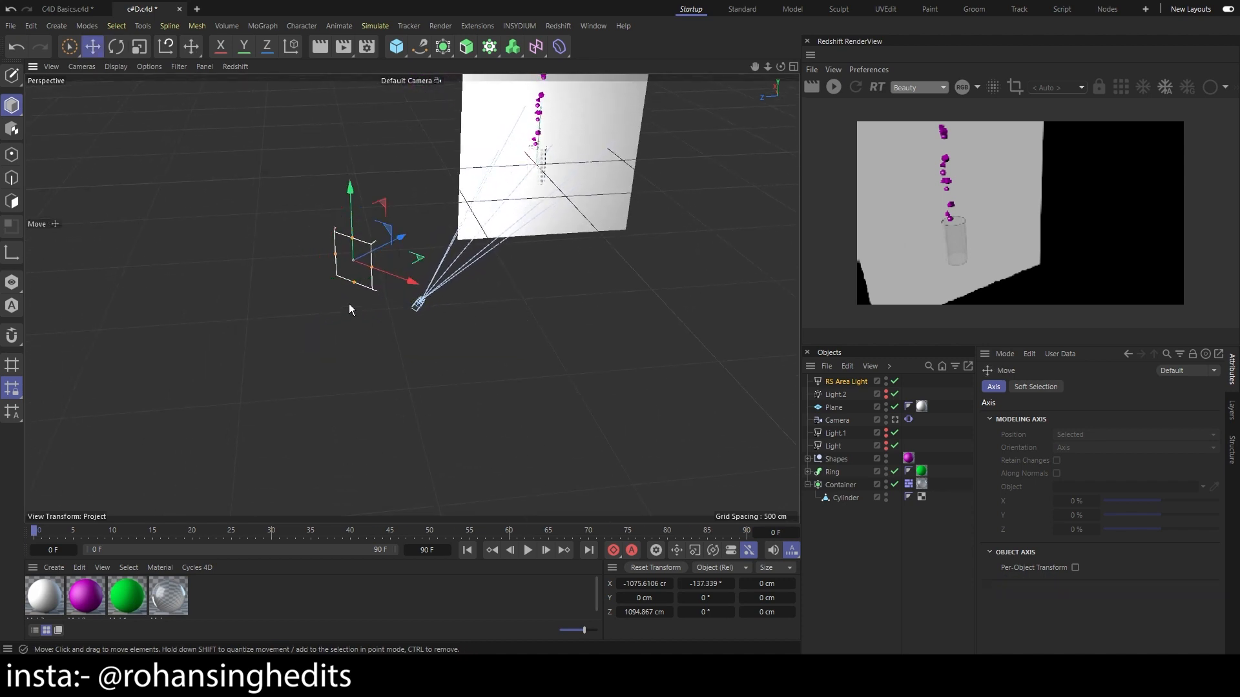
left_click_drag(402, 244, 274, 345)
mouse_move(478, 385)
left_mouse_down("alt")
mouse_move(409, 430)
mouse_move(418, 371)
mouse_move(411, 399)
mouse_move(411, 382)
mouse_move(431, 362)
mouse_move(542, 389)
mouse_move(456, 387)
left_mouse_up("alt")
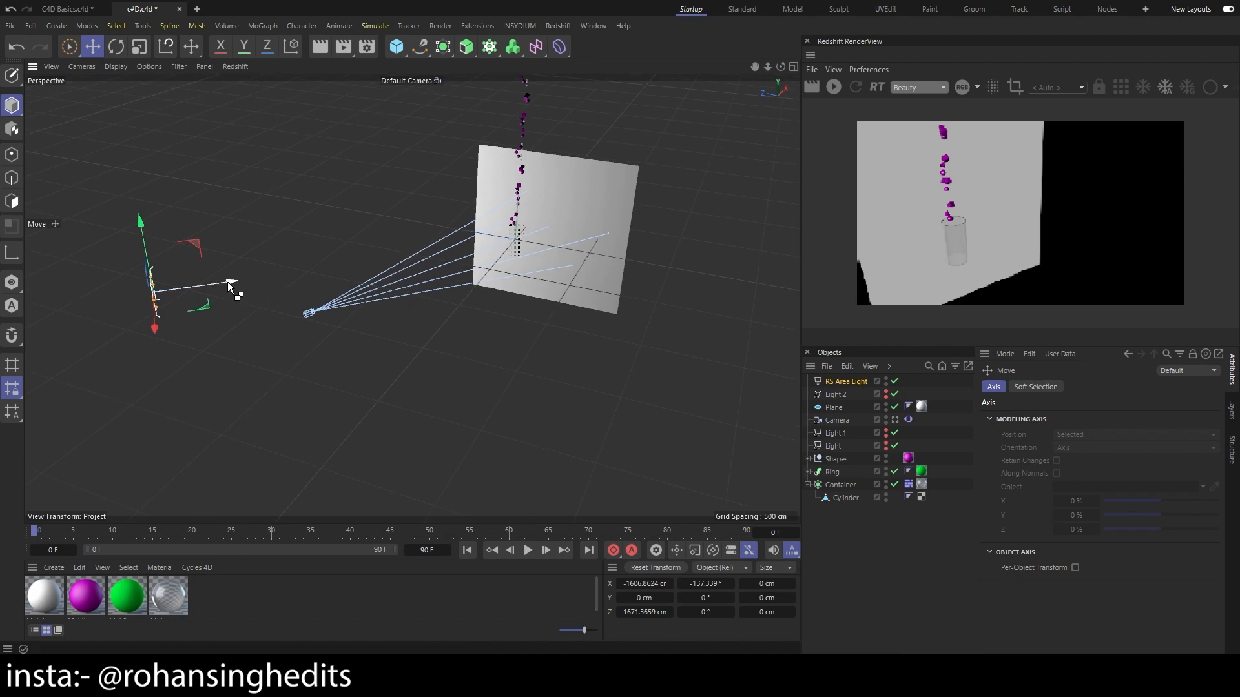
left_click_drag(227, 281, 766, 195)
scroll(553, 316, "up", 2)
left_click_drag(554, 310, 522, 315, "alt")
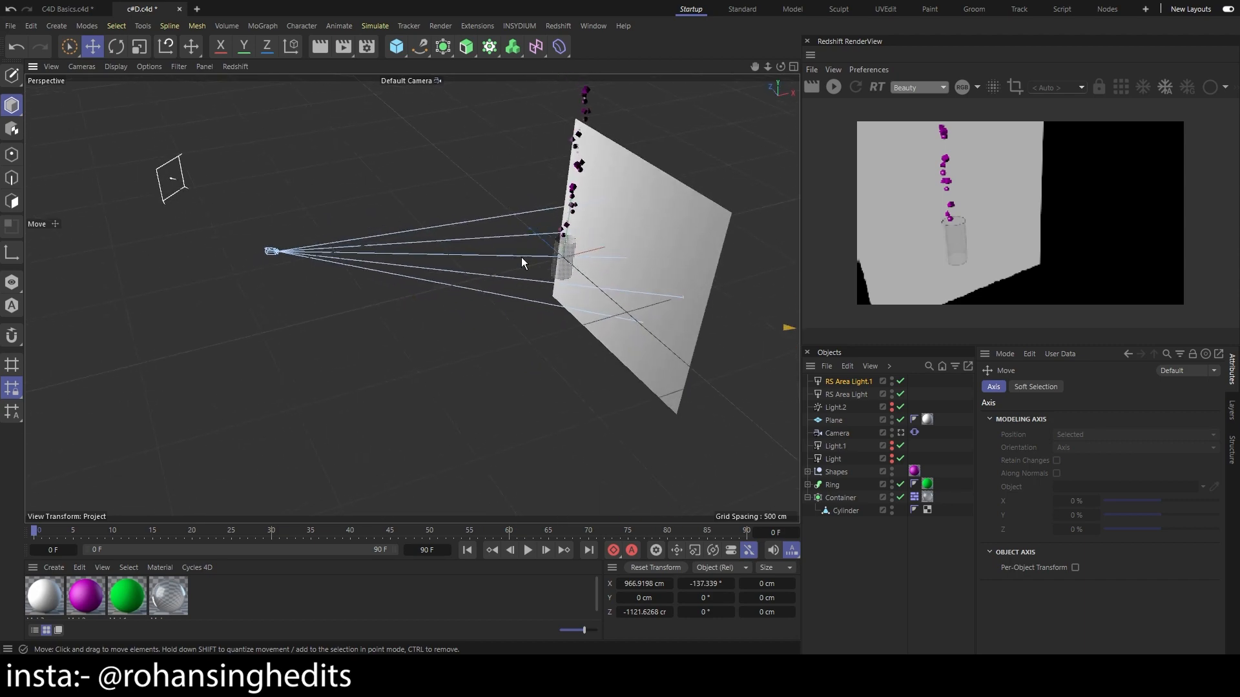
mouse_move(547, 288)
left_mouse_down("alt")
mouse_move(413, 297)
mouse_move(558, 309)
left_mouse_up("alt")
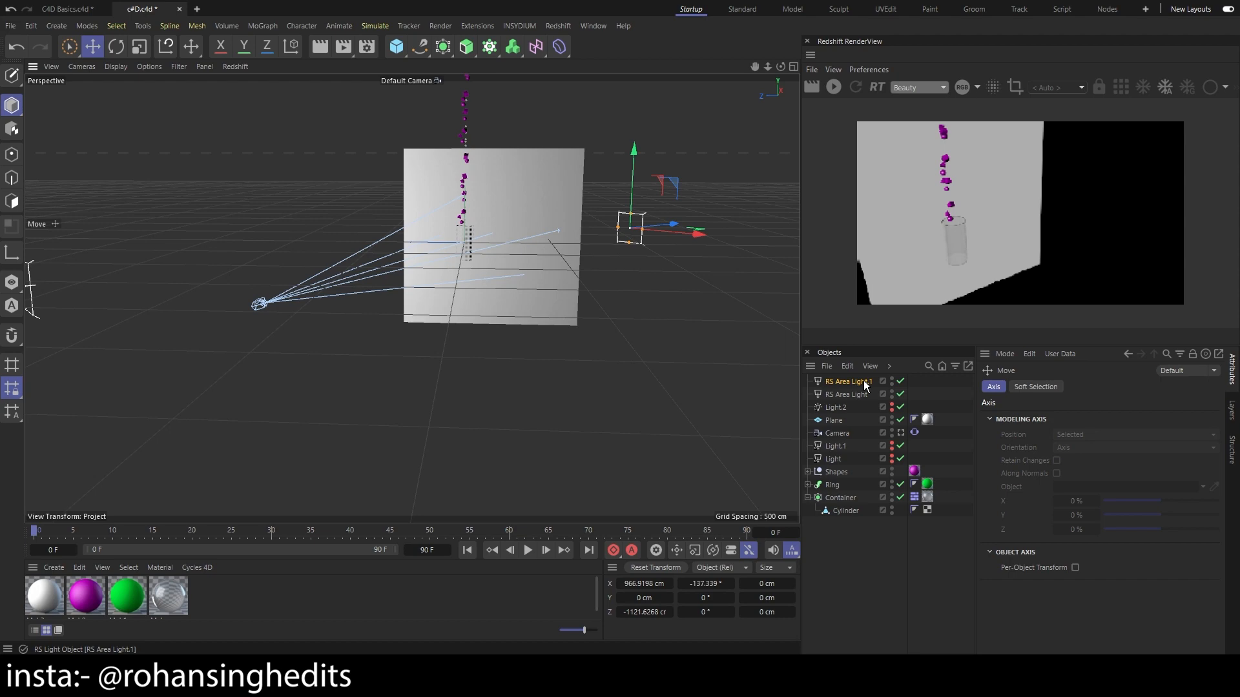
scroll(525, 235, "up", 5)
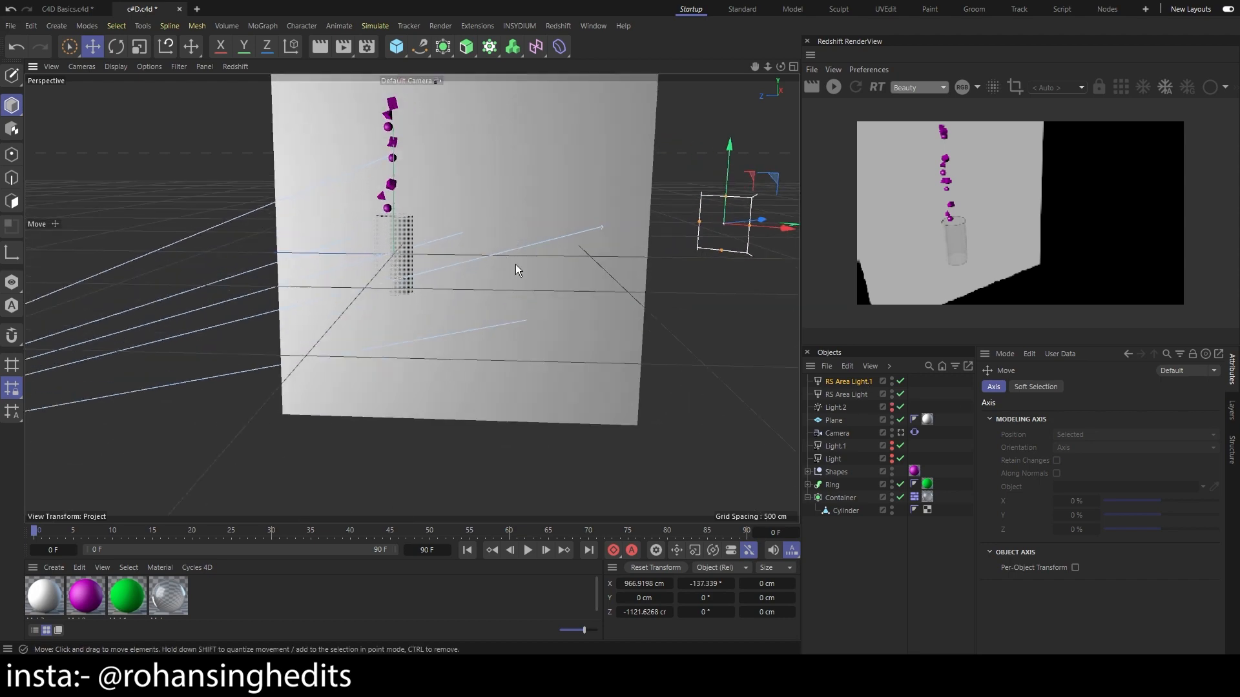
left_click_drag(515, 265, 287, 315, "alt")
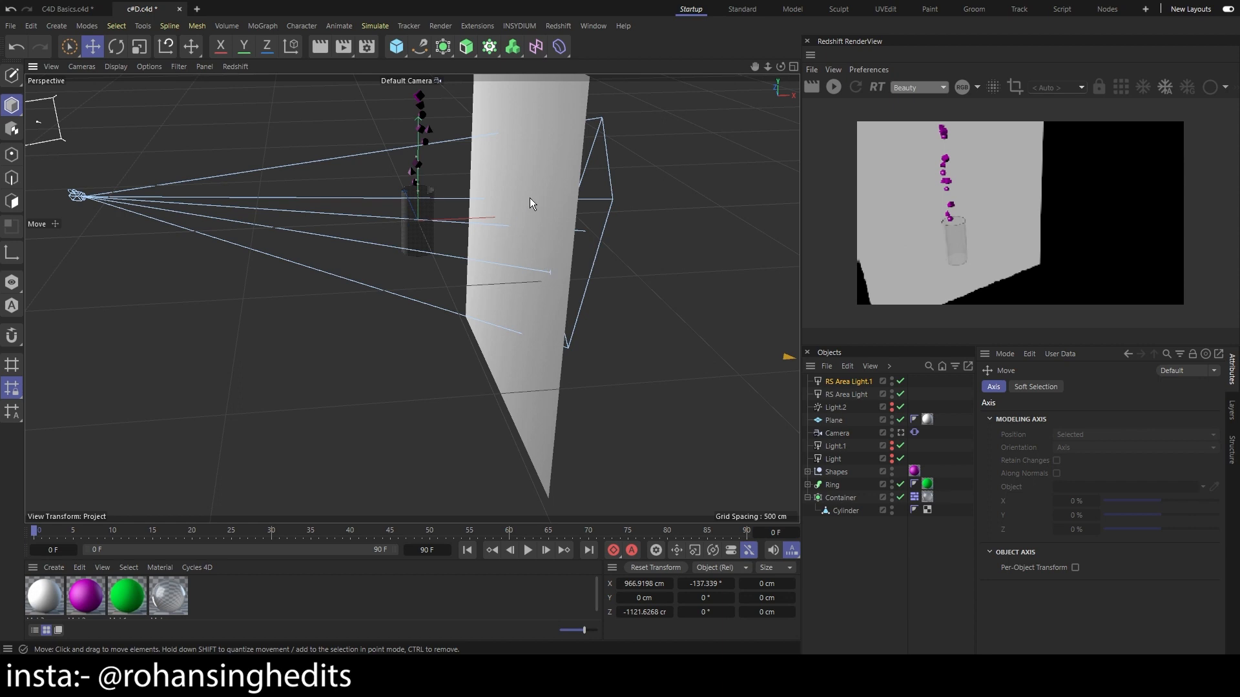
left_click_drag(532, 232, 509, 405, "alt")
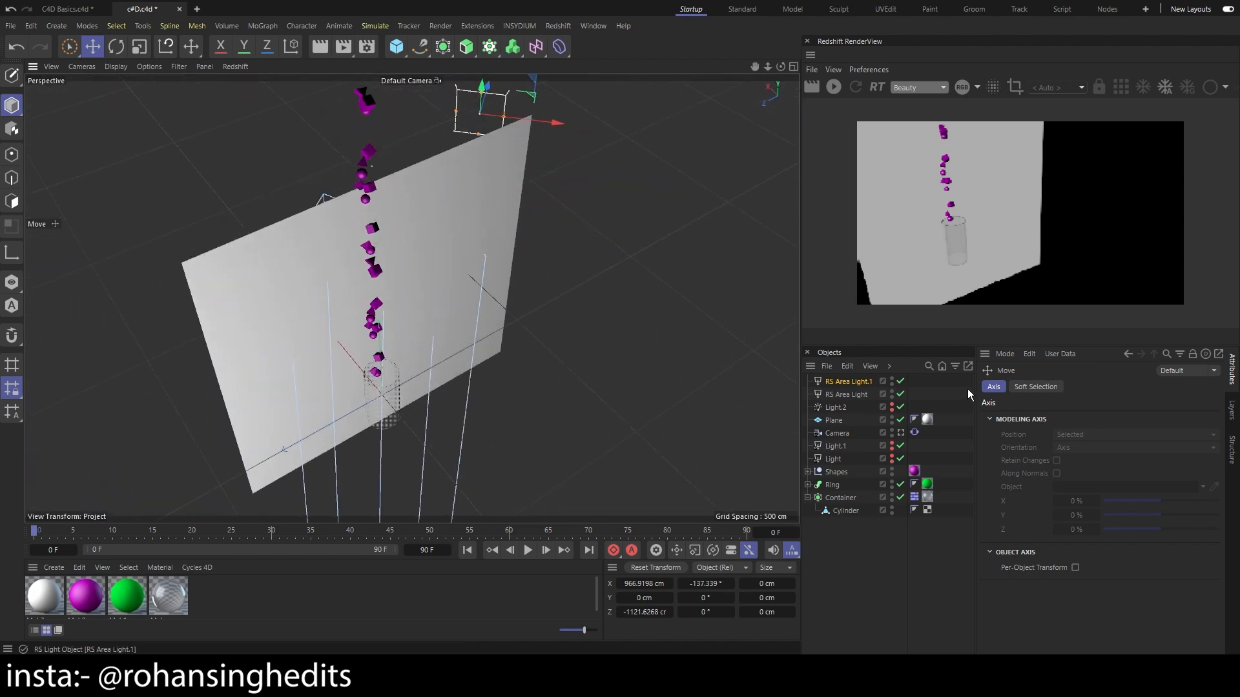
left_click(864, 383)
key("Delete")
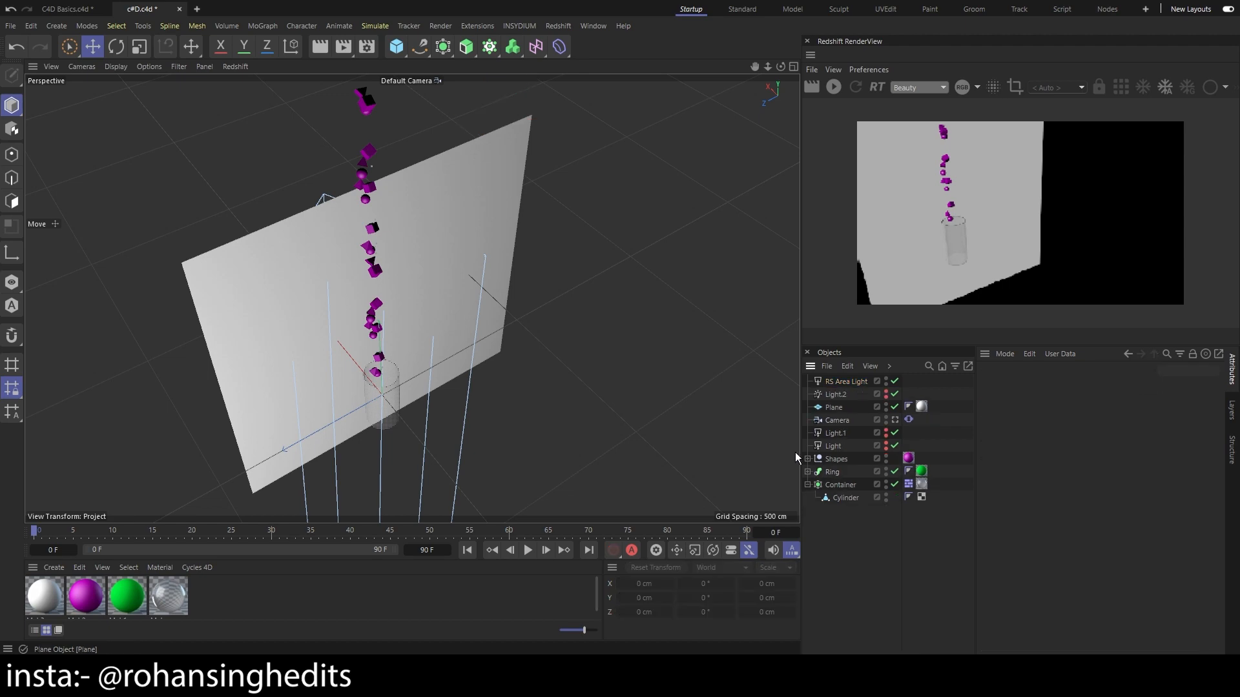
Add a Redshift dome light to the scene
left_click_drag(511, 478, 544, 408, "alt")
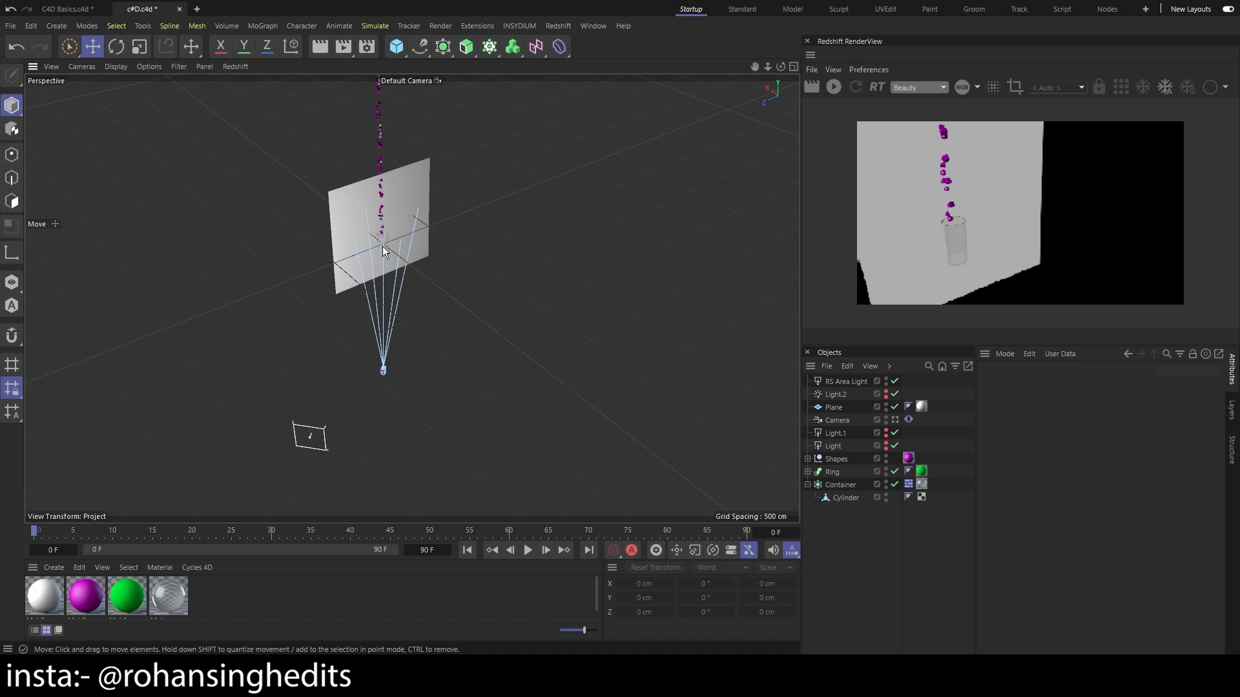
scroll(382, 246, "up", 10)
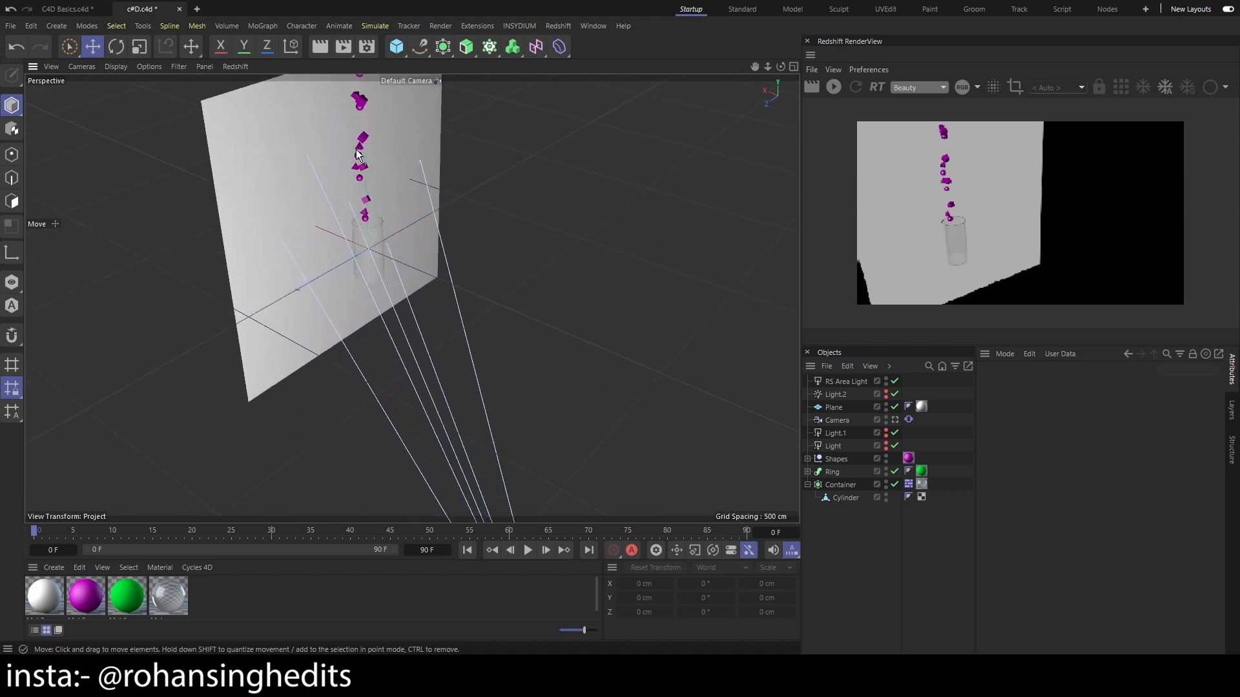
mouse_move(335, 189)
left_mouse_down("alt")
mouse_move(579, 437)
mouse_move(528, 385)
mouse_move(502, 440)
mouse_move(465, 376)
mouse_move(445, 409)
mouse_move(482, 355)
left_mouse_up("alt")
left_click(567, 27)
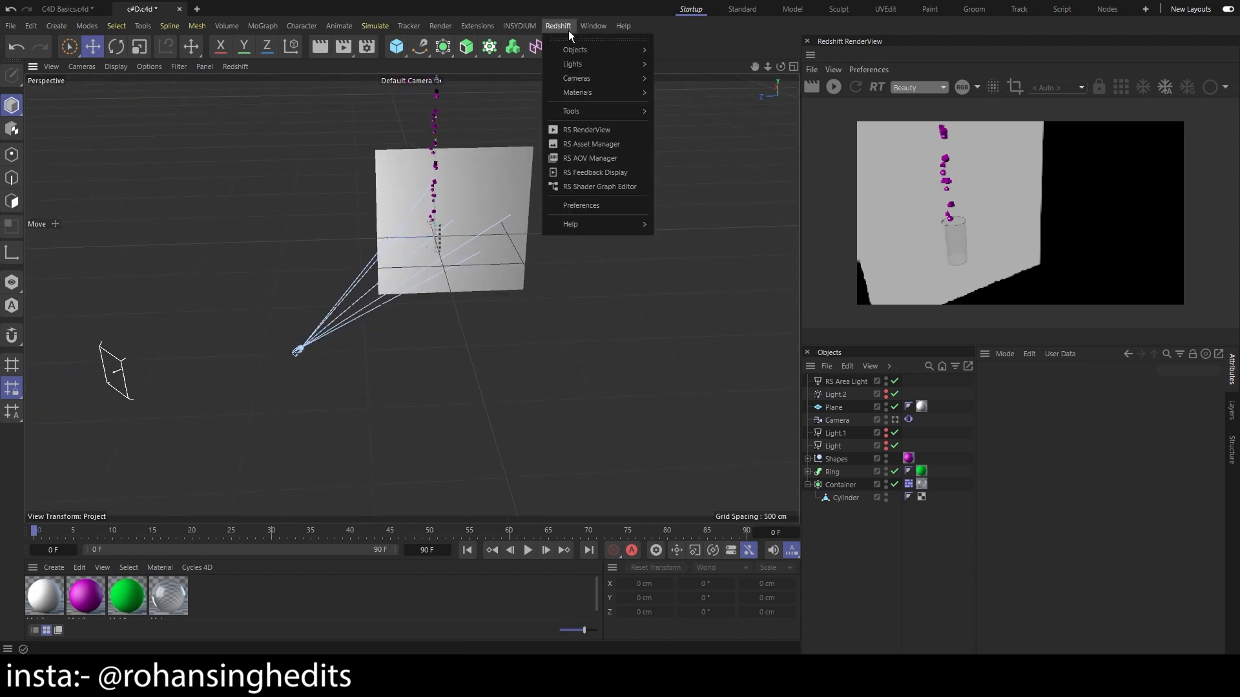
mouse_move(598, 64)
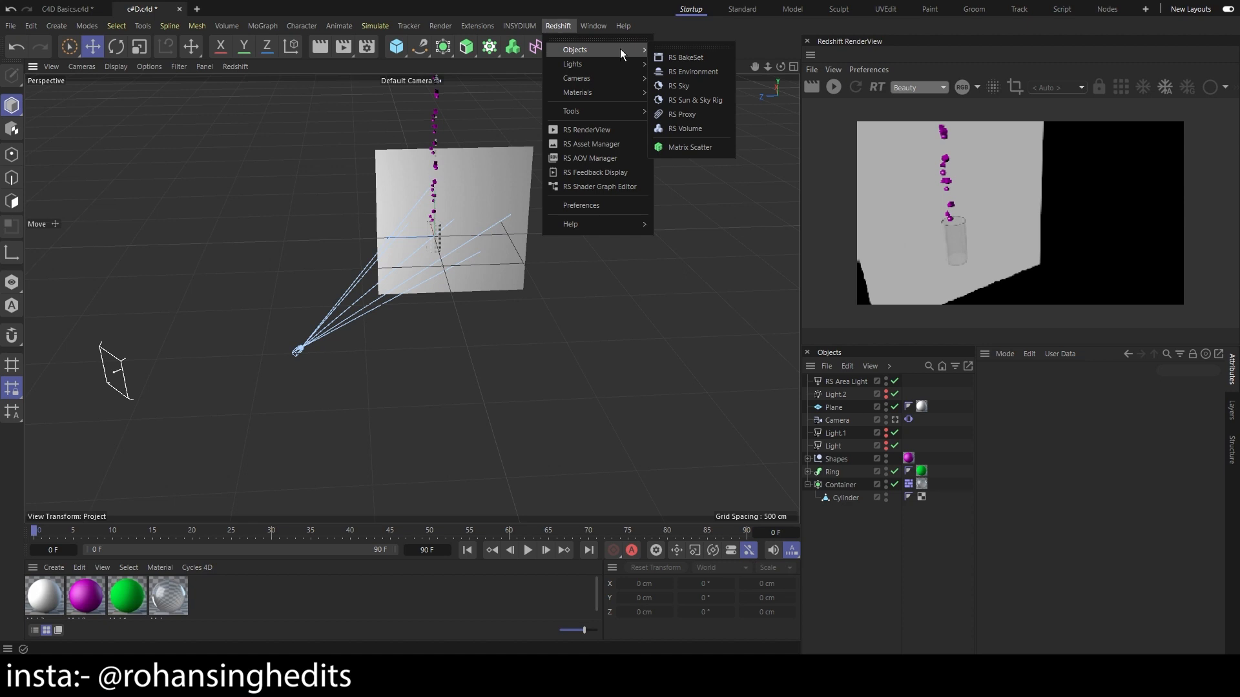
left_click(703, 132)
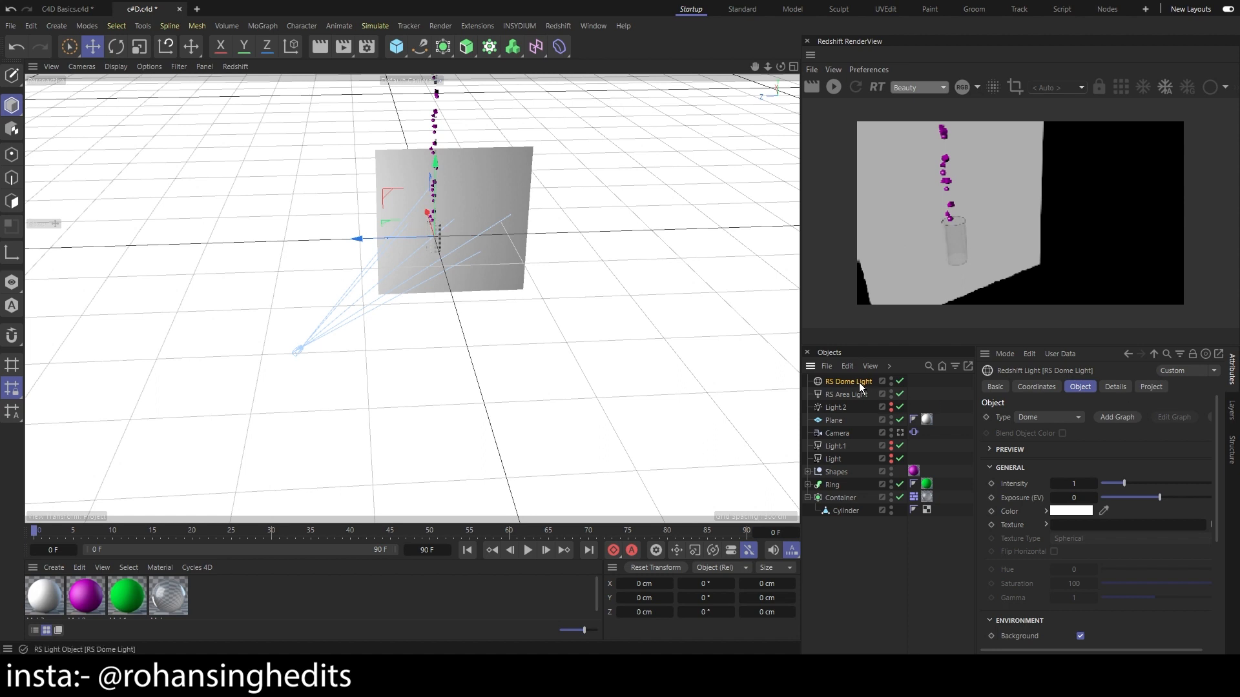
Exclude the Shapes, Ring and Container objects from the dome light's illumination
left_click(1149, 386)
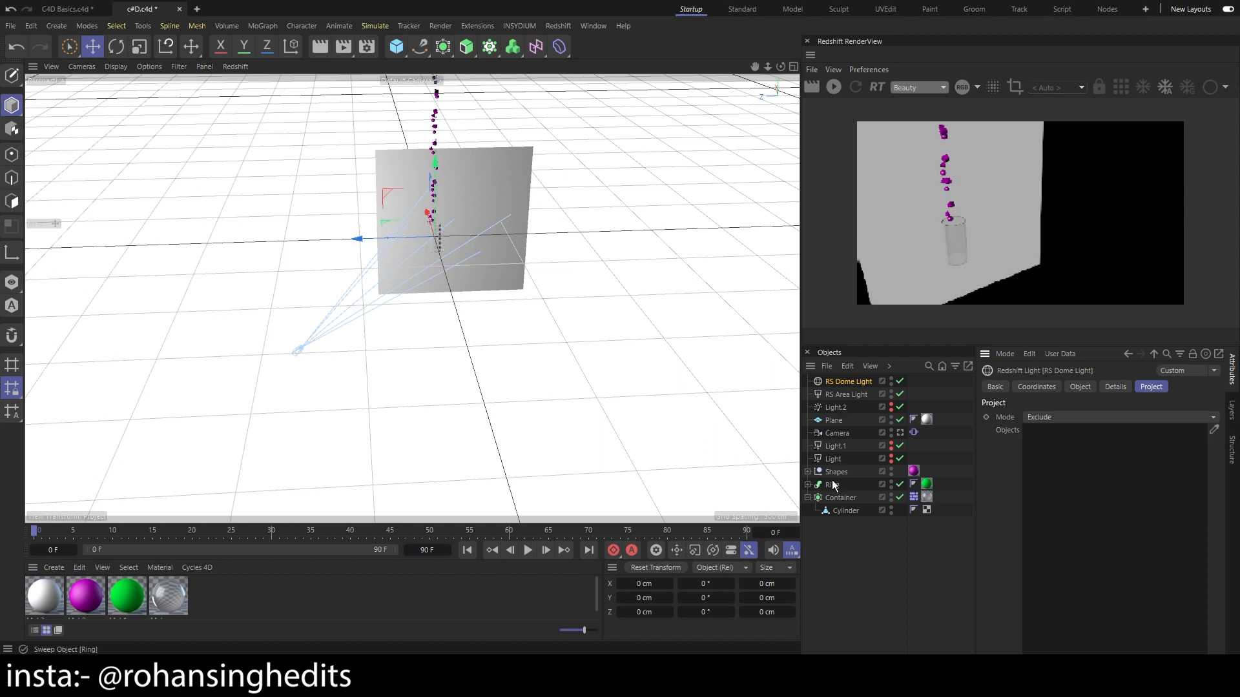
left_click_drag(834, 472, 1050, 484)
left_click_drag(840, 498, 1086, 493)
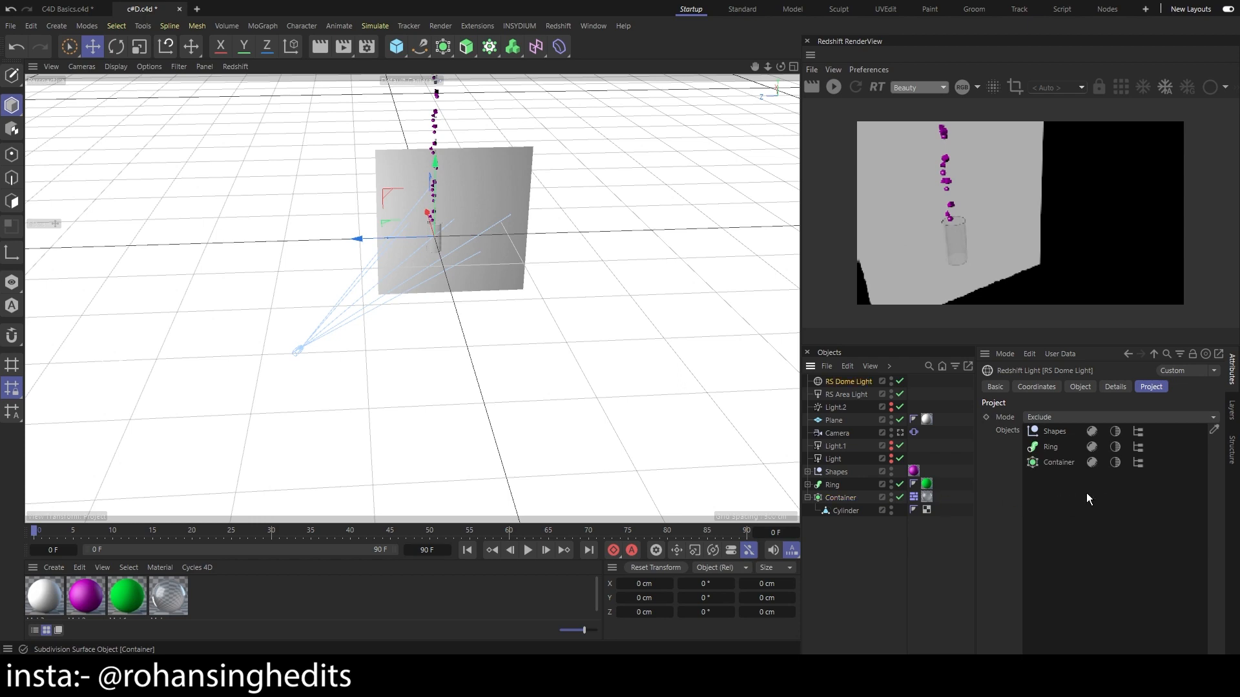
Look through the scene camera and start the interactive render in the Redshift RenderView
right_click_drag(335, 311, 429, 267, "alt")
left_click_drag(429, 268, 541, 312, "alt")
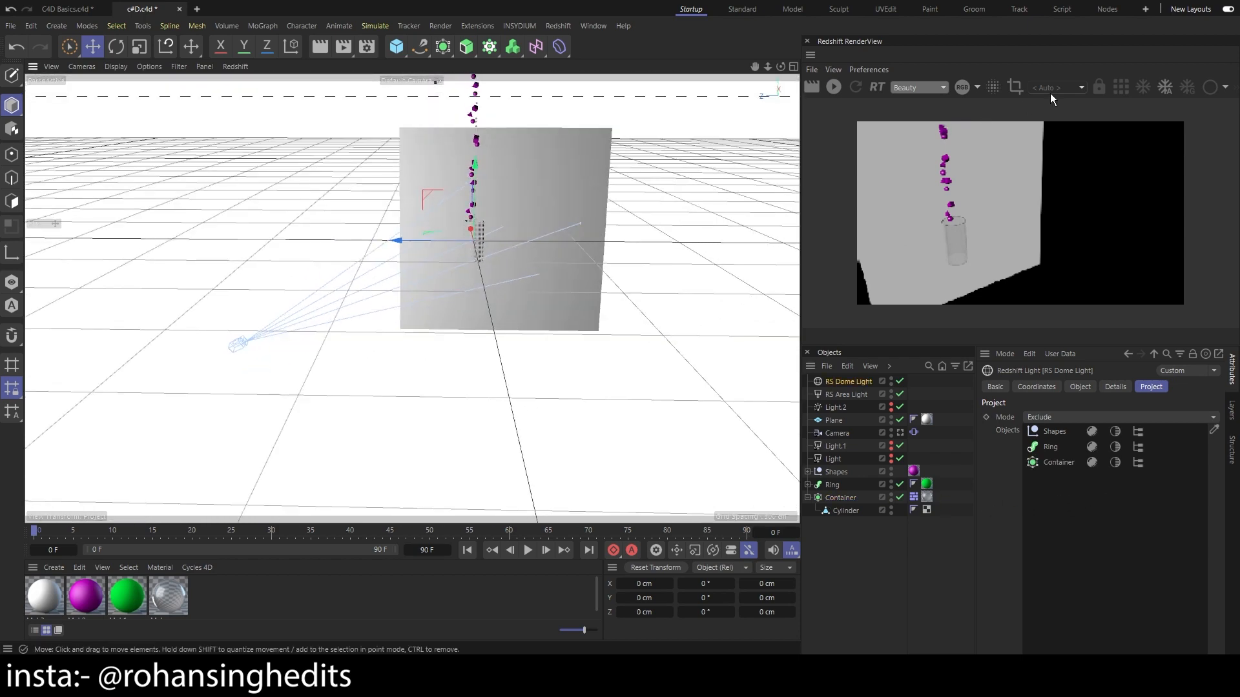
left_click(901, 433)
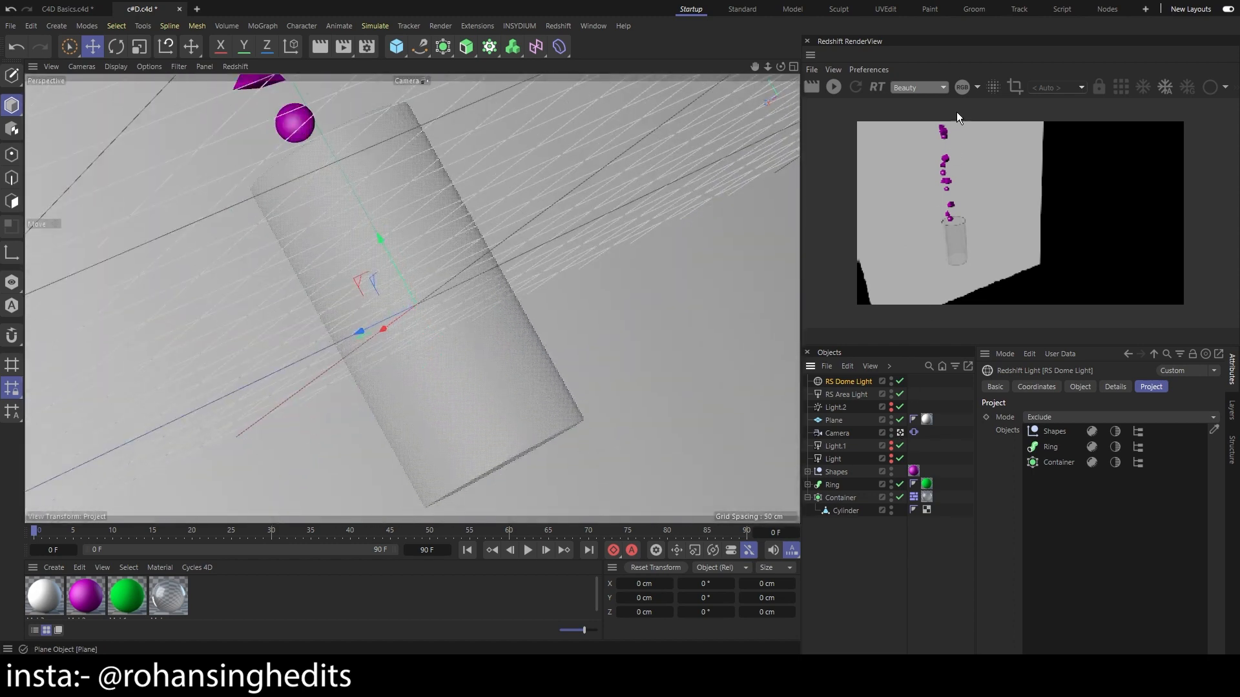
left_click(833, 86)
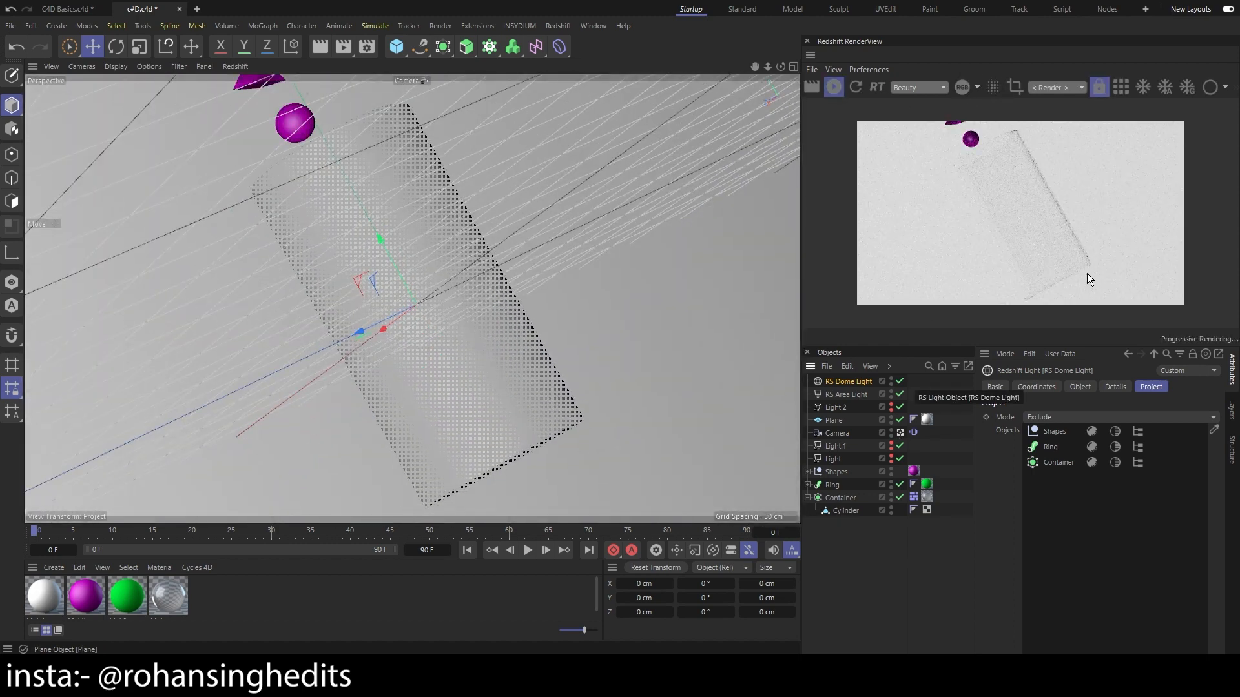
Set the Redshift area light's intensity to about 49.2 and play the animation to frame 29
left_click(1080, 387)
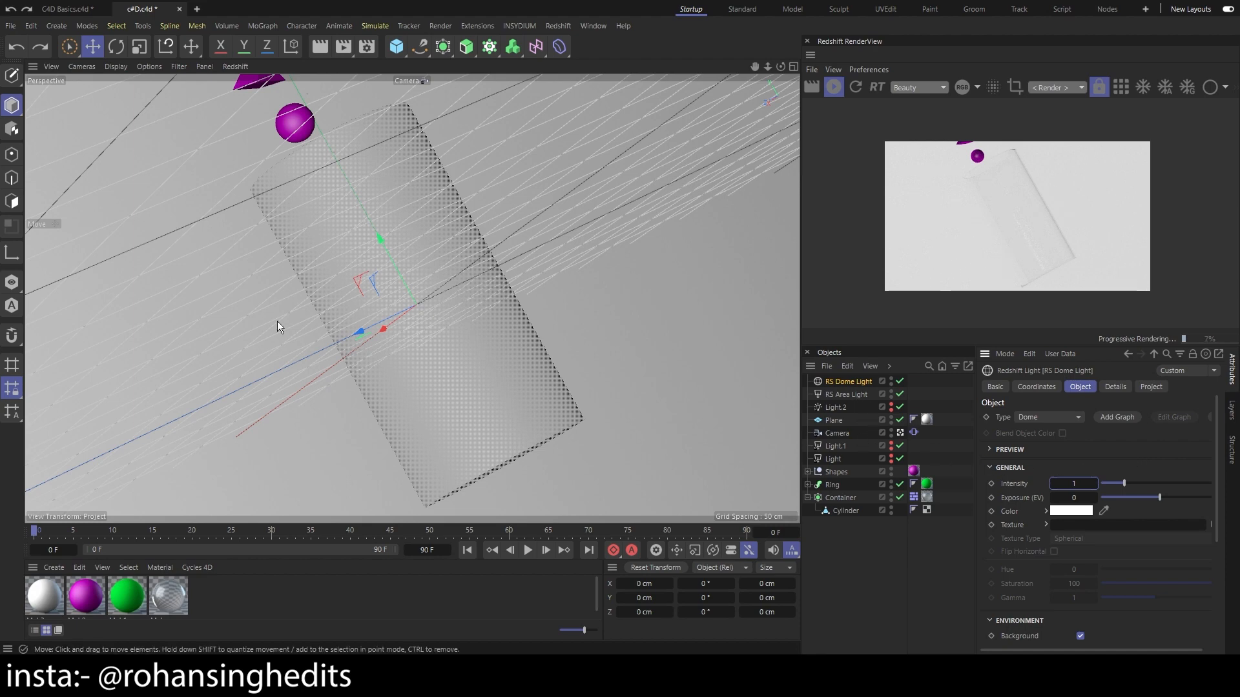
left_click(846, 394)
mouse_move(1137, 482)
left_mouse_down()
mouse_move(1198, 485)
mouse_move(1127, 484)
mouse_move(1157, 479)
left_mouse_up()
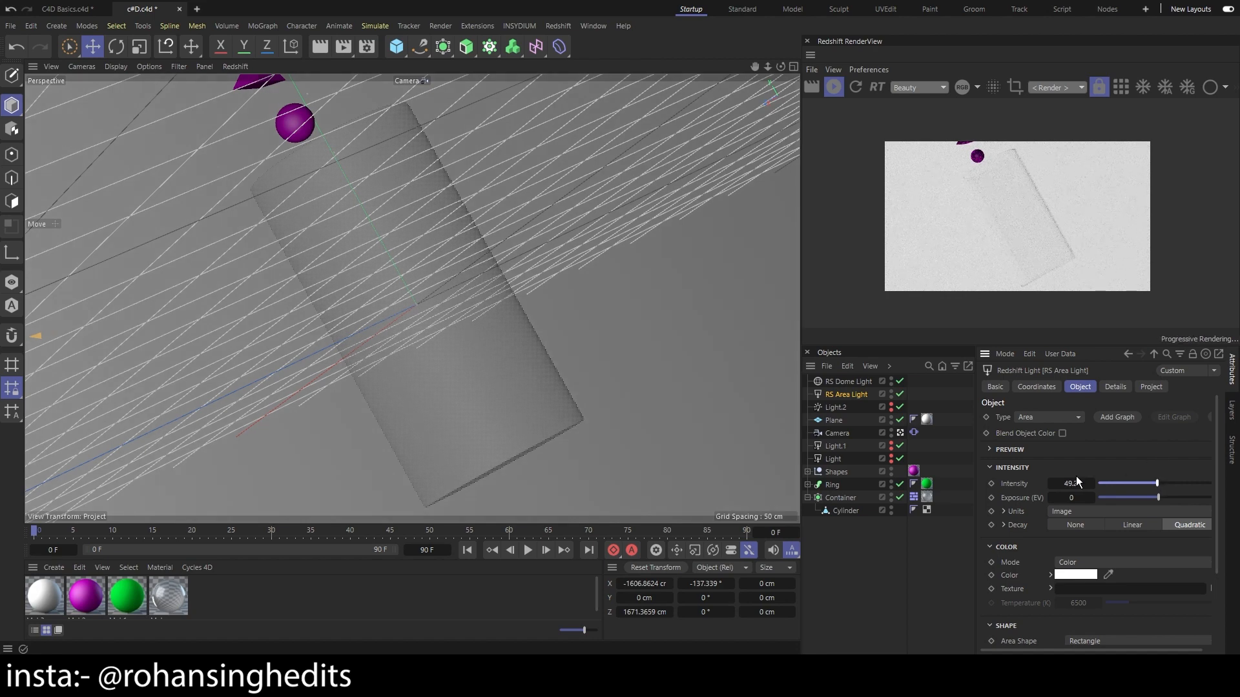
left_click(529, 552)
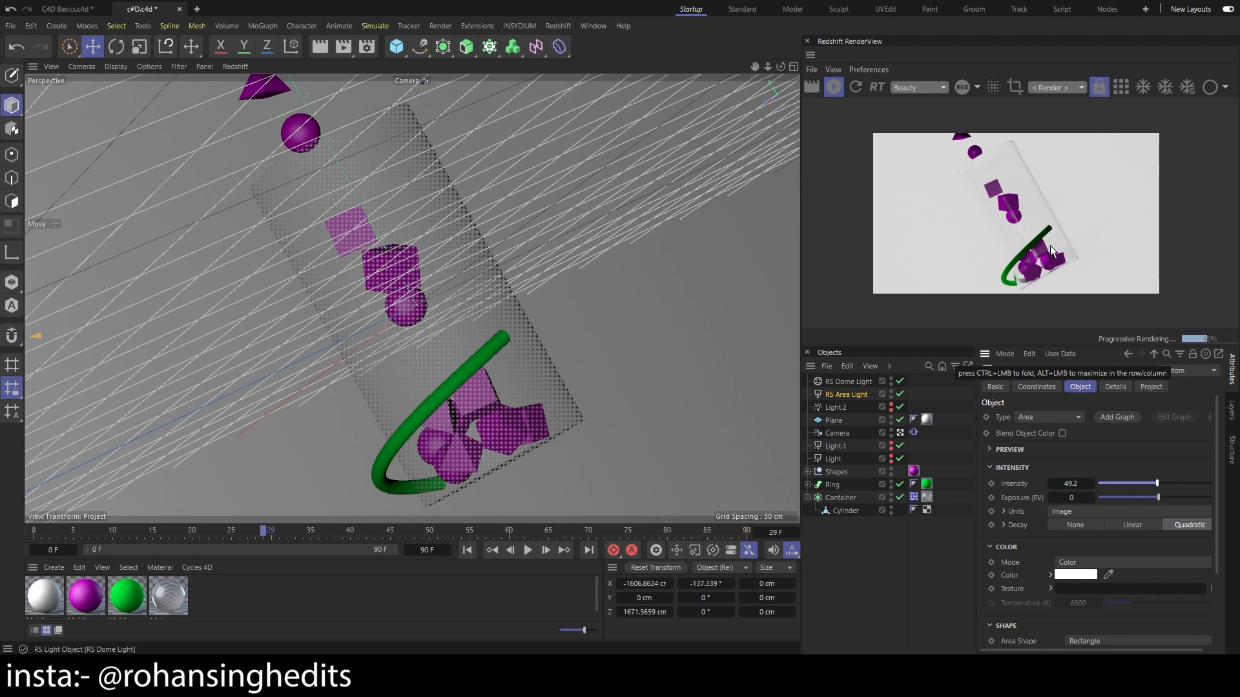
Create a new Redshift material of the Material type
left_click(343, 606)
scroll(343, 605, "down", 1)
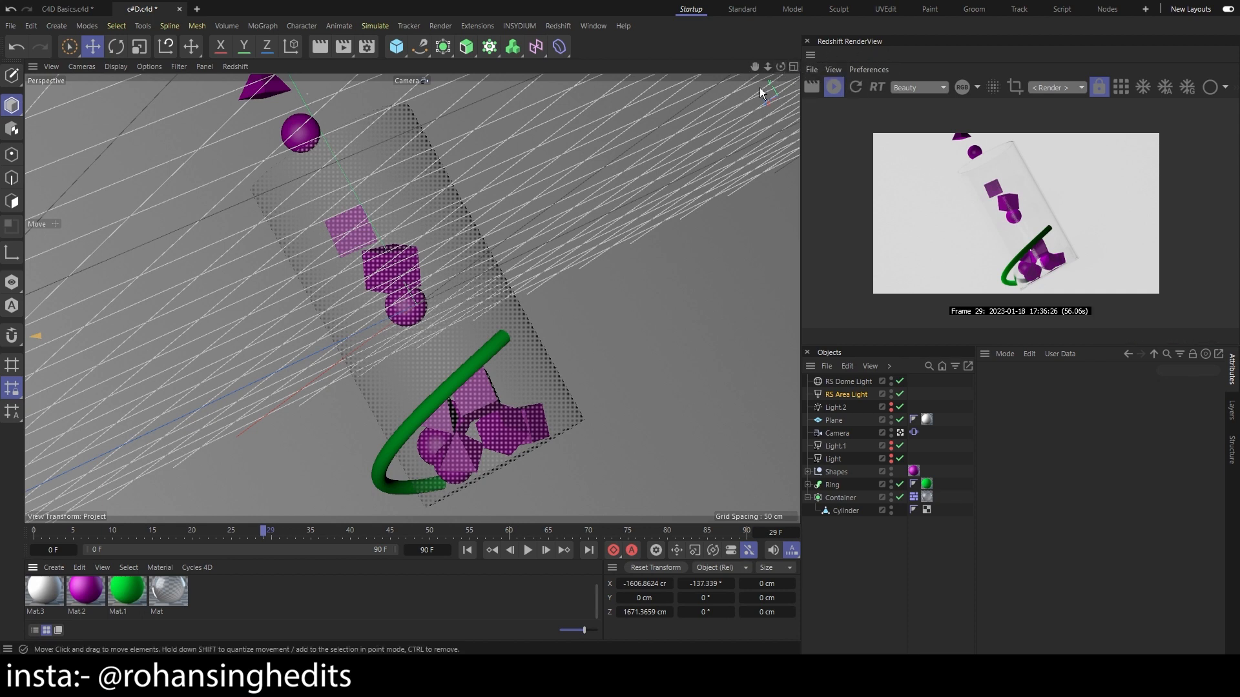
left_click(53, 567)
mouse_move(75, 502)
mouse_move(205, 505)
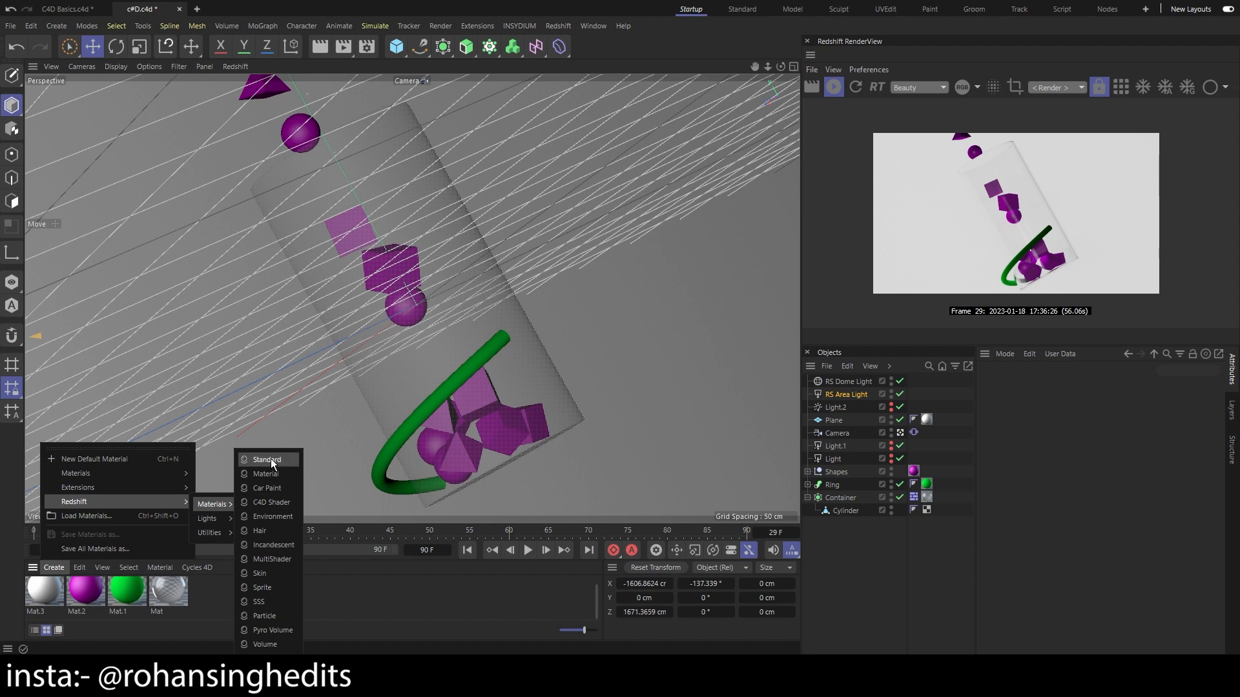
left_click(279, 474)
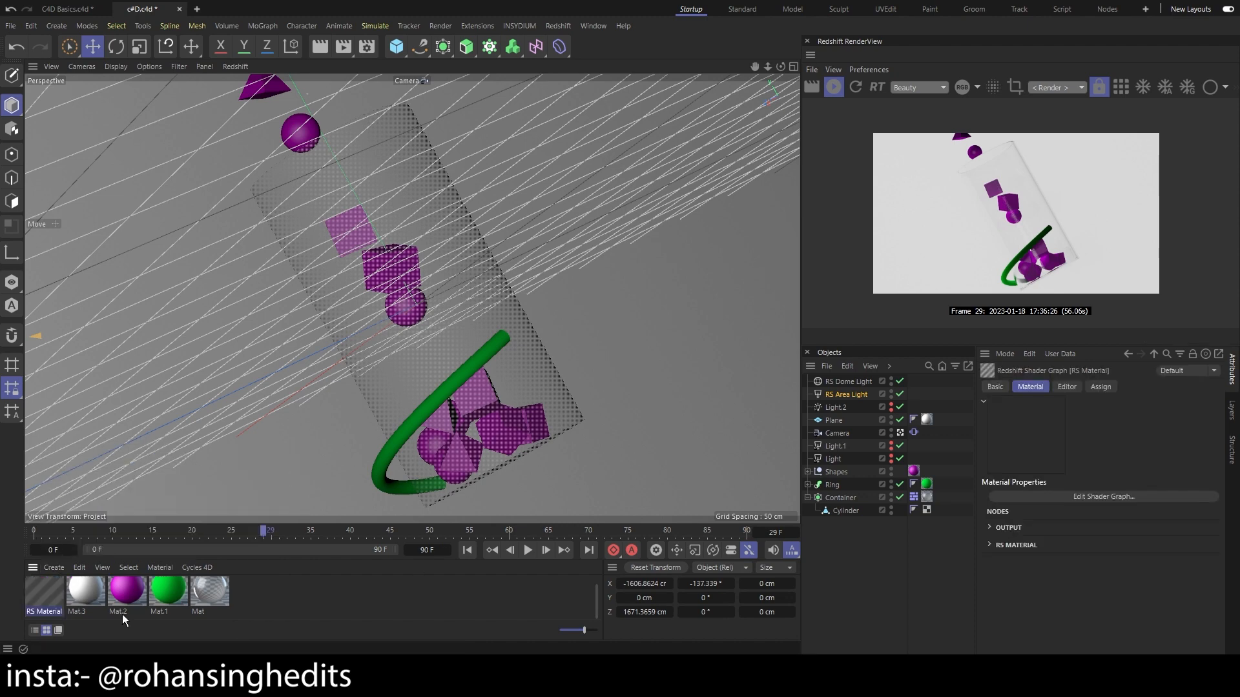
Set the new RS Material's preset to Glass in its shader graph and apply the material to the Container
double_click(46, 591)
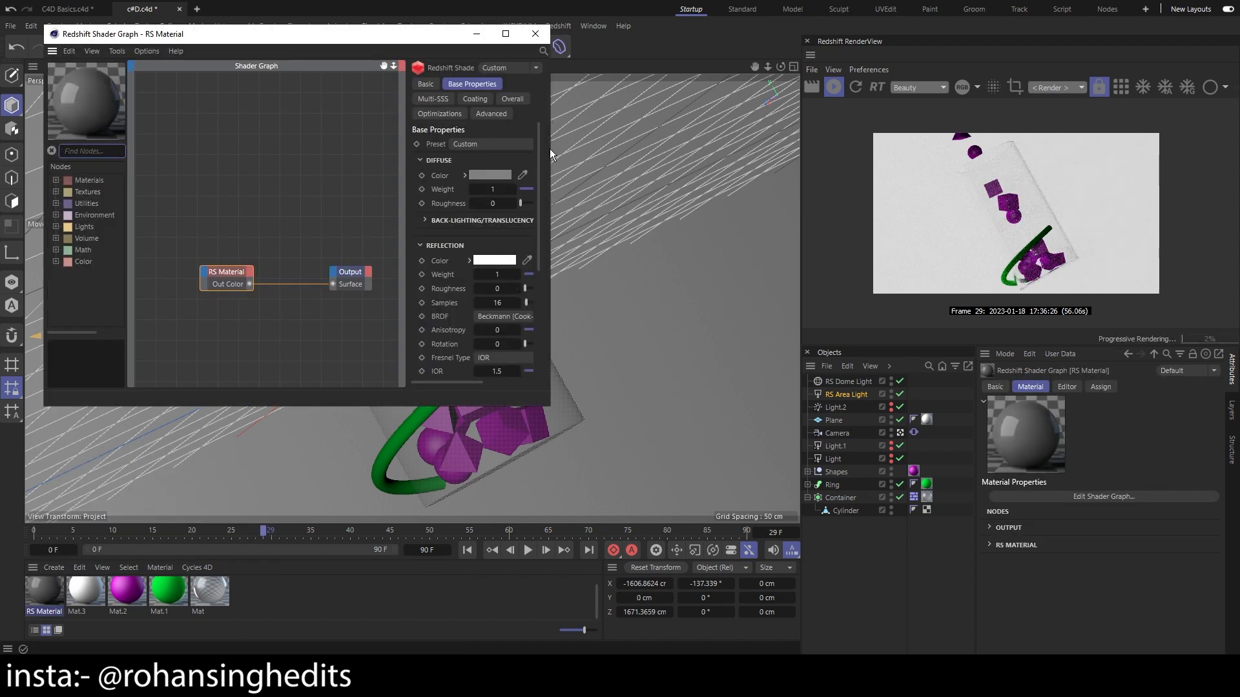
left_click_drag(549, 148, 772, 135)
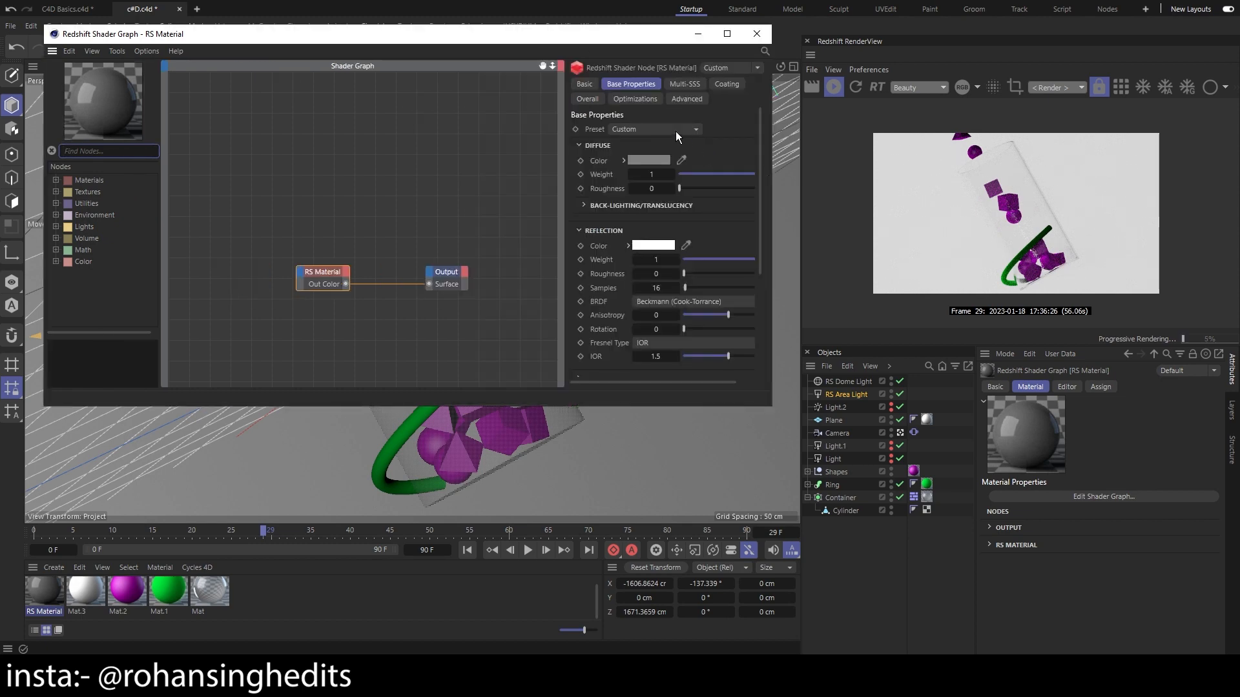
left_click(675, 131)
left_click(666, 168)
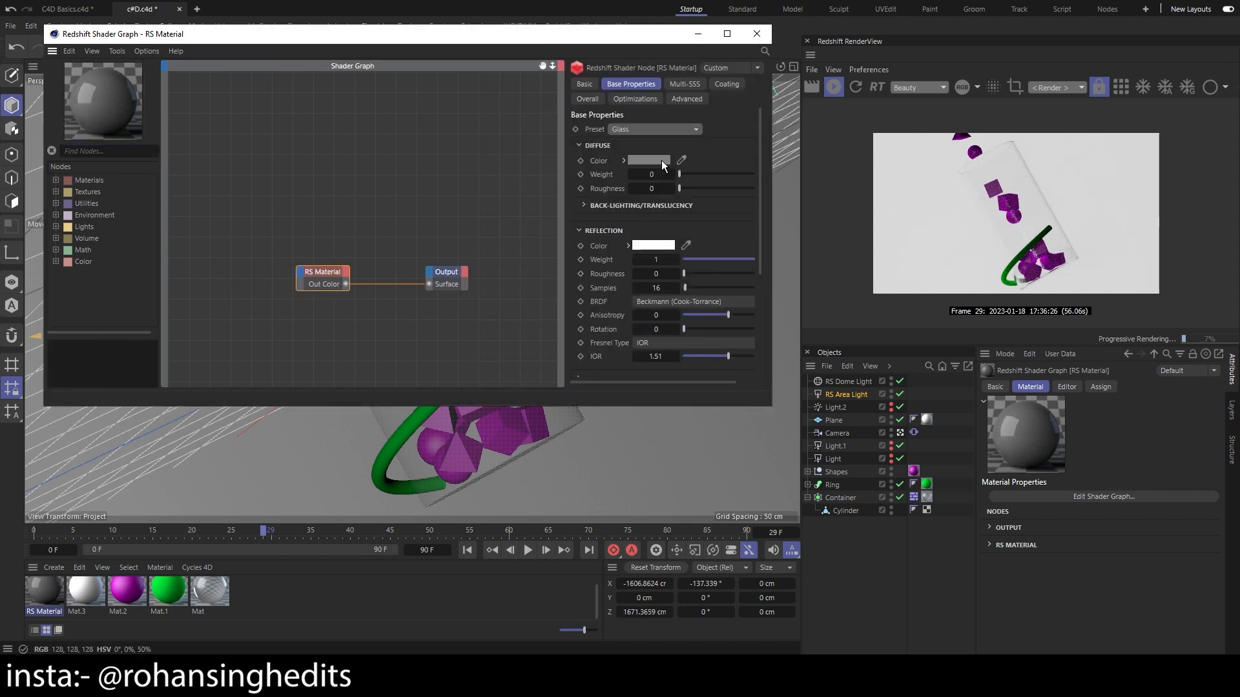
left_click(757, 33)
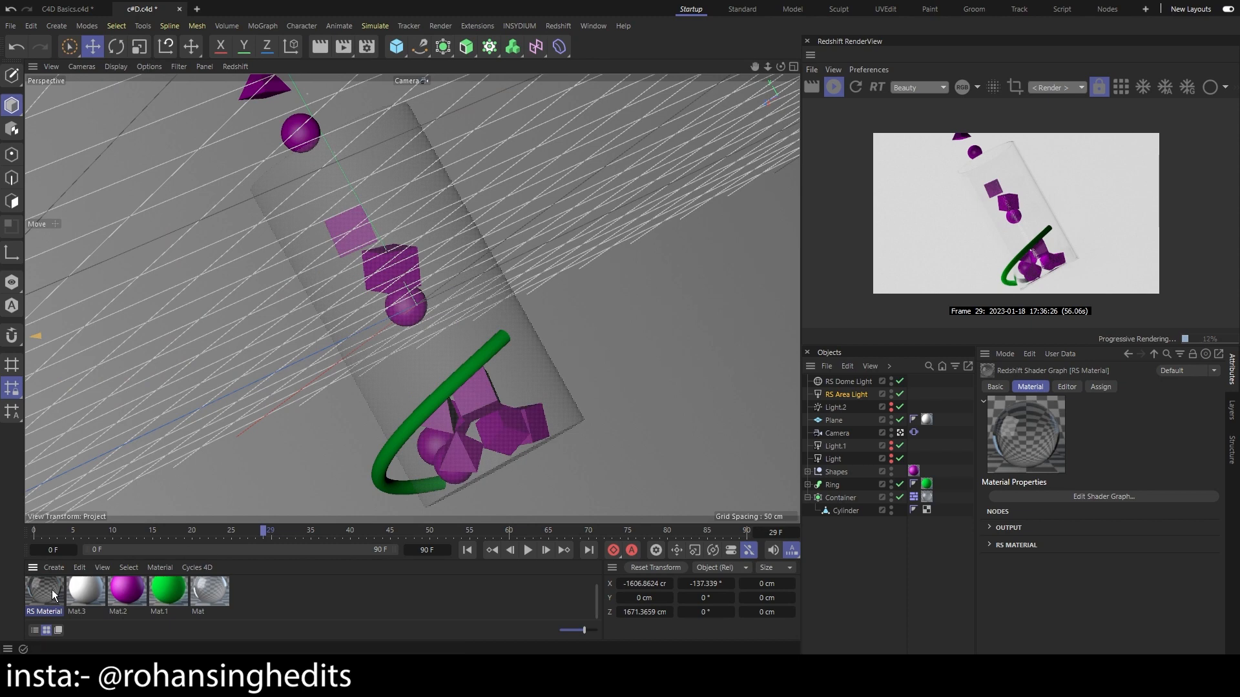
left_click_drag(43, 595, 858, 498)
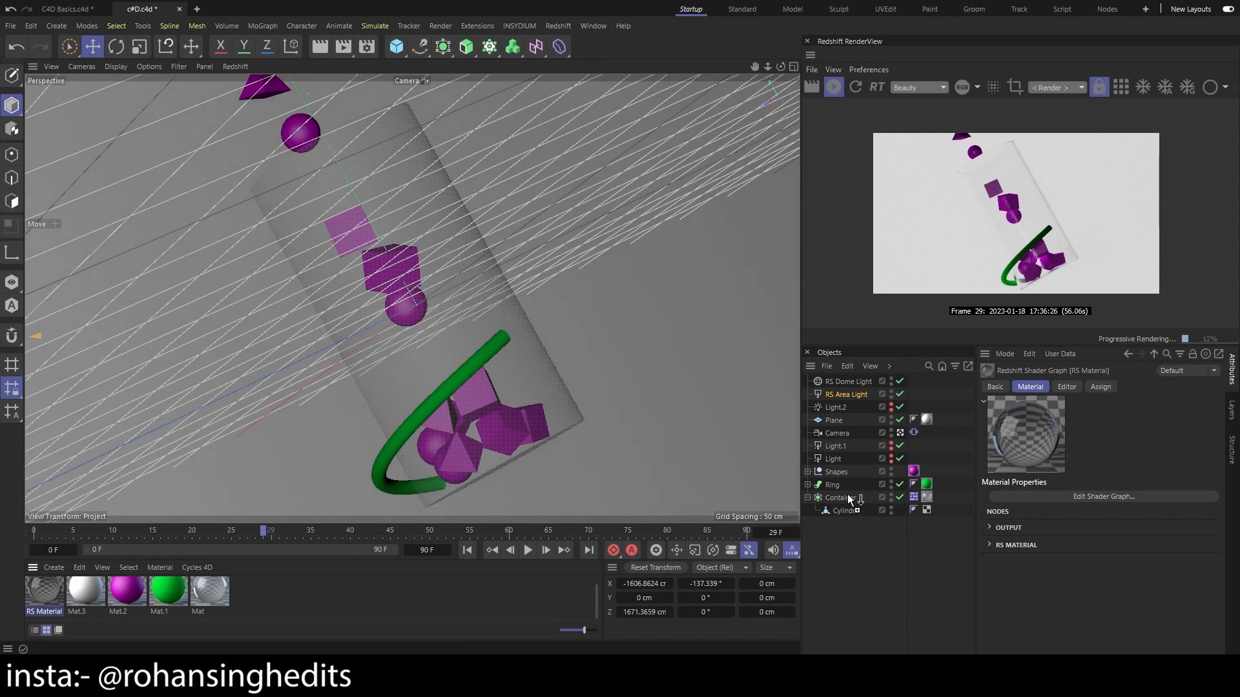
Delete the old Mat material tag from the Container so that only the RS Material tag is left on it
left_click(929, 498)
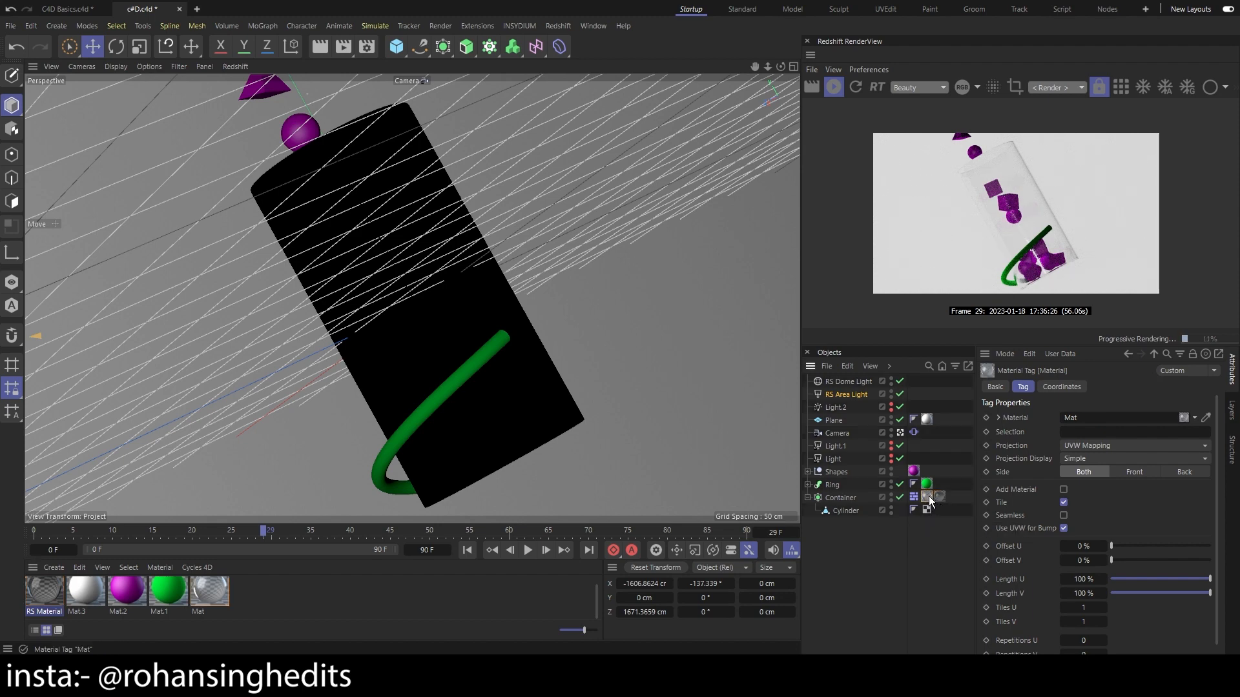
key("Delete")
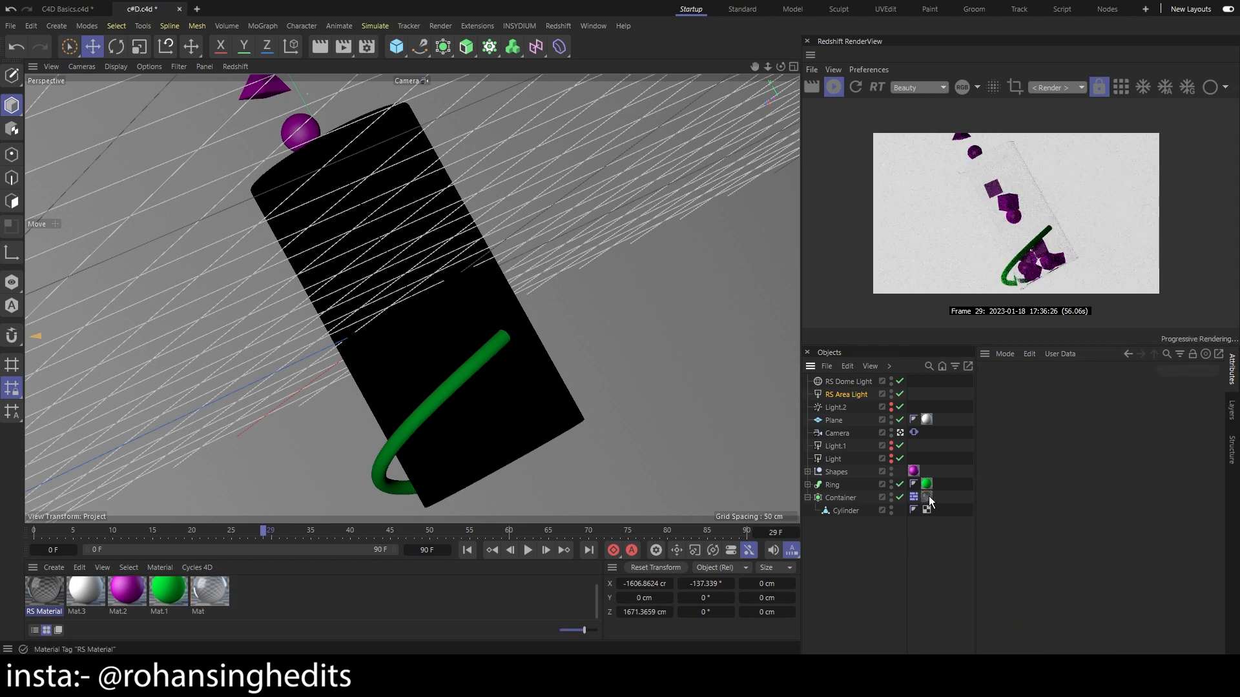
left_click(928, 497)
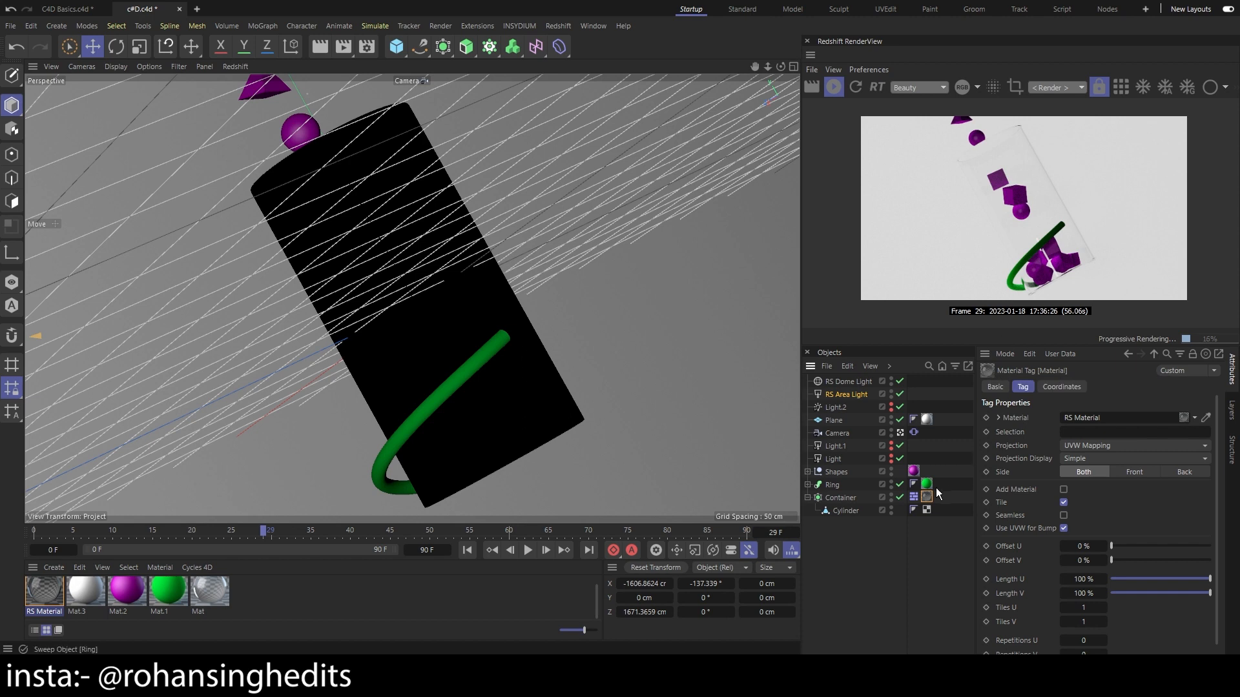
scroll(1095, 267, "up", 1)
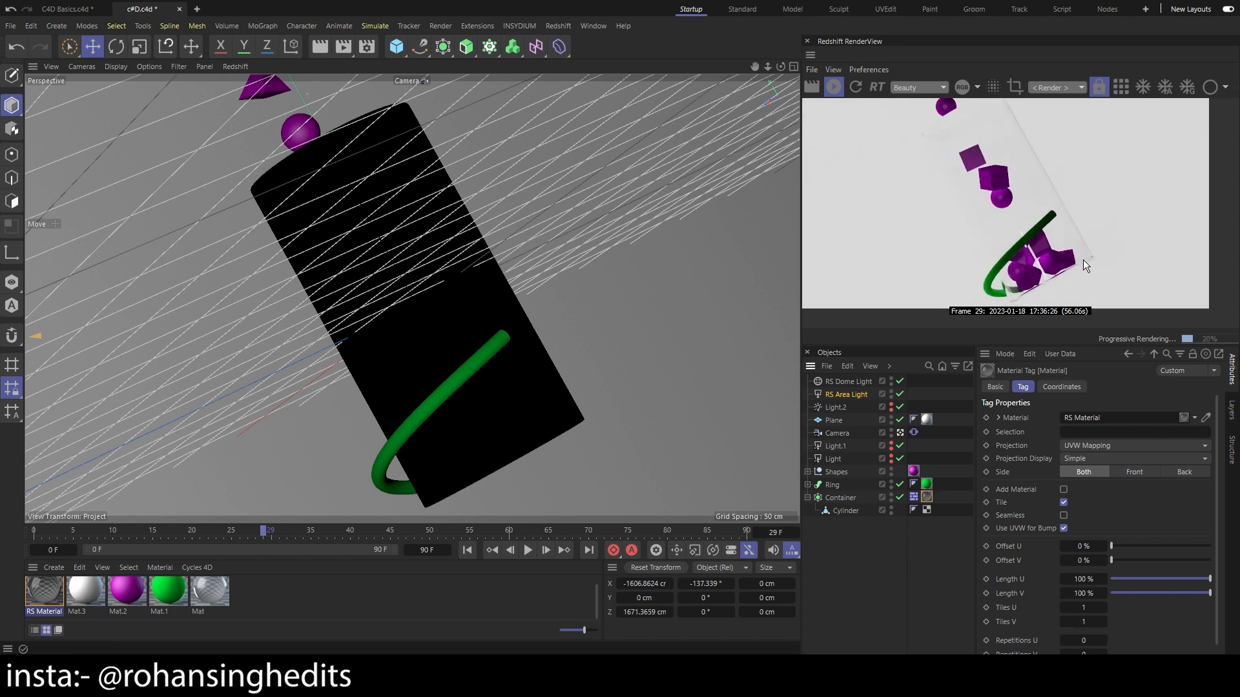
scroll(1083, 260, "down", 2)
scroll(1083, 260, "up", 1)
scroll(1083, 259, "down", 2)
scroll(1080, 242, "up", 1)
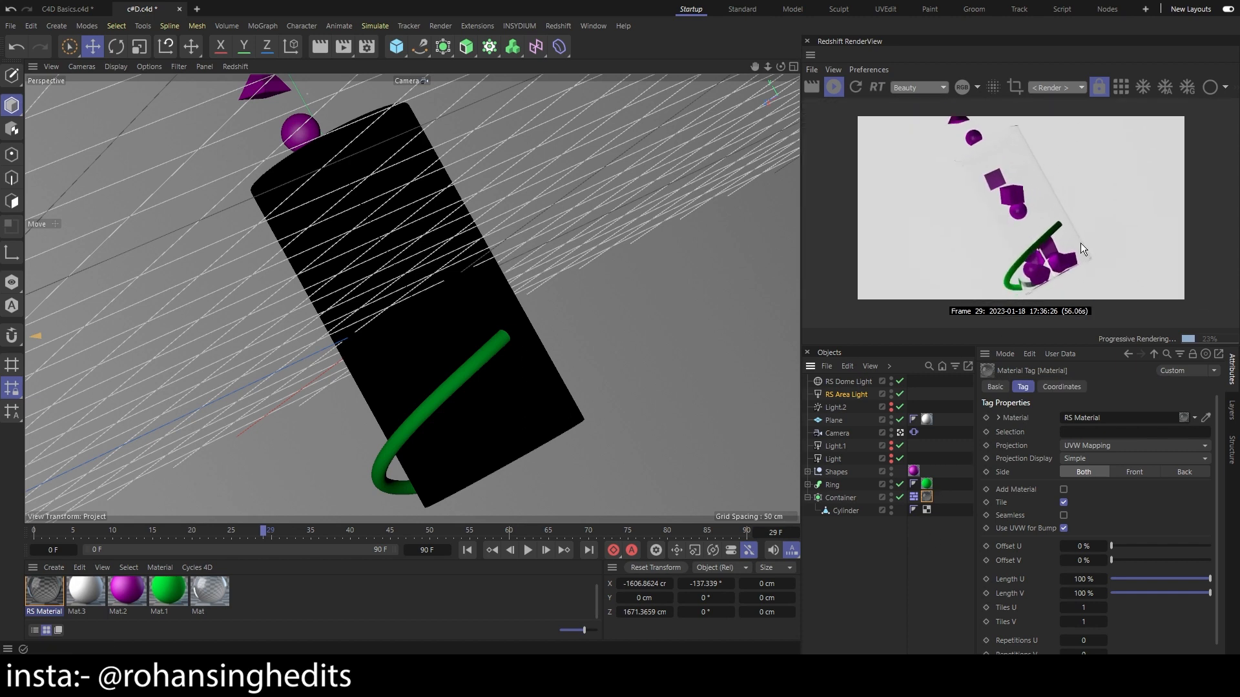
left_click(299, 615)
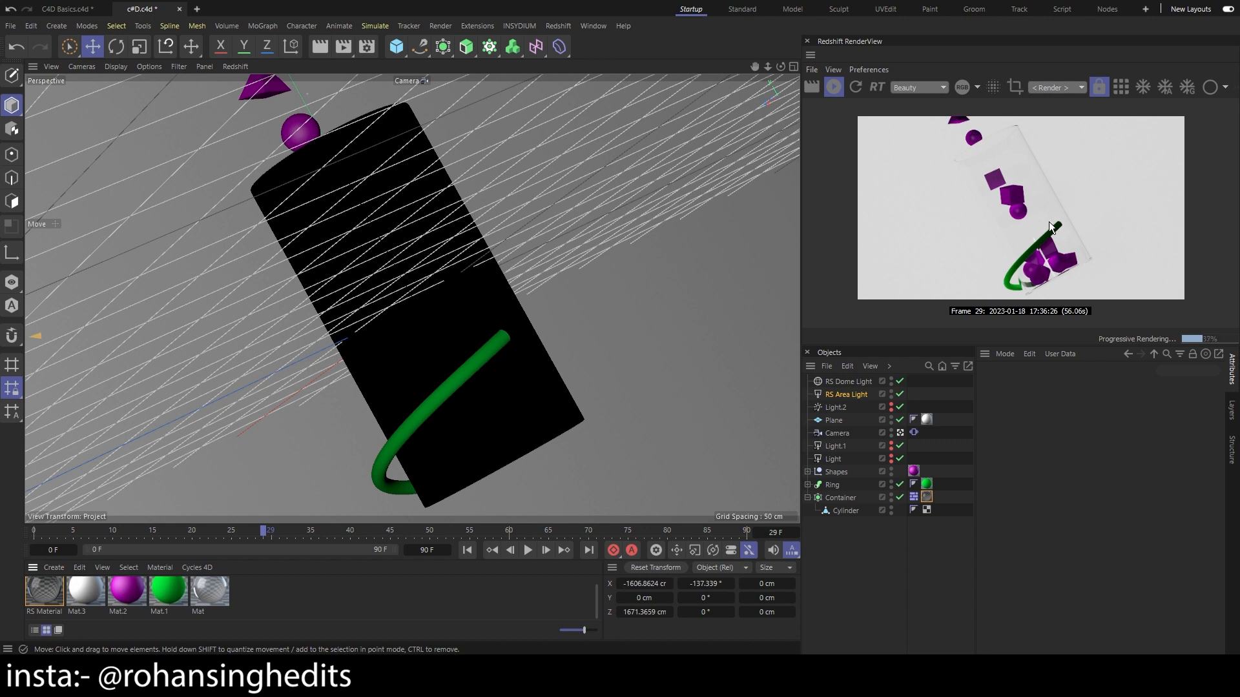
Create a Redshift Standard material, open its shader graph and reposition the nodes to leave space in front of them
left_click(56, 568)
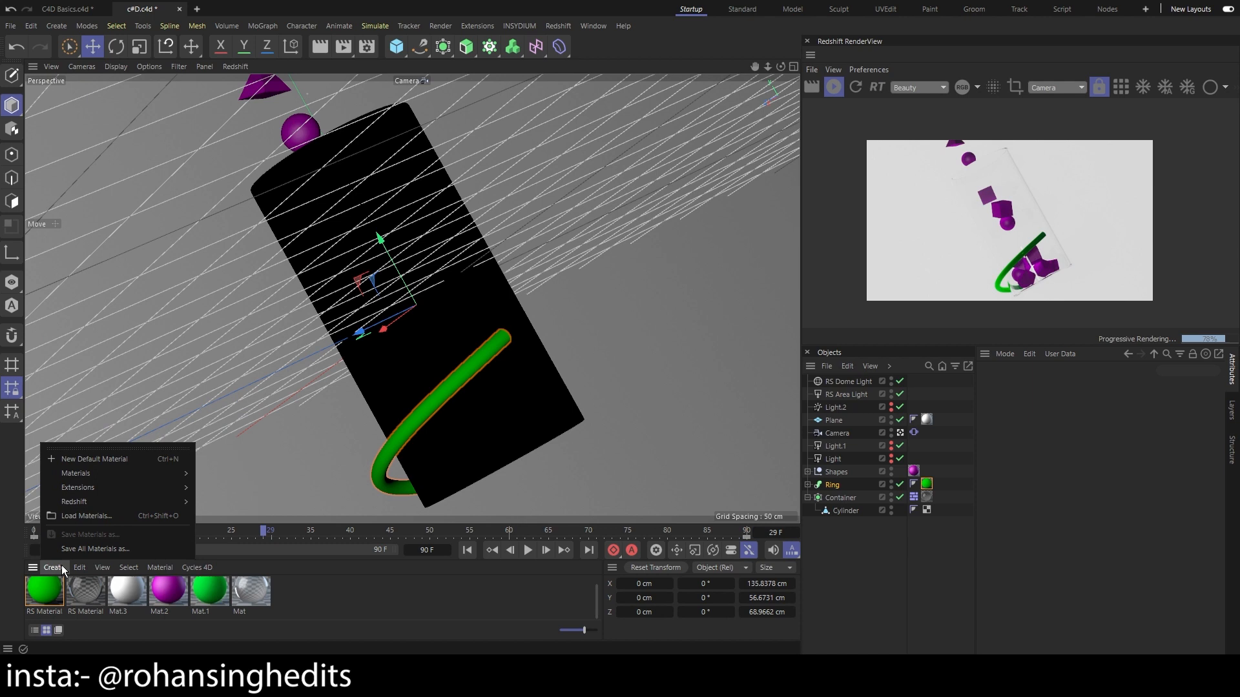
mouse_move(110, 501)
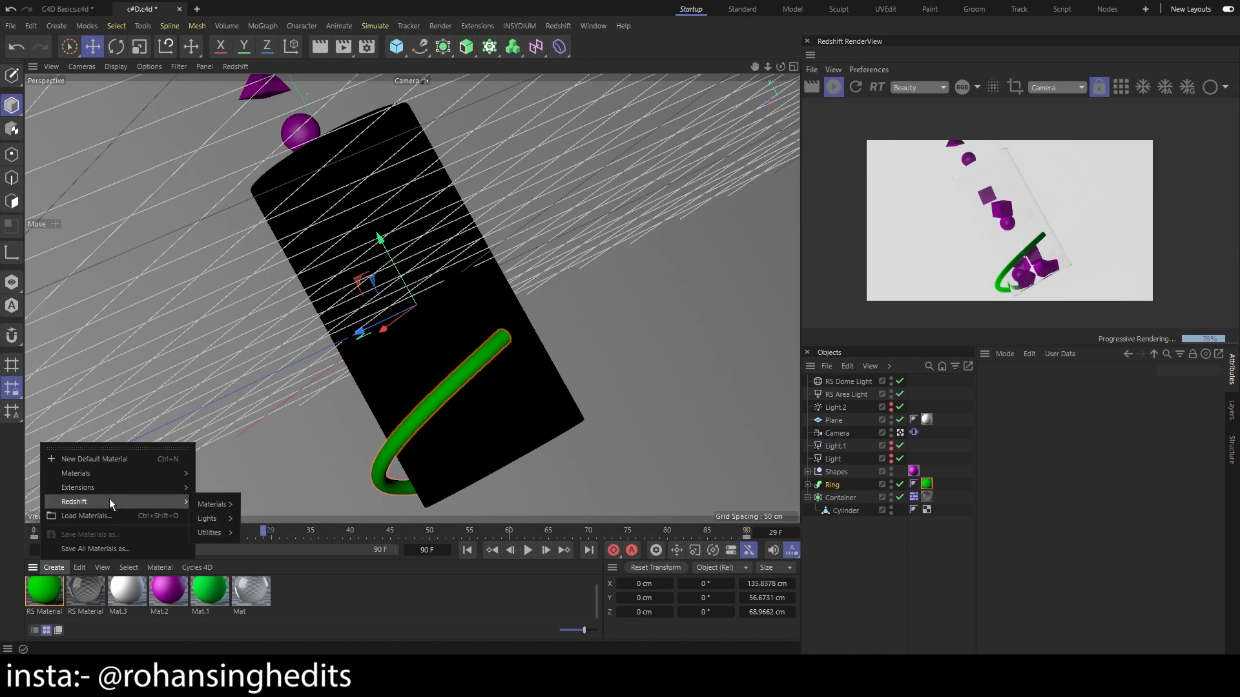
mouse_move(212, 504)
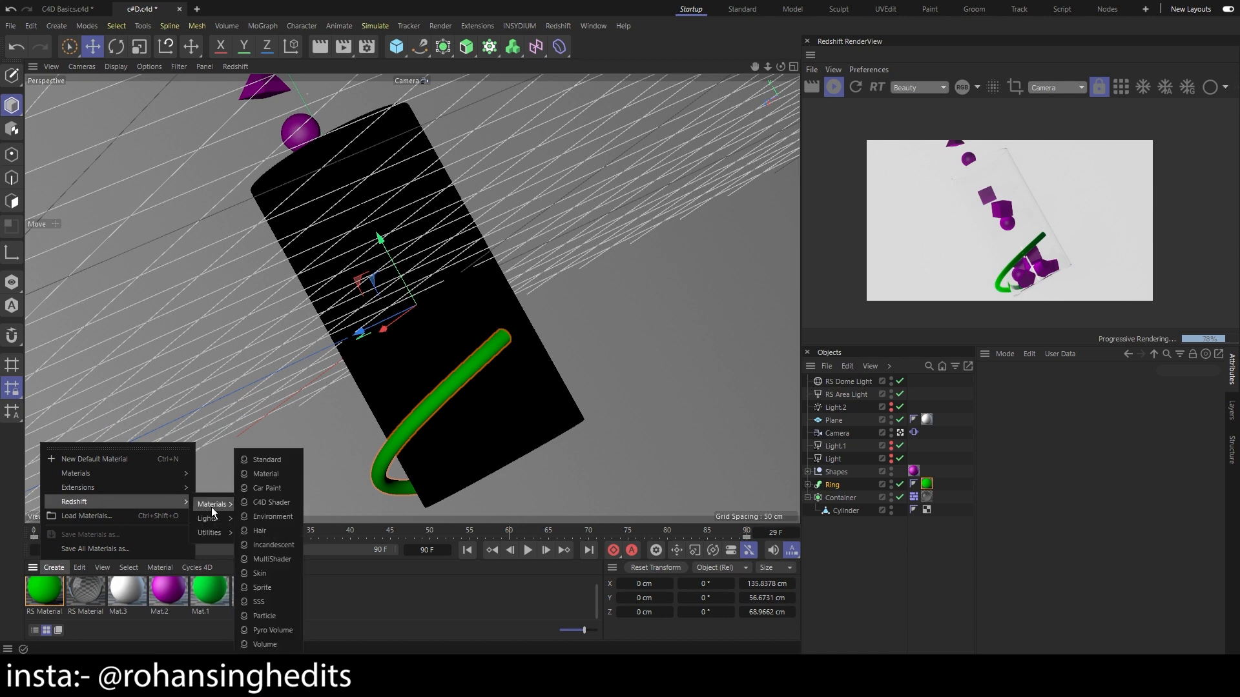
left_click(274, 461)
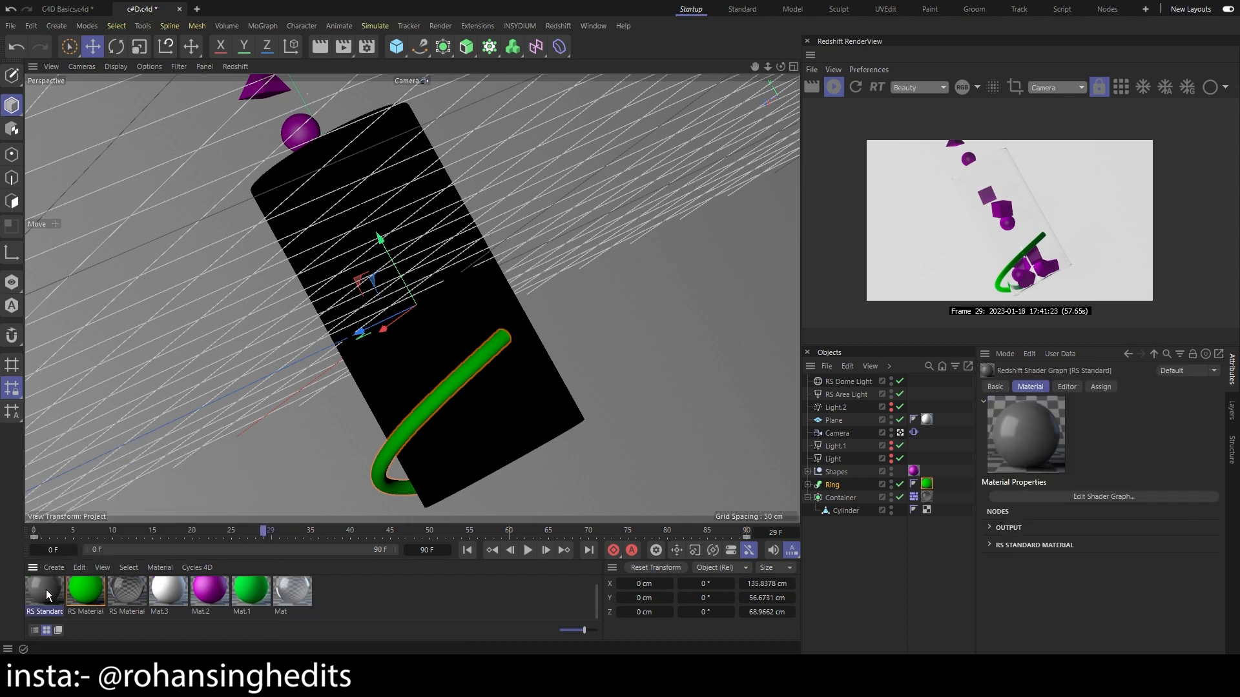
double_click(45, 591)
left_click_drag(443, 324, 191, 209)
left_click_drag(277, 258, 370, 184)
Find the Color User Data node and add it to the graph in front of the RS Standard Material node
right_click(241, 177)
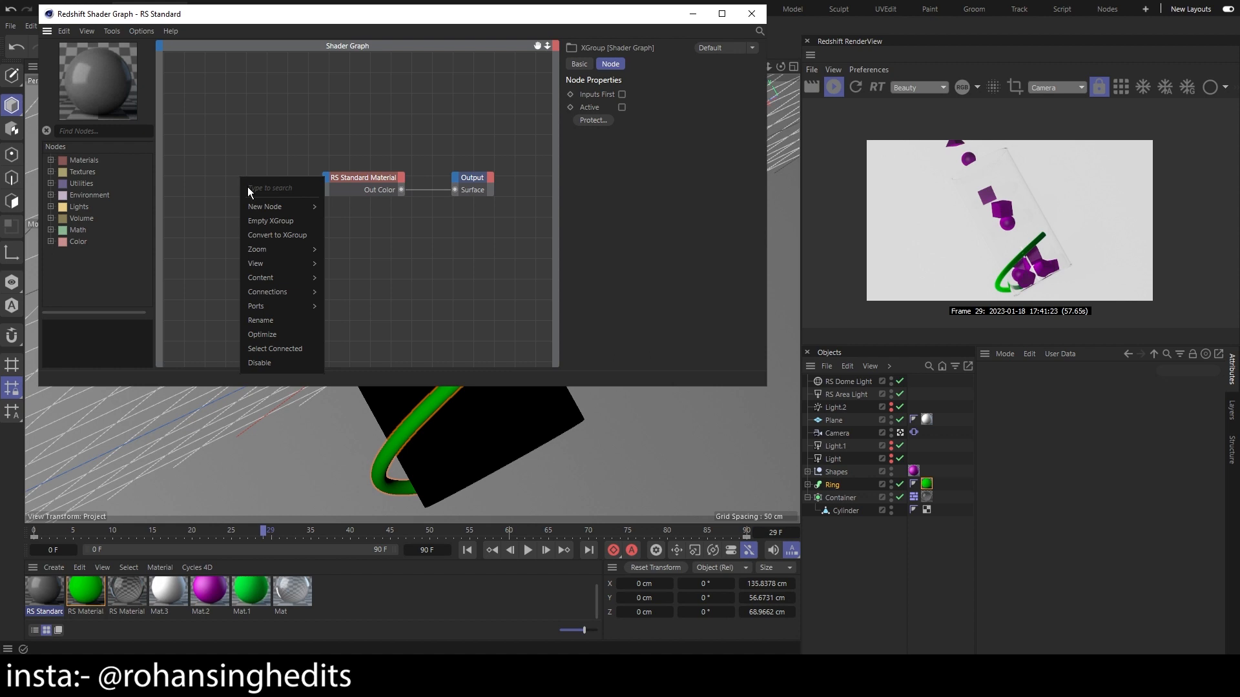
left_click(129, 131)
type("color")
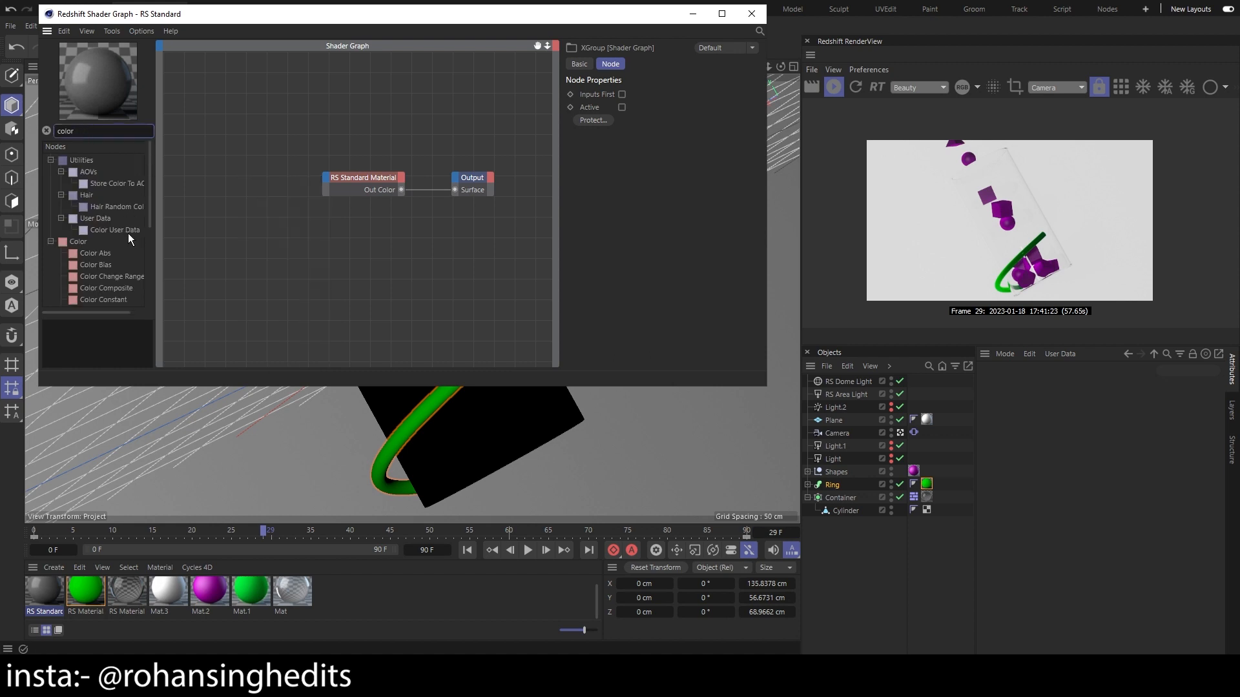
type(" user")
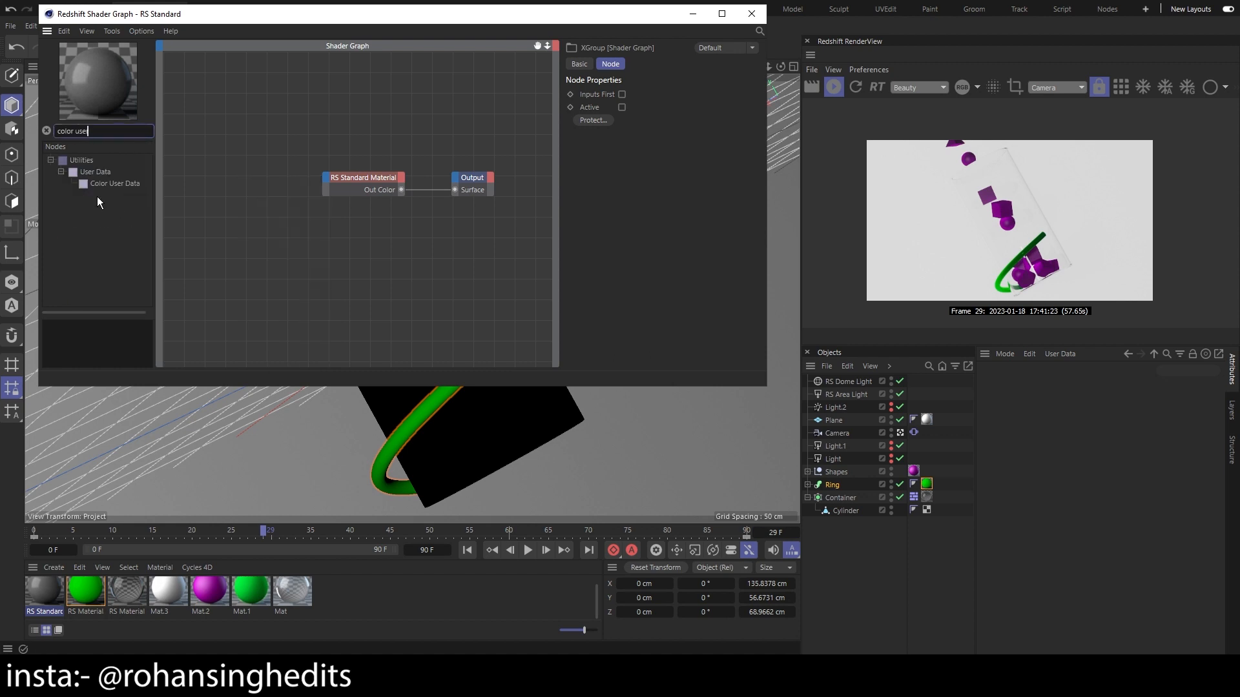
left_click_drag(101, 183, 251, 177)
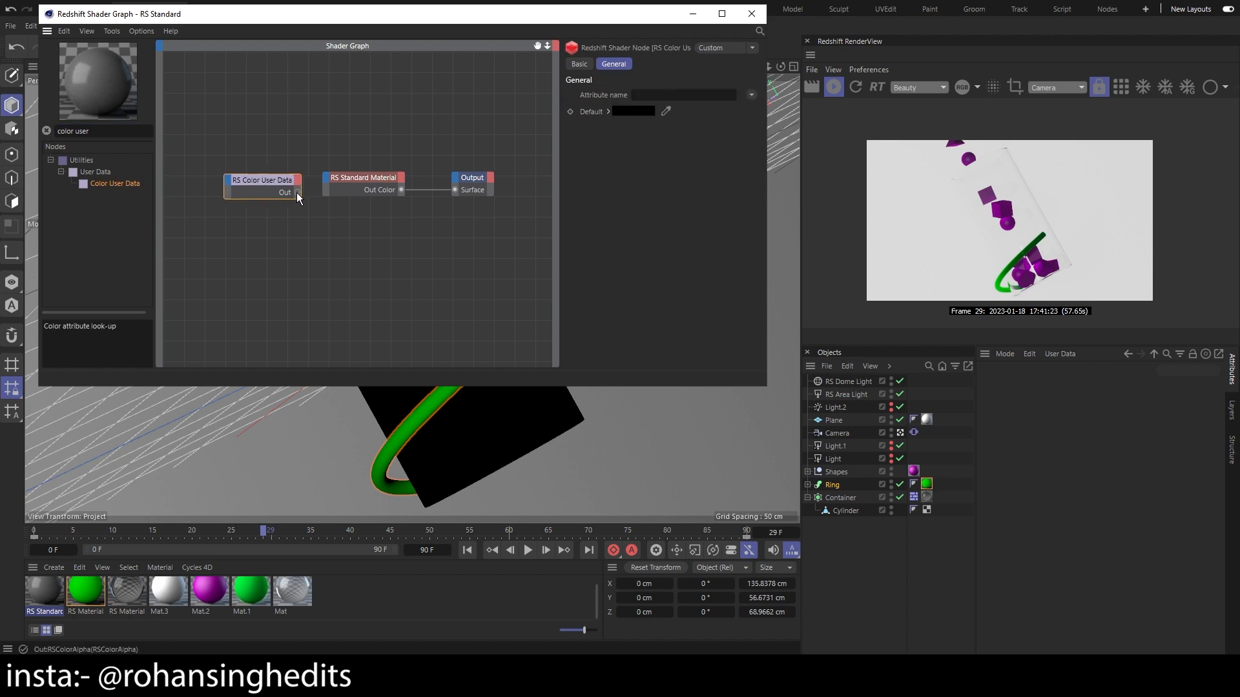
Connect the RS Color User Data output to the RS Standard Material's Base Color and tidy the node layout
left_click_drag(325, 177, 326, 177)
mouse_move(386, 206)
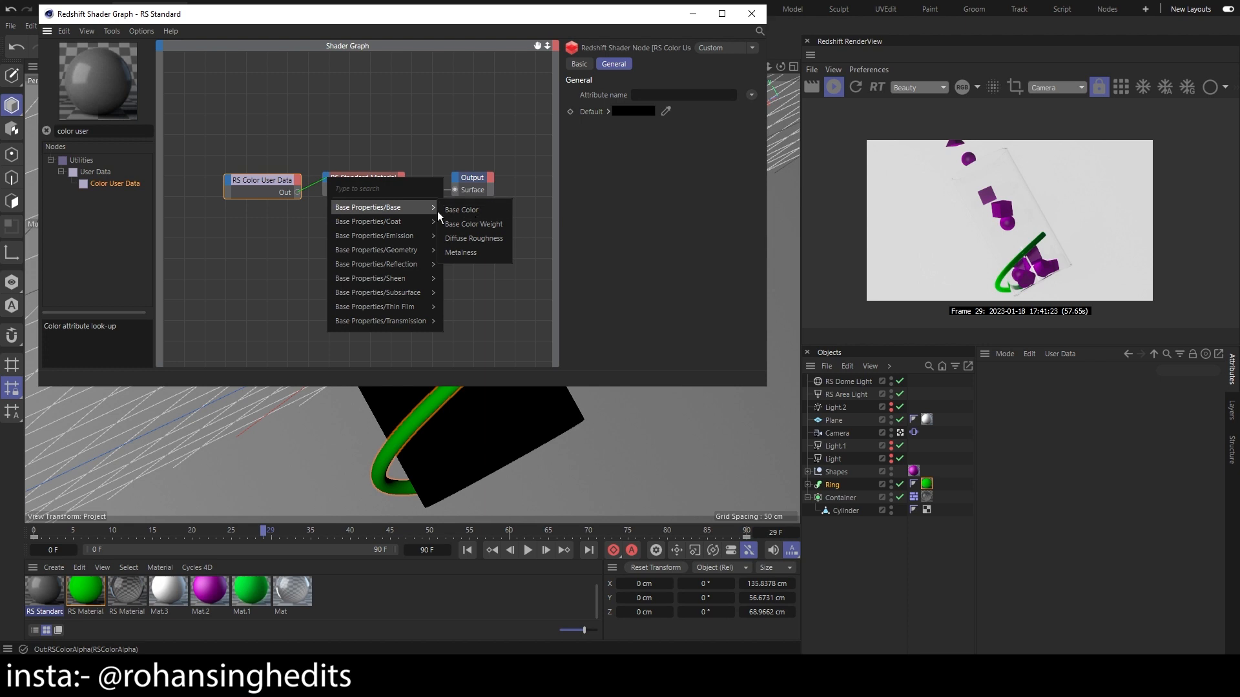
left_click_drag(296, 192, 279, 188)
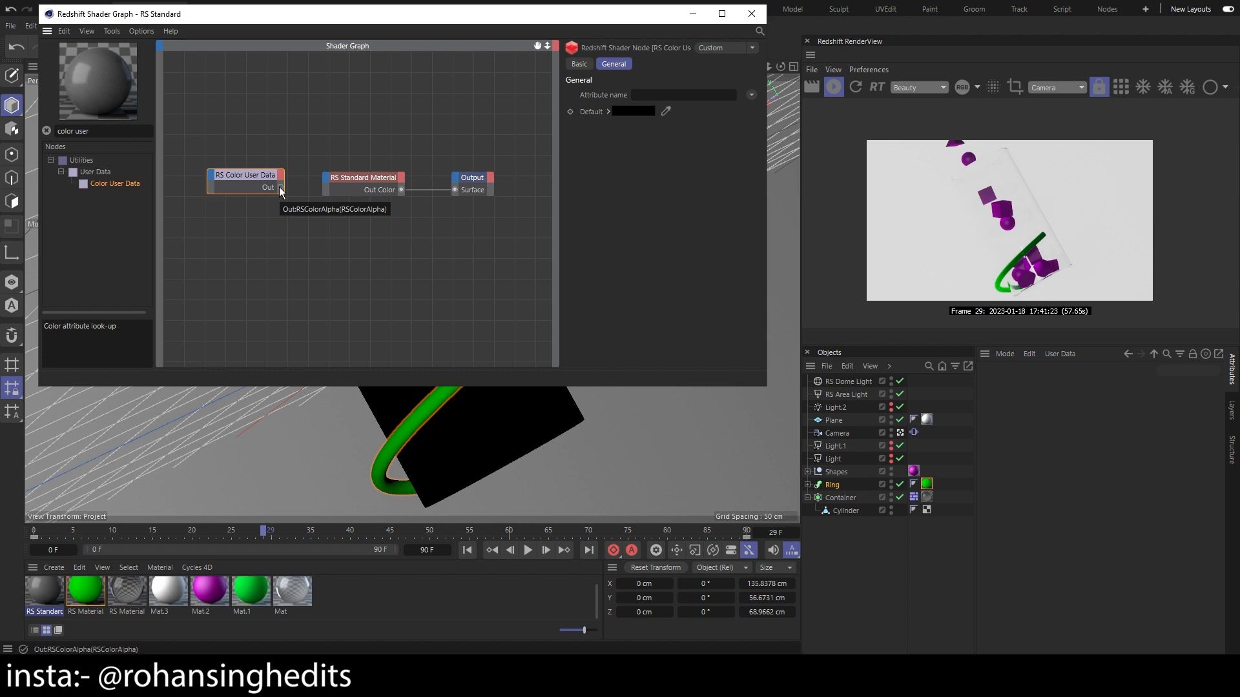
left_click_drag(280, 186, 328, 180)
mouse_move(404, 208)
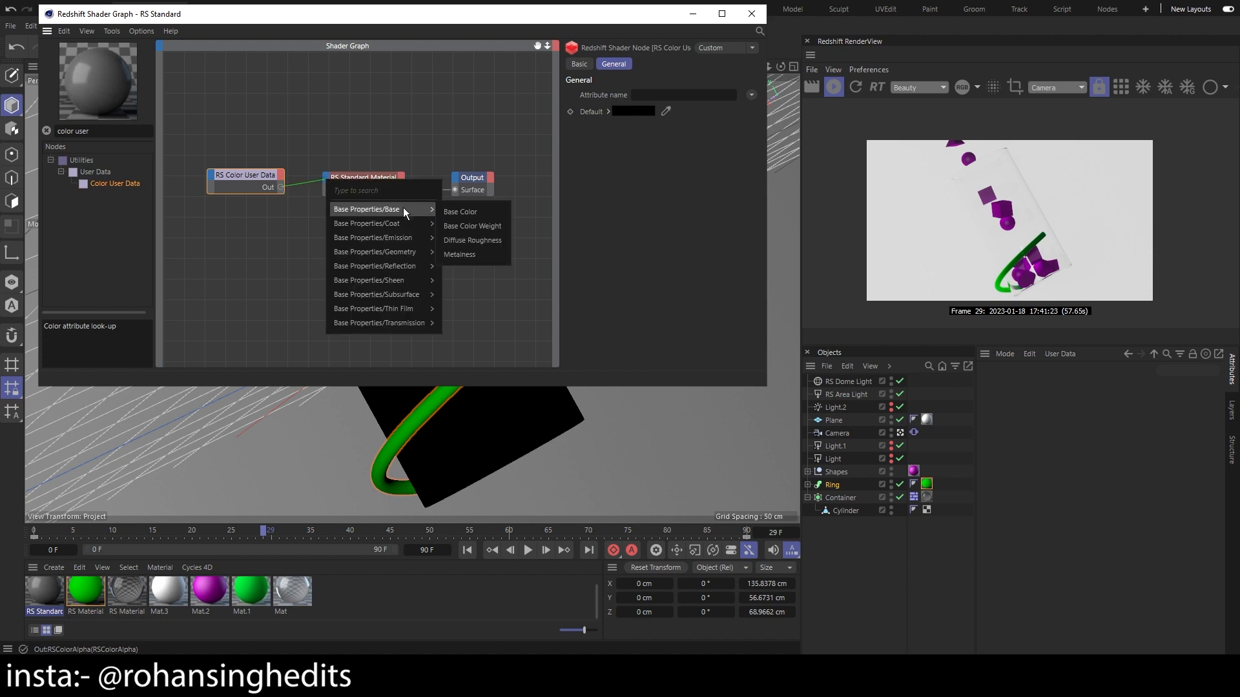
left_click(453, 213)
left_click_drag(242, 173, 255, 184)
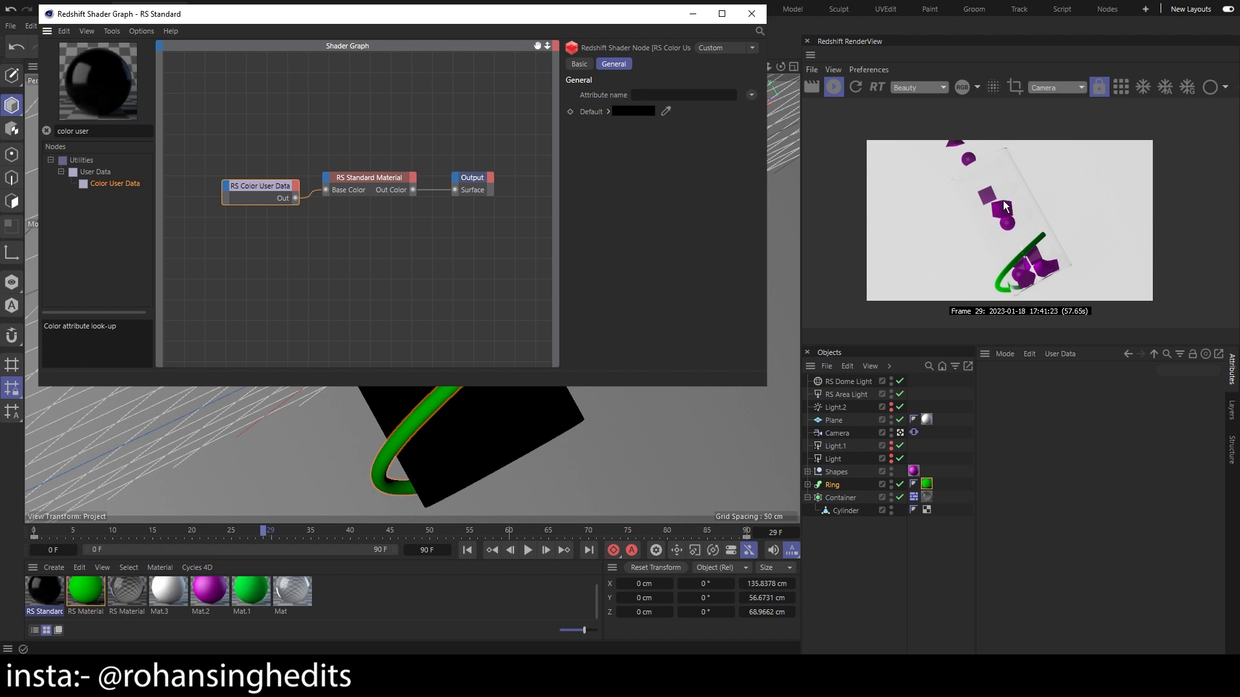
left_click_drag(538, 237, 231, 145)
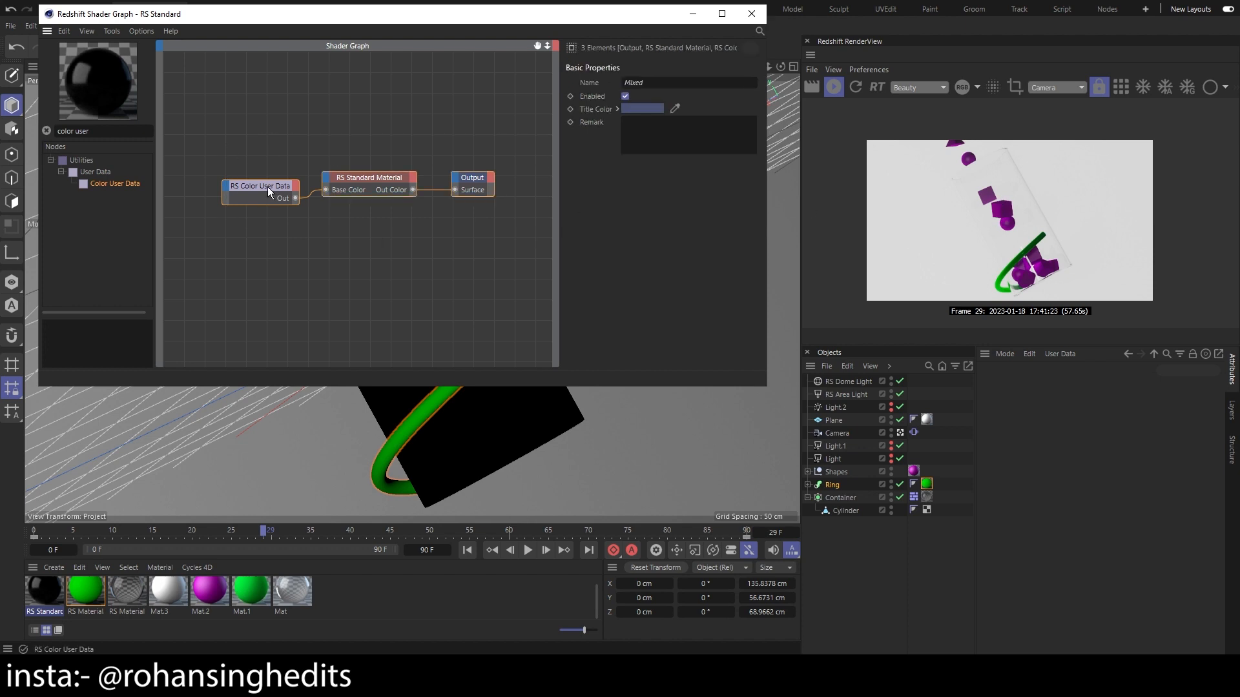
left_click_drag(268, 188, 301, 185)
left_click(342, 256)
right_click(212, 203)
left_click(172, 223)
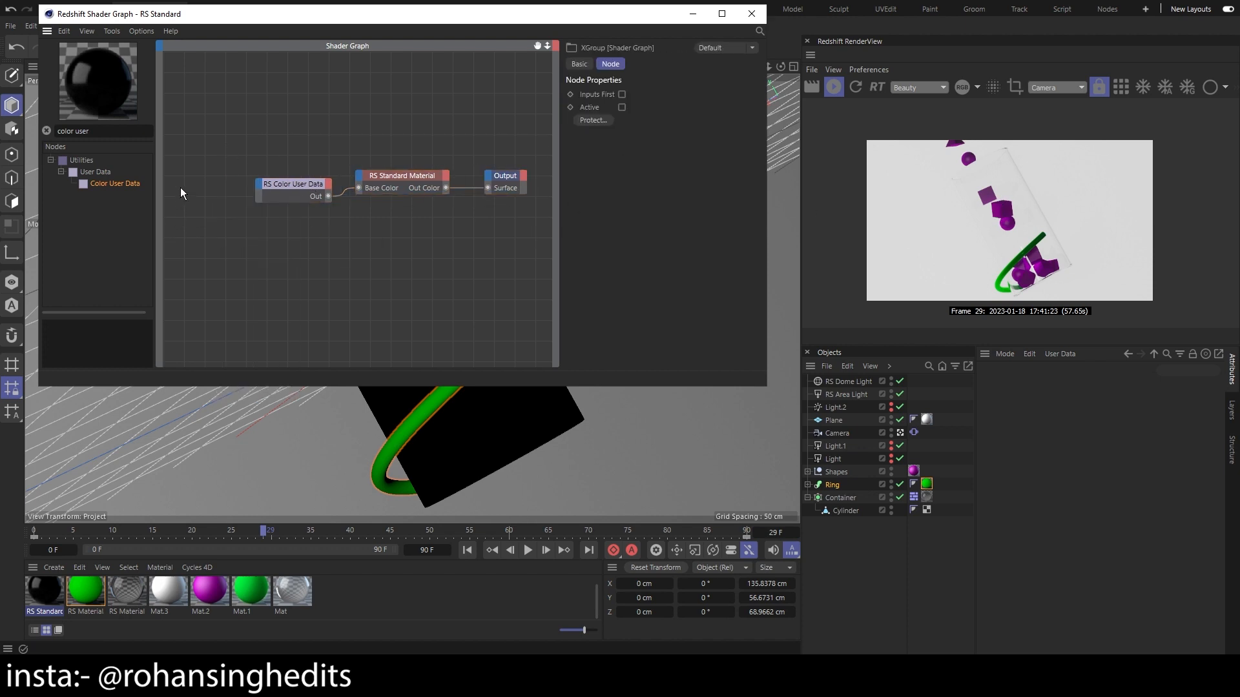
right_click(215, 83)
left_click(187, 115)
right_click(206, 101)
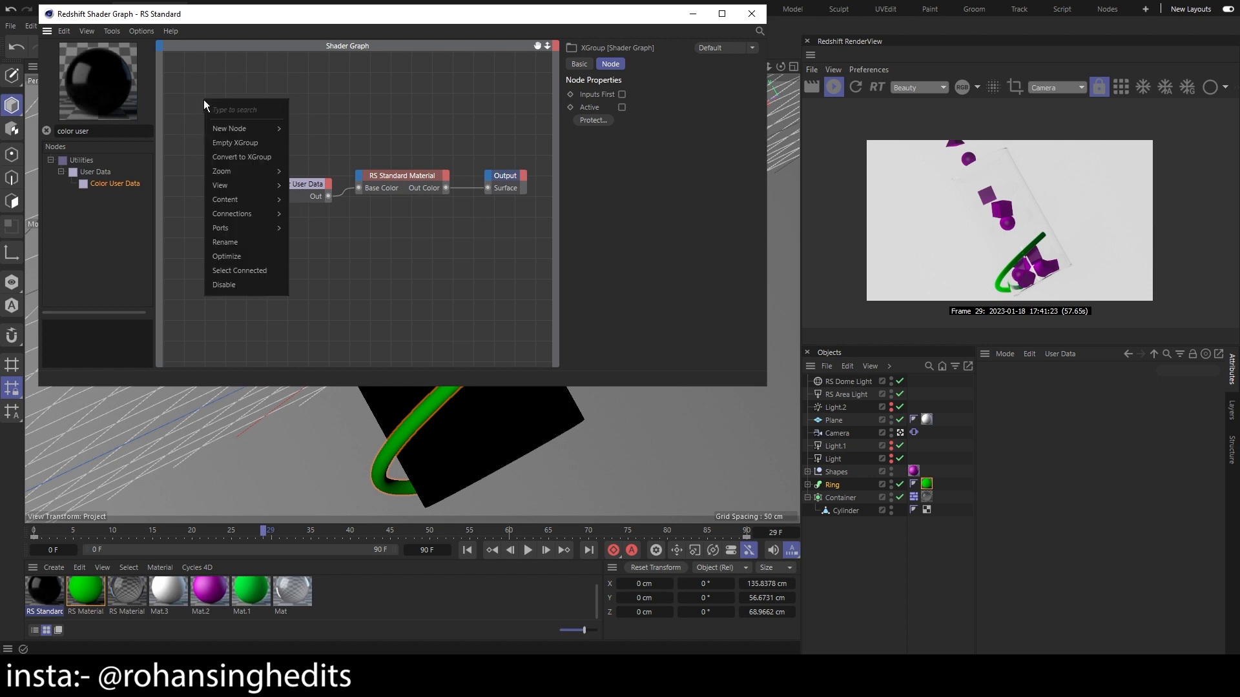
mouse_move(256, 134)
left_click(362, 91)
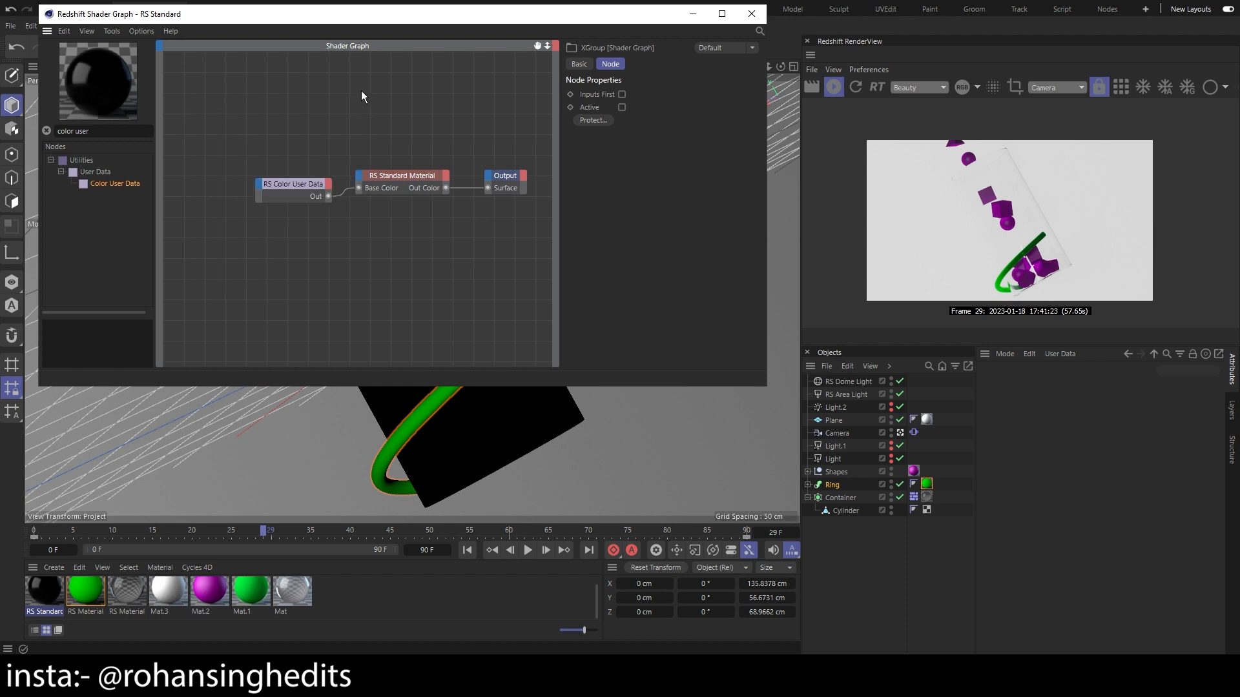
Find the Ramp texture node and place it between the RS Color User Data and RS Standard Material nodes
left_click(110, 131)
type("ramp")
left_click_drag(89, 172, 231, 173)
left_click(314, 155)
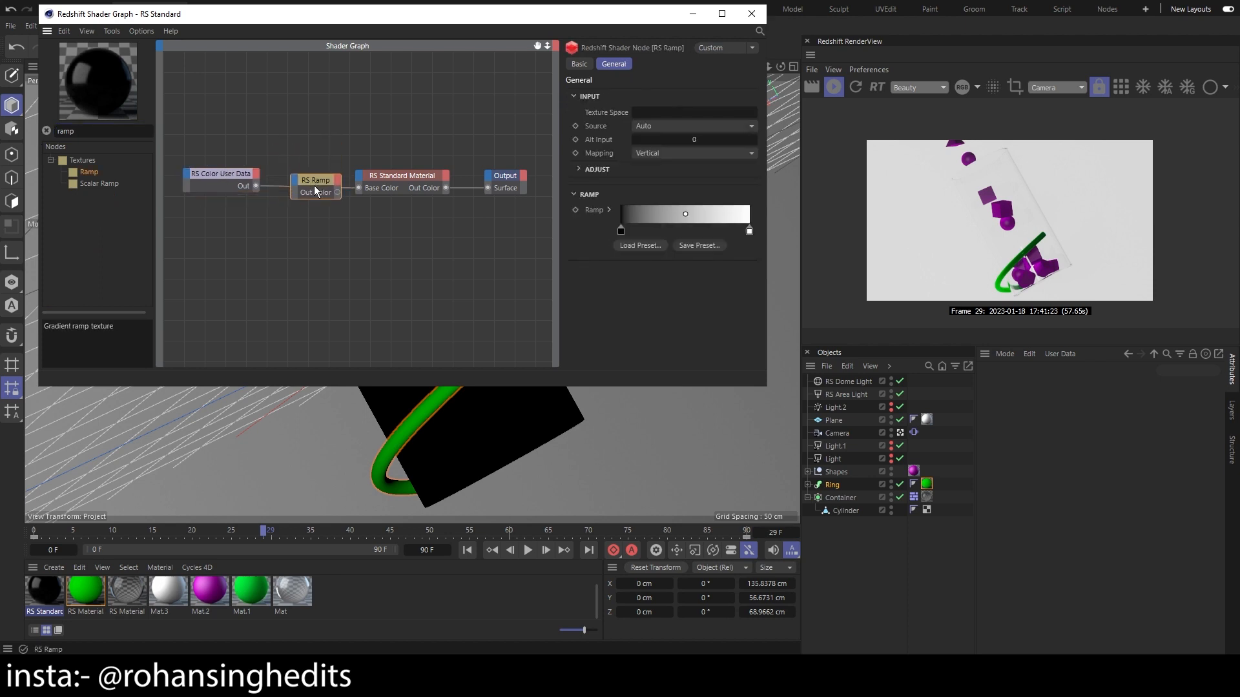
Wire the RS Color User Data output into the RS Ramp's Input and the ramp's Out Color into the Base Color
left_click_drag(256, 186, 287, 179)
mouse_move(311, 189)
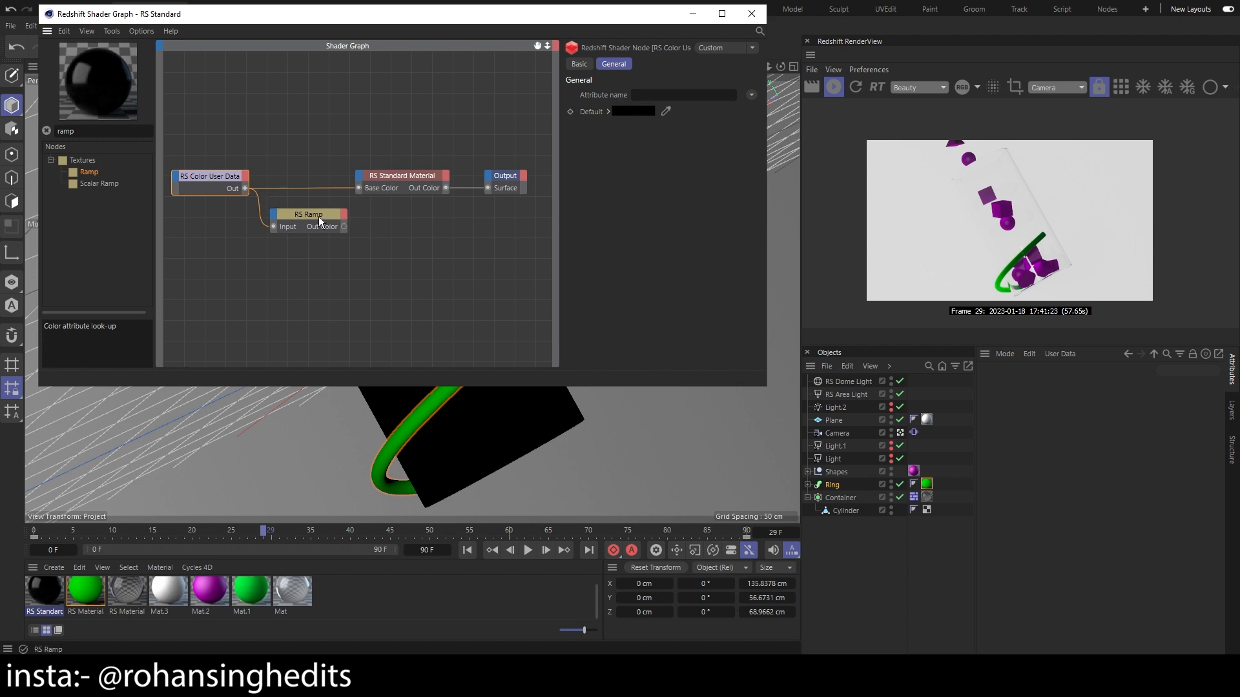
mouse_move(319, 215)
left_mouse_down()
mouse_move(306, 209)
mouse_move(415, 175)
mouse_move(318, 191)
left_mouse_up()
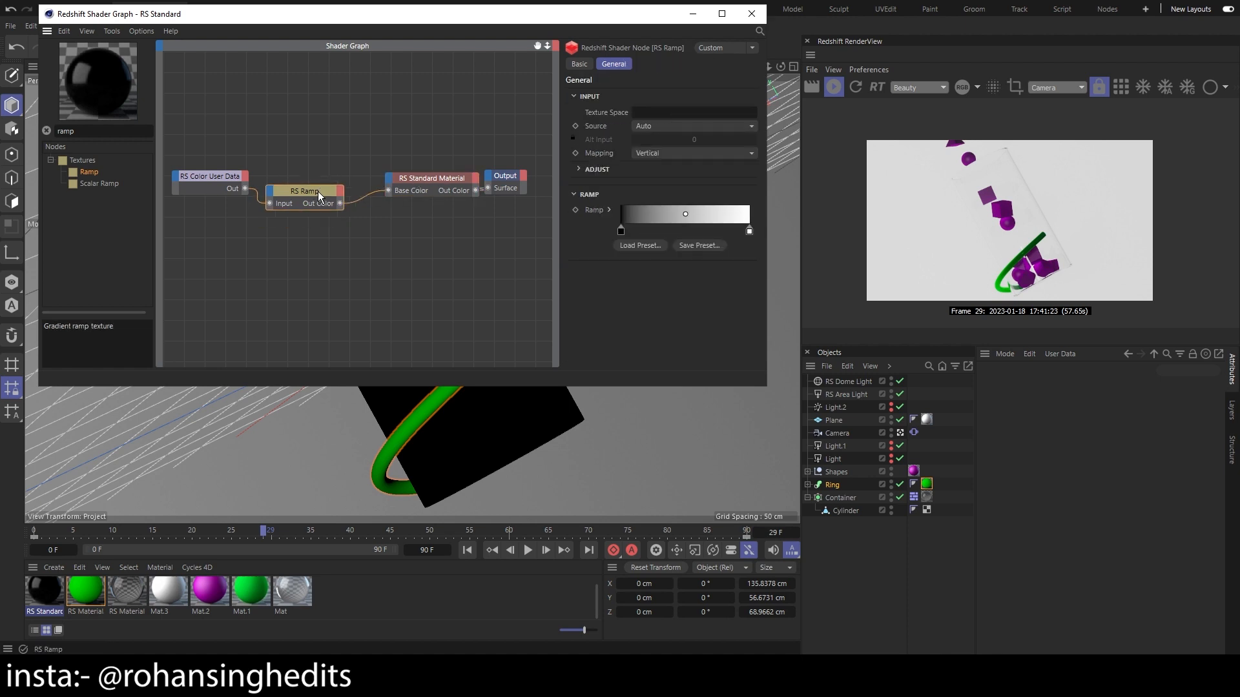
left_click(411, 181)
left_click_drag(417, 181, 393, 177)
Load the Pattern 1 gradient preset into the RS Ramp node
left_click(312, 191)
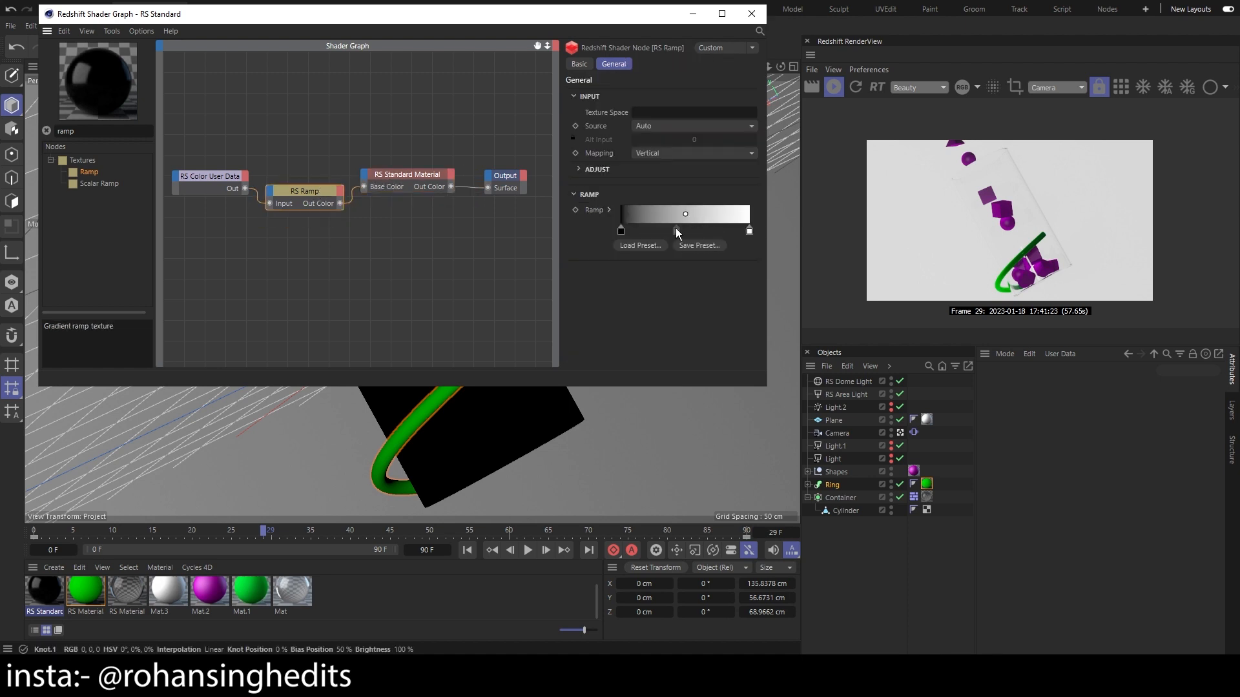
left_click(221, 185)
left_click(300, 192)
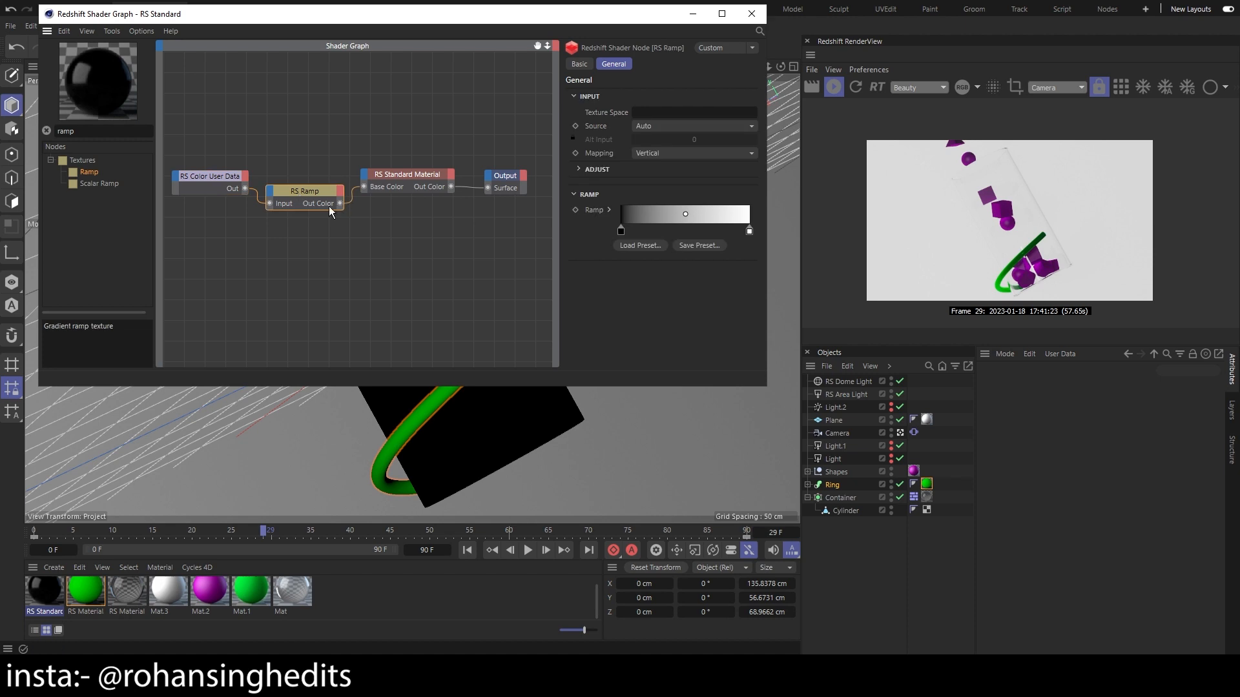
left_click(652, 250)
left_click_drag(718, 252, 452, 167)
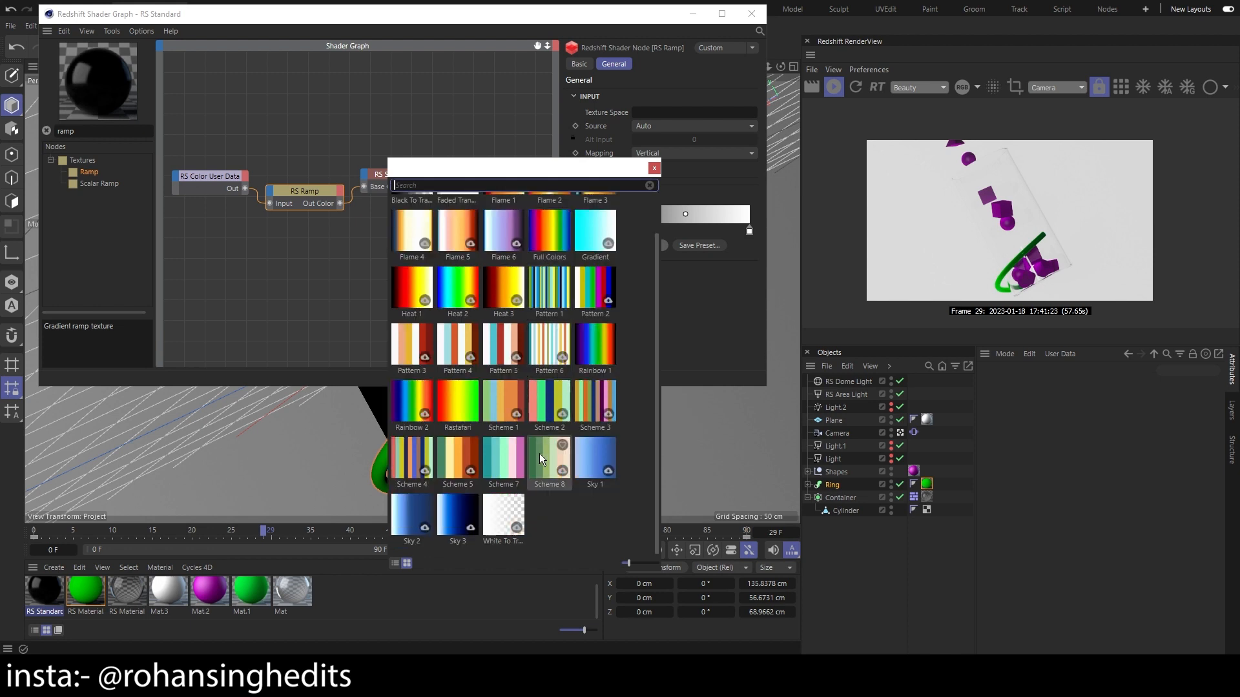
scroll(509, 387, "down", 1)
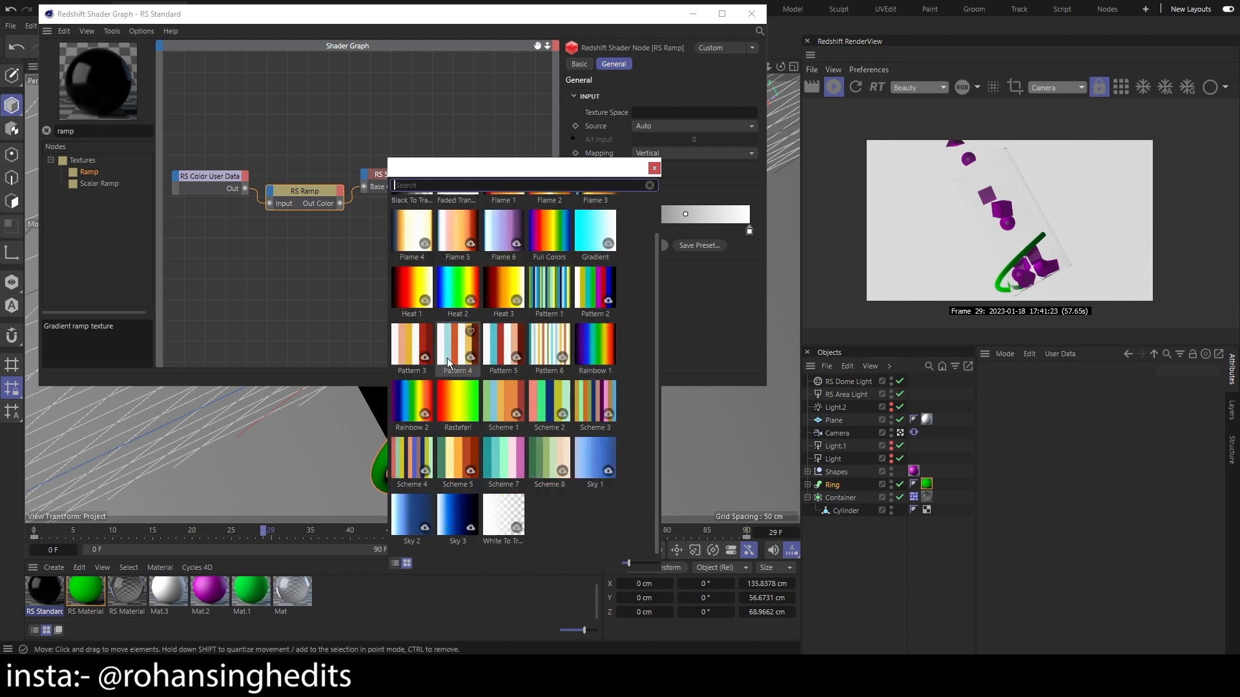
scroll(575, 394, "up", 1)
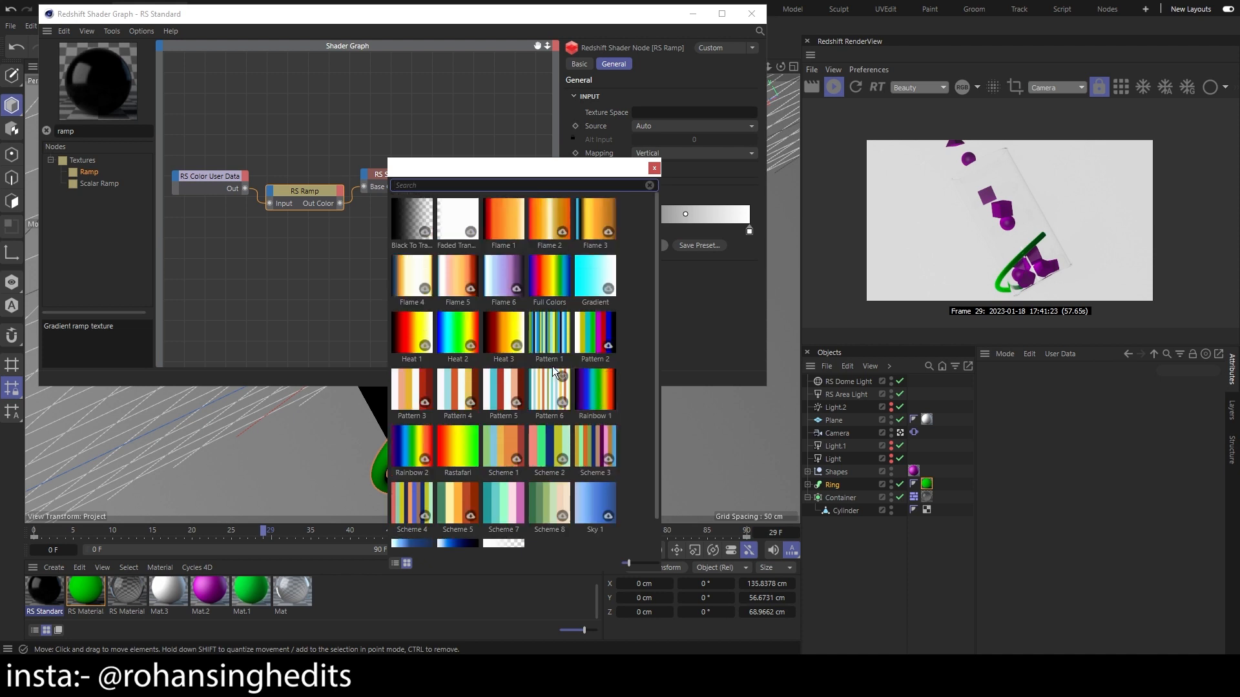
double_click(556, 331)
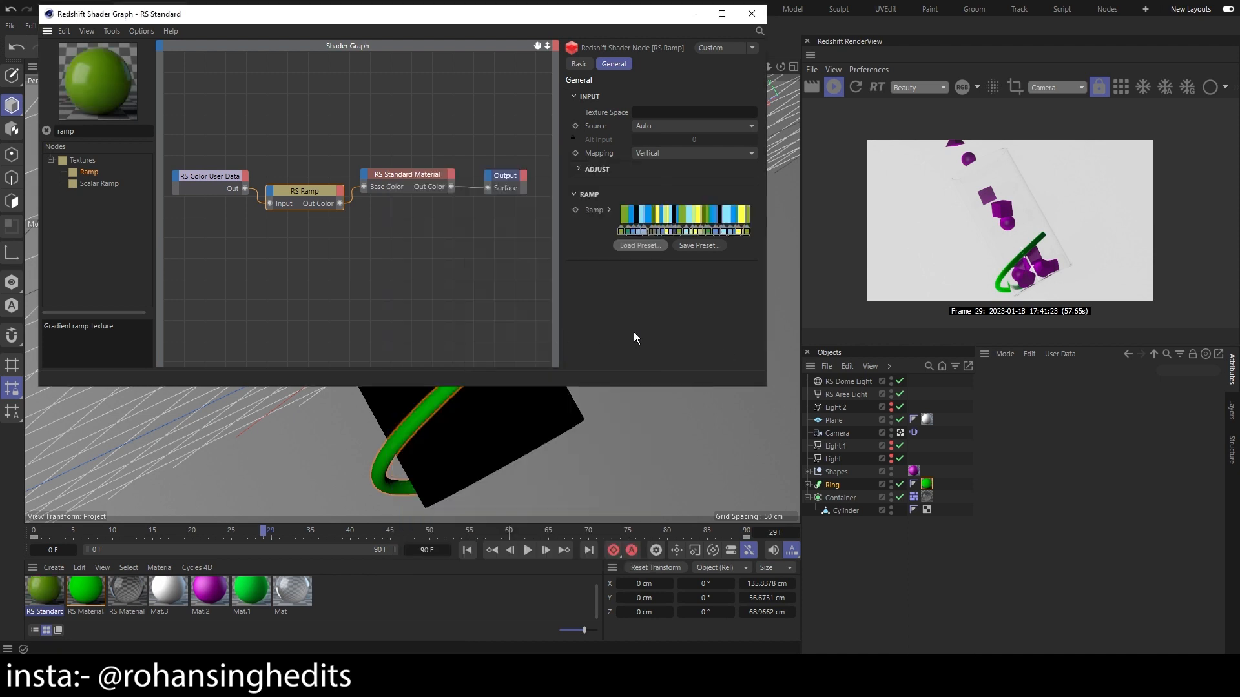
Set the RS Color User Data node's attribute name to the Geometry ID Color object attribute
left_click(207, 175)
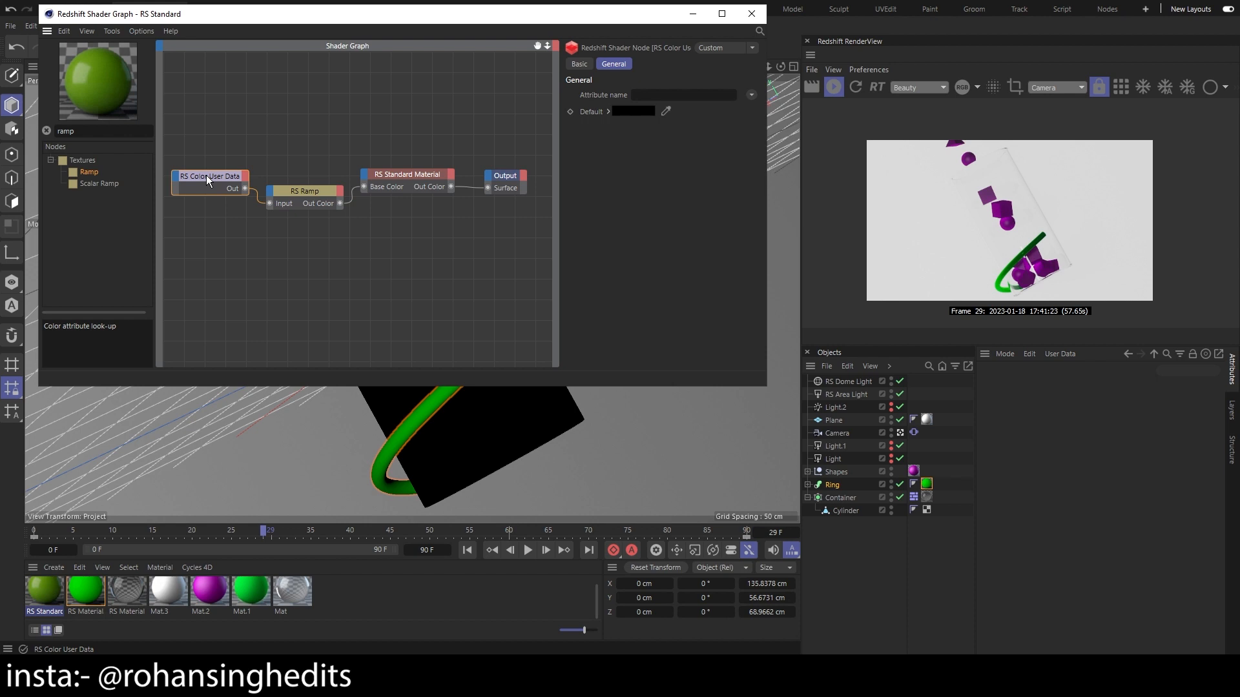
left_click(751, 94)
left_click(585, 183)
left_click(751, 95)
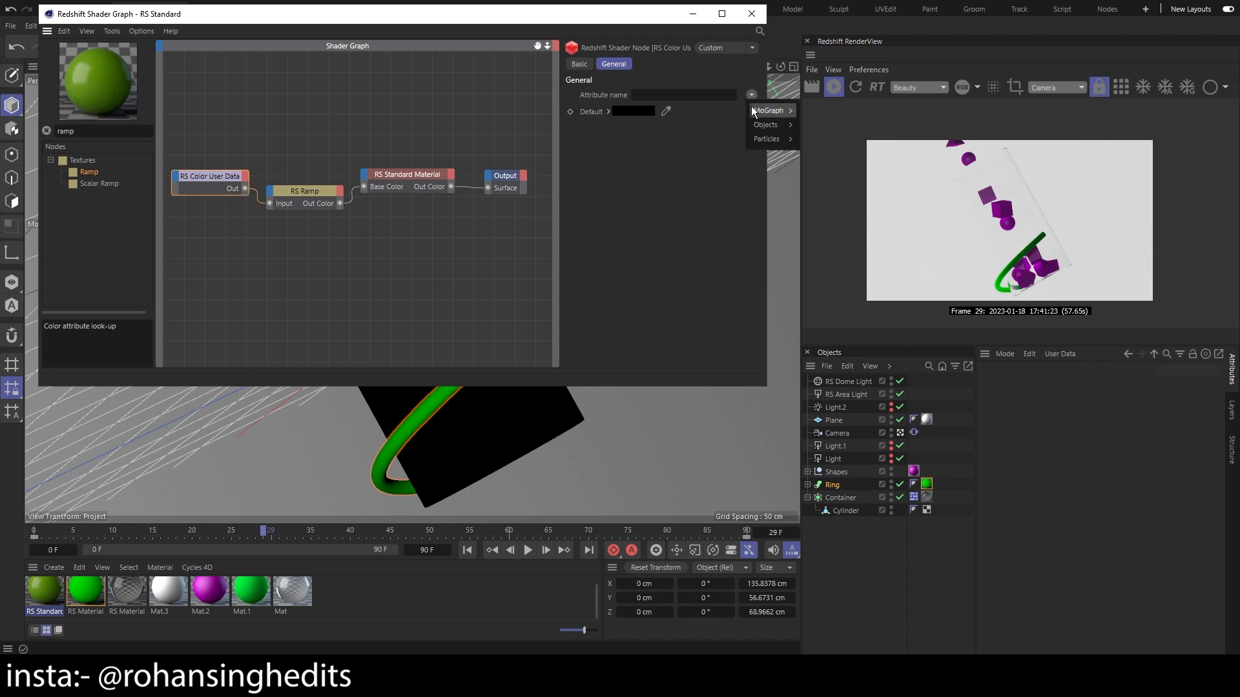
mouse_move(784, 123)
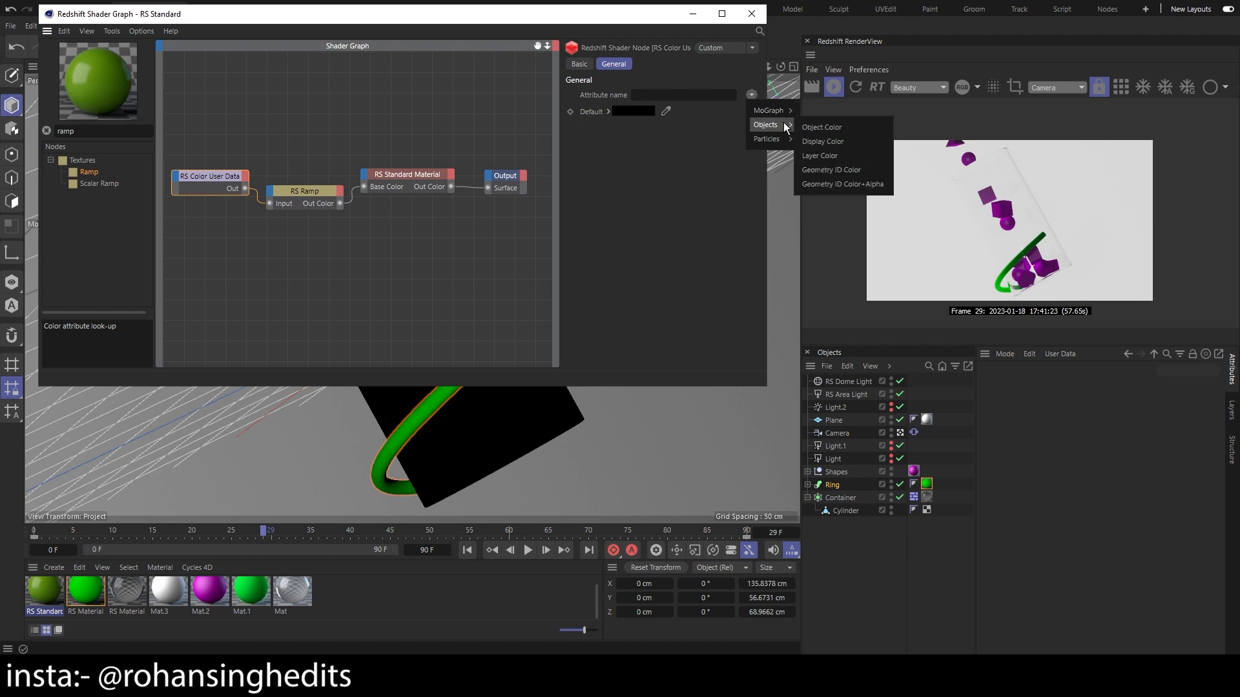
left_click(860, 170)
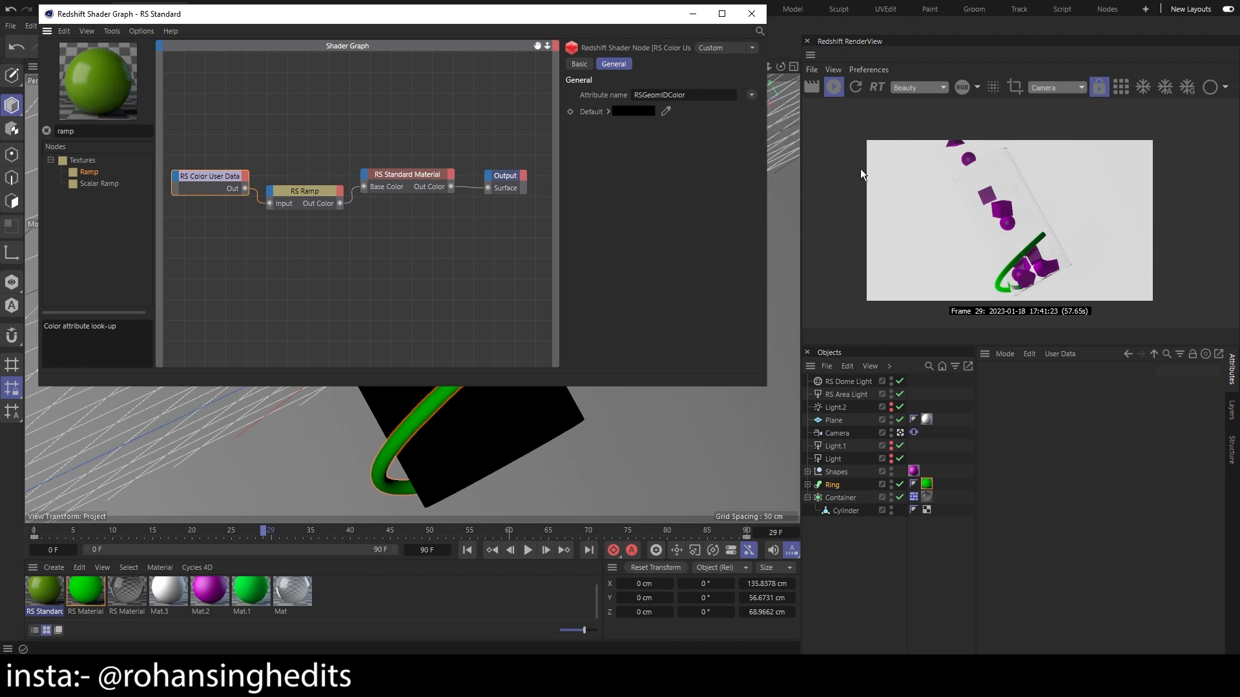
Apply the ramp-based RS Standard material to the Shapes object in place of its purple material
left_click(392, 240)
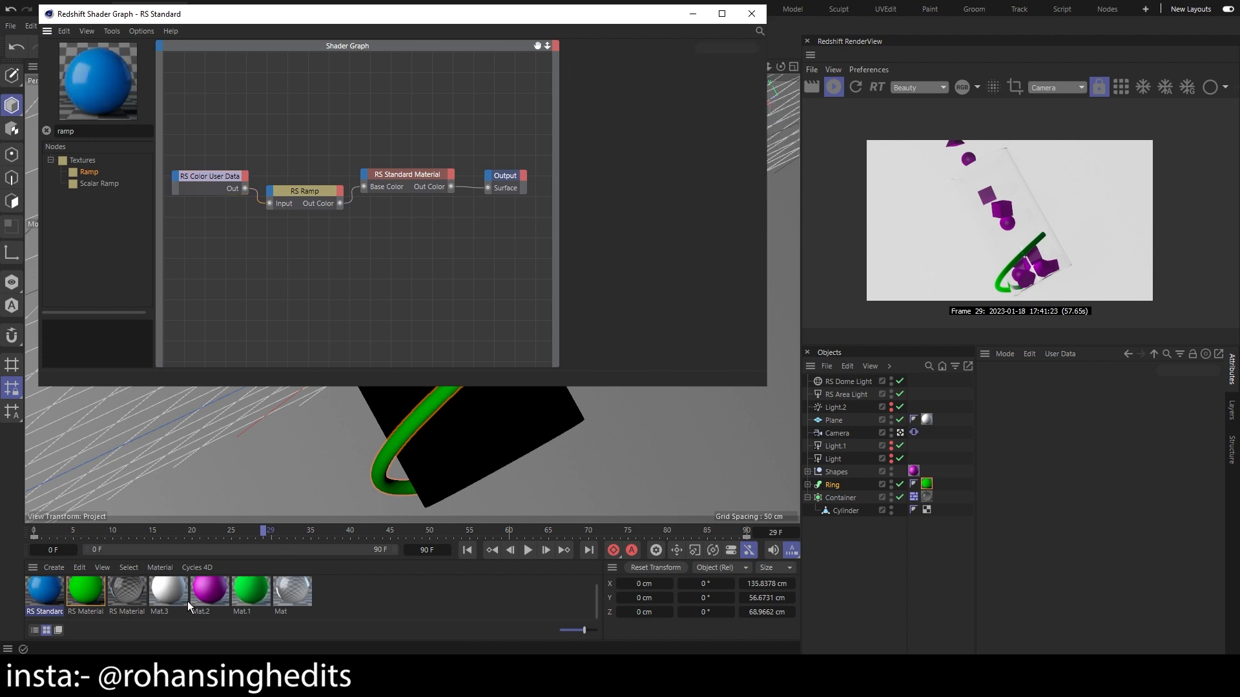
left_click(316, 193)
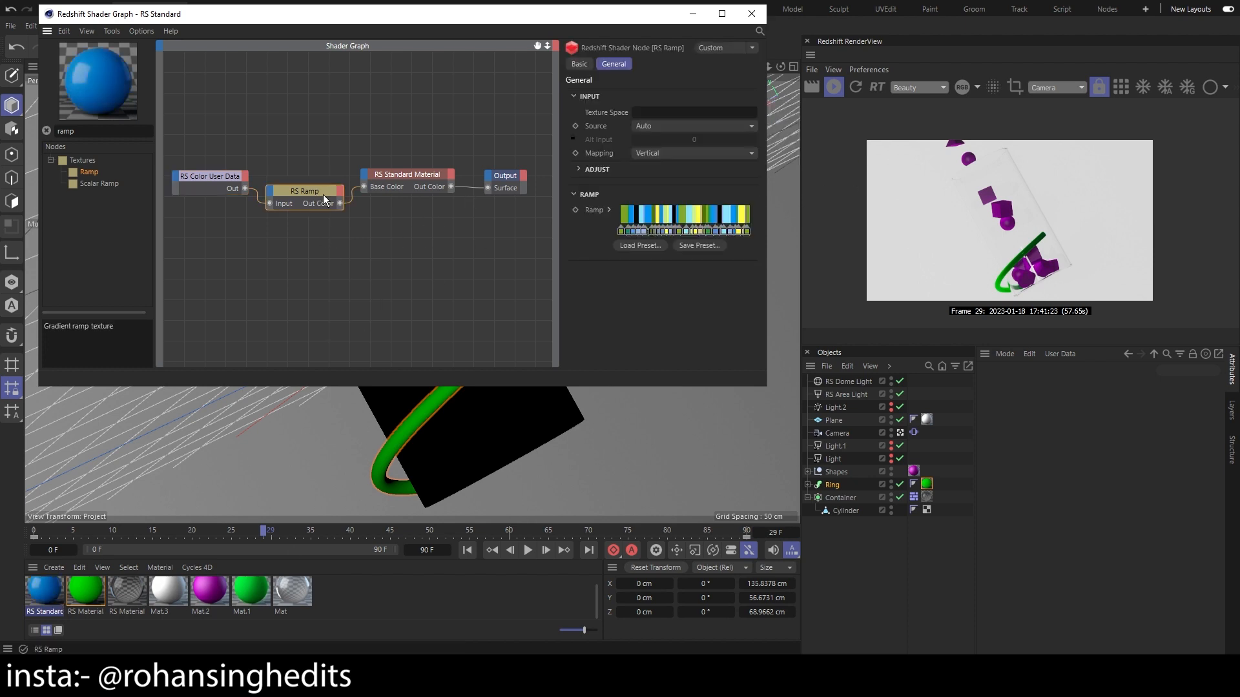
left_click(412, 175)
left_click(505, 181)
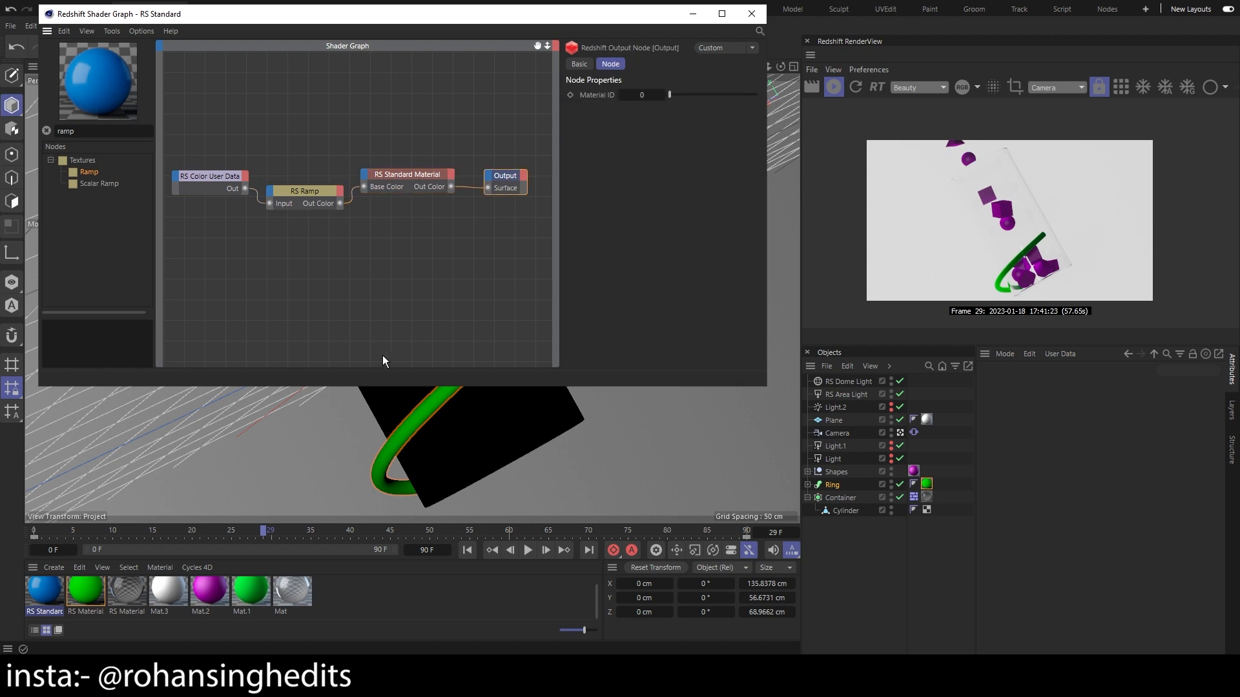
left_click(41, 595)
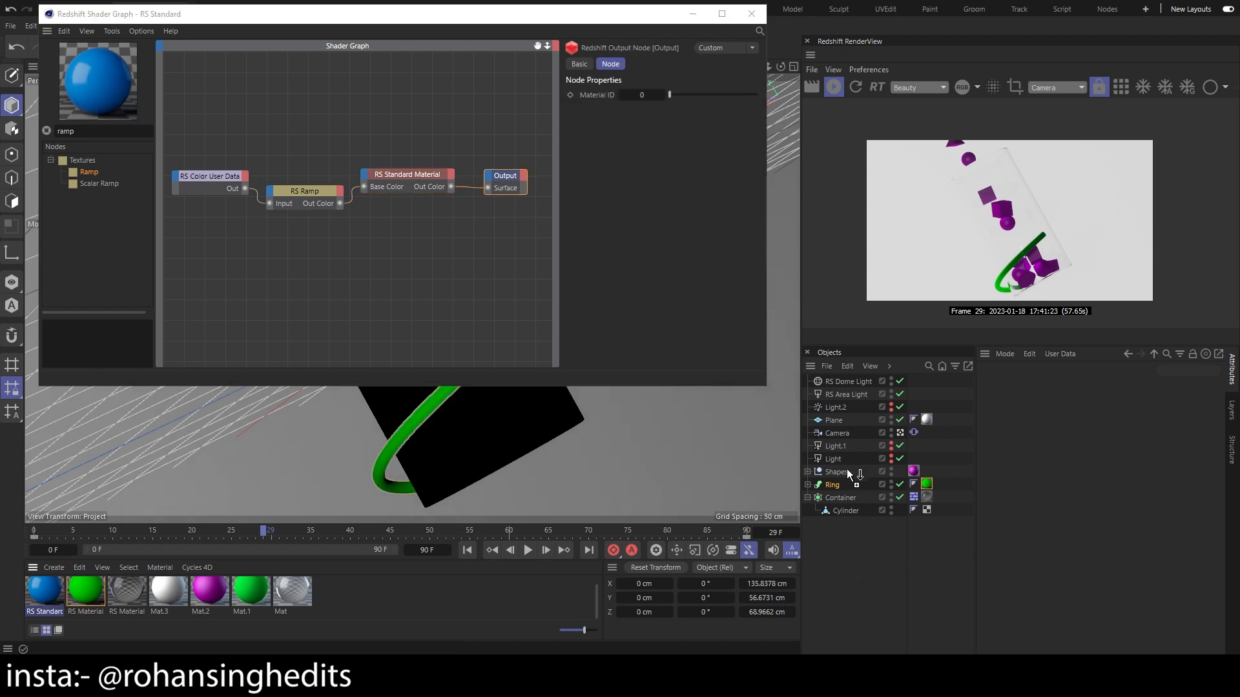
left_click_drag(847, 469, 913, 471)
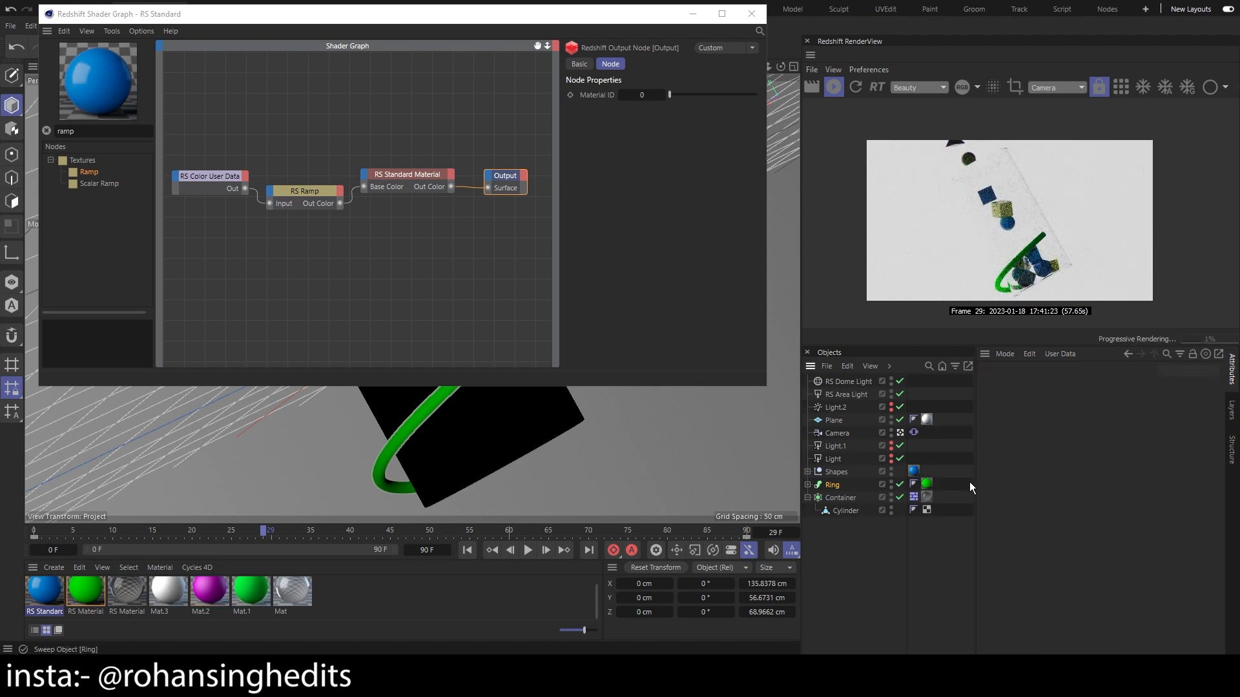
Examine the recoloured shapes inside the container up close in the Redshift render preview
scroll(1039, 219, "up", 2)
scroll(1012, 231, "down", 2)
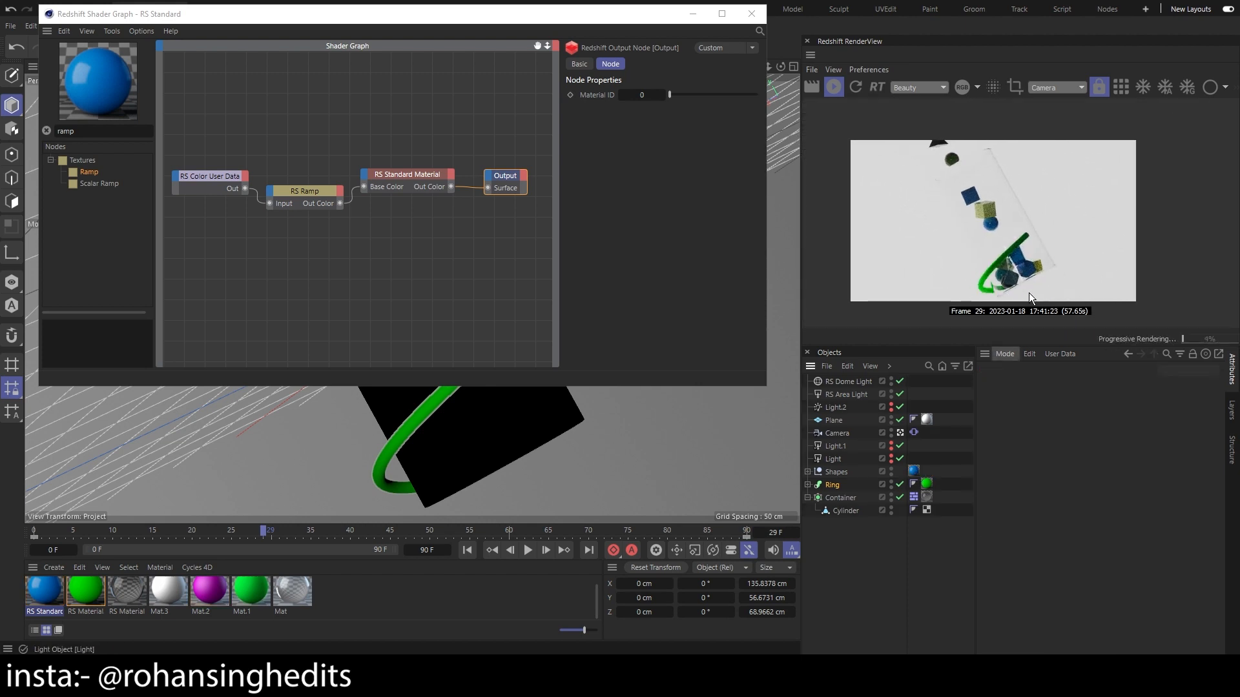
scroll(1029, 293, "up", 2)
scroll(995, 283, "down", 2)
scroll(1003, 291, "up", 2)
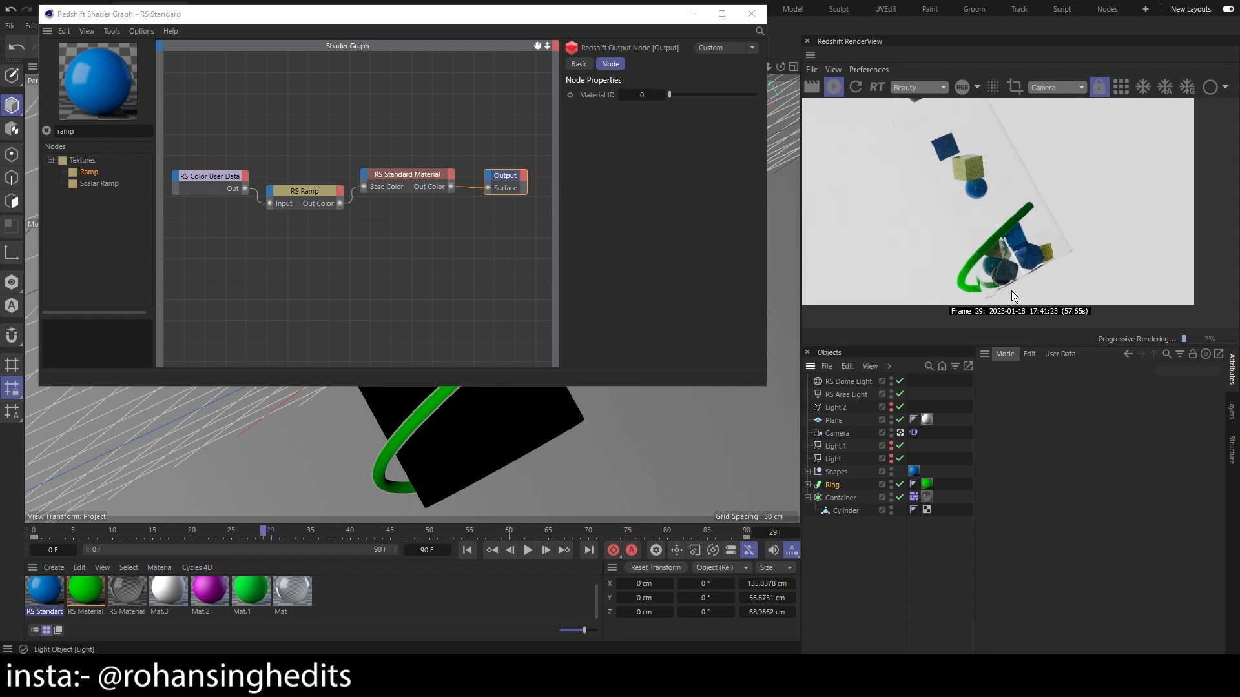
scroll(1014, 288, "up", 2)
scroll(1006, 277, "down", 3)
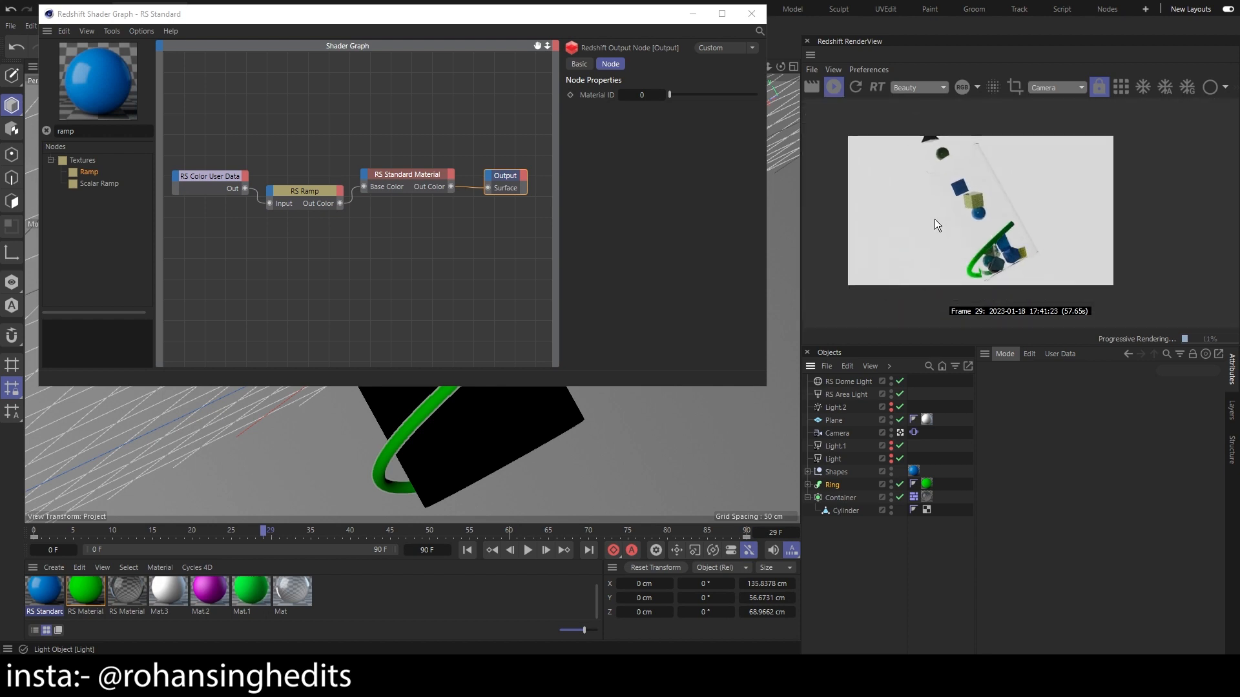
scroll(877, 192, "up", 3)
Browse the RS Ramp node's gradient presets without loading one, and close the shader graph
left_click(297, 191)
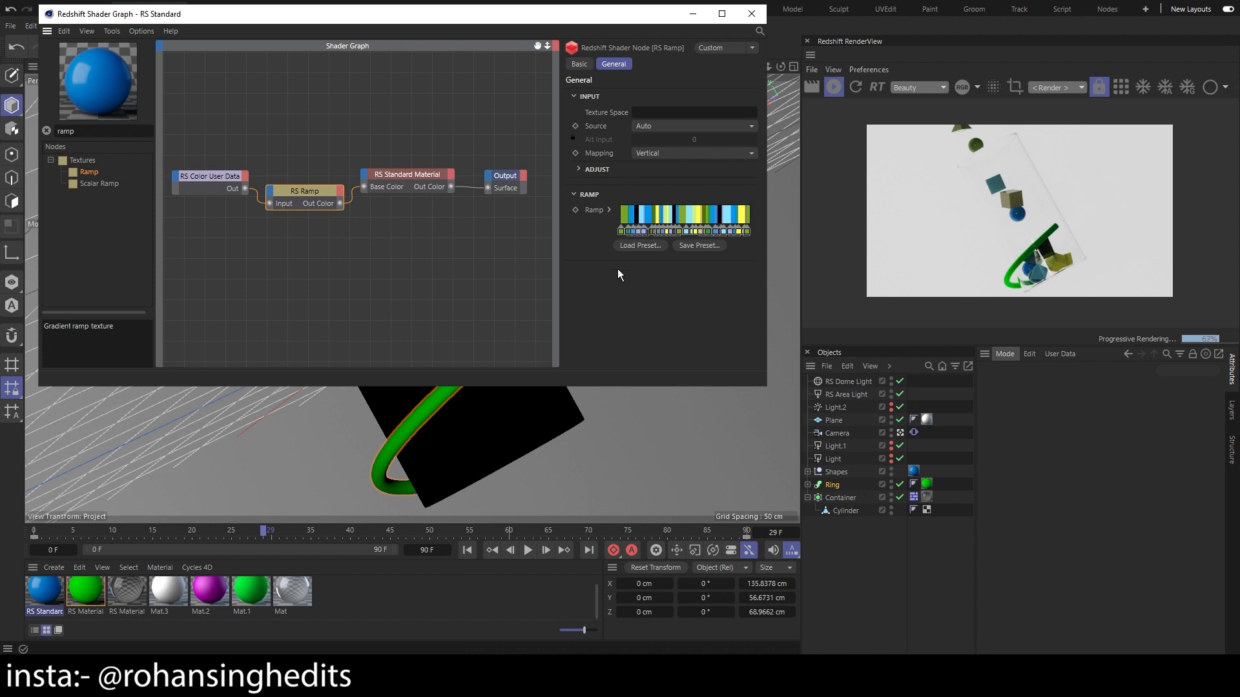
left_click(636, 245)
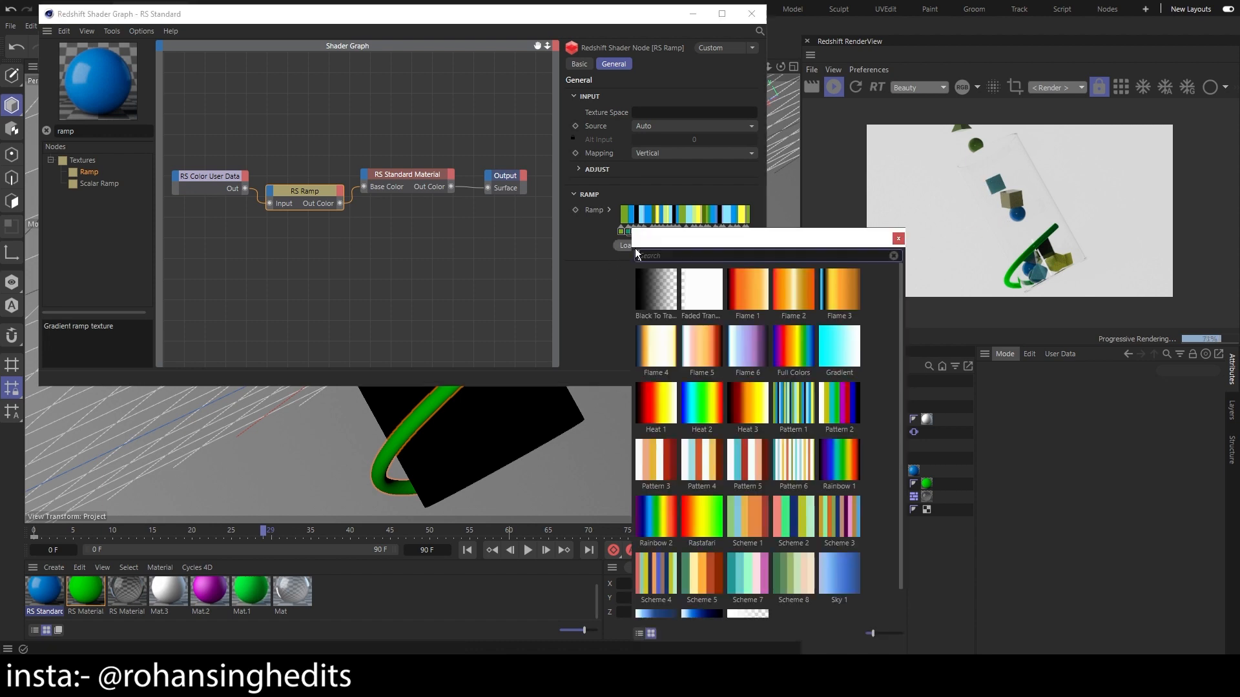
left_click_drag(723, 230, 470, 154)
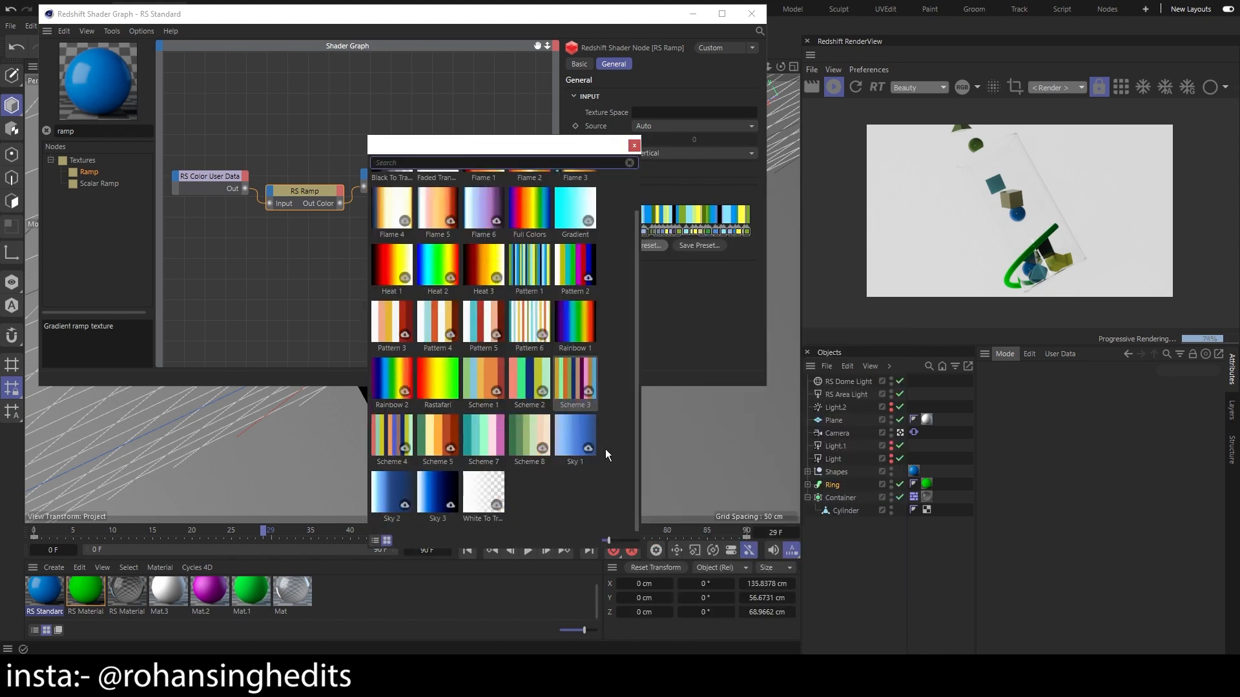
left_click(711, 309)
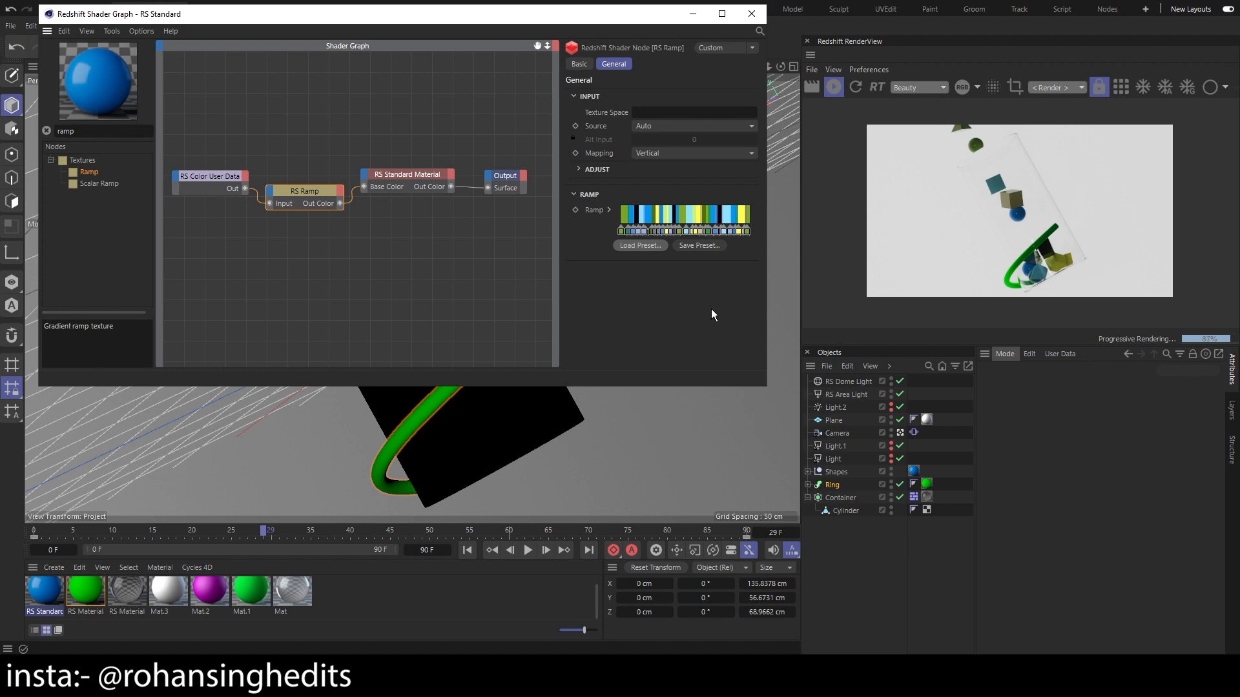
left_click(751, 13)
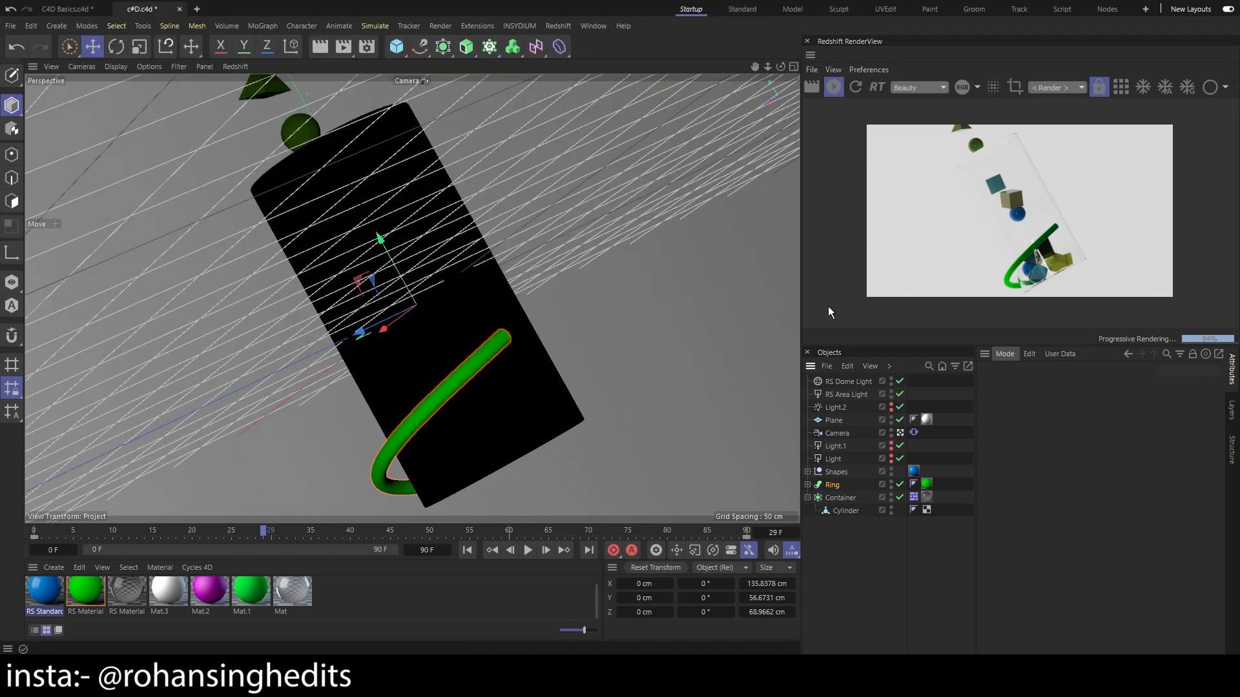
Delete the Mat.3 material tag from the Plane and create a new Redshift Standard material
left_click(926, 419)
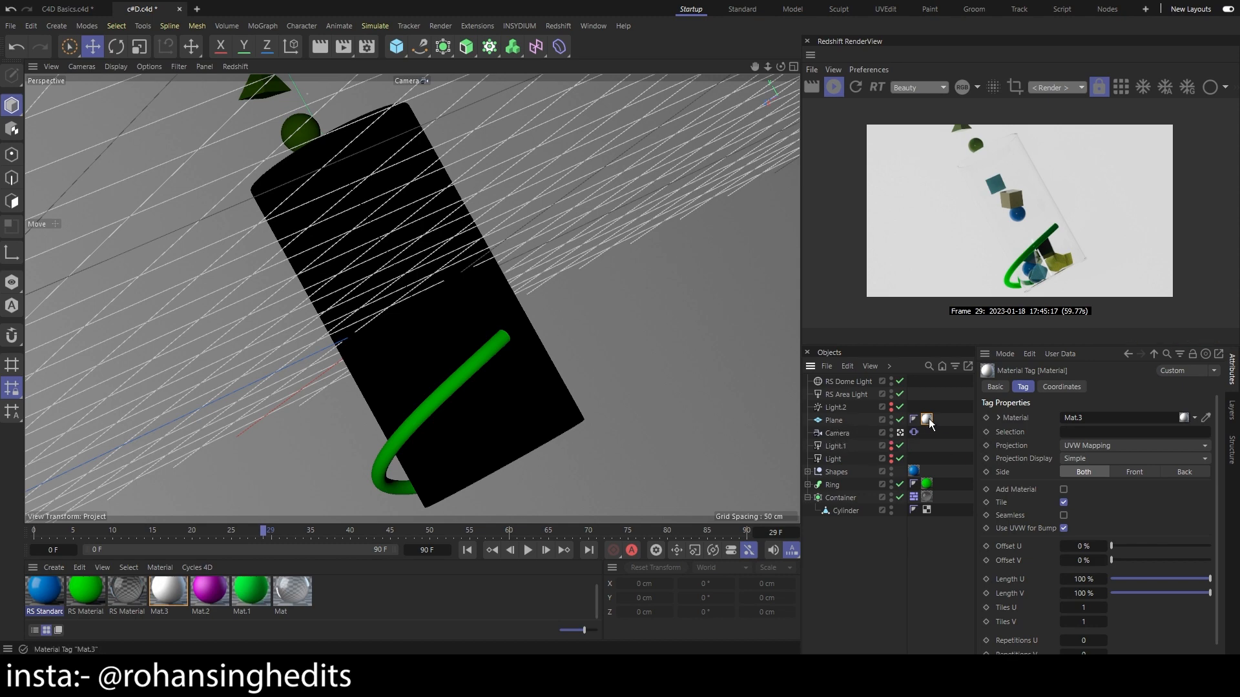
key("Delete")
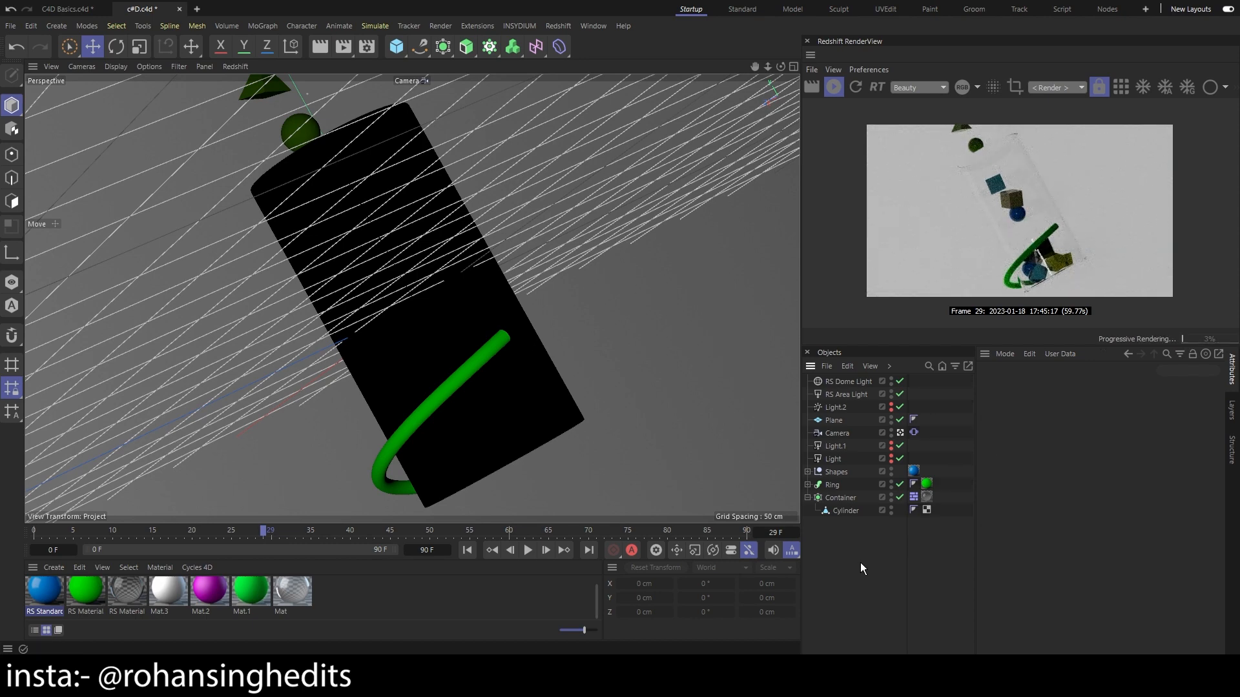
left_click(46, 567)
left_click(52, 567)
mouse_move(109, 501)
mouse_move(206, 504)
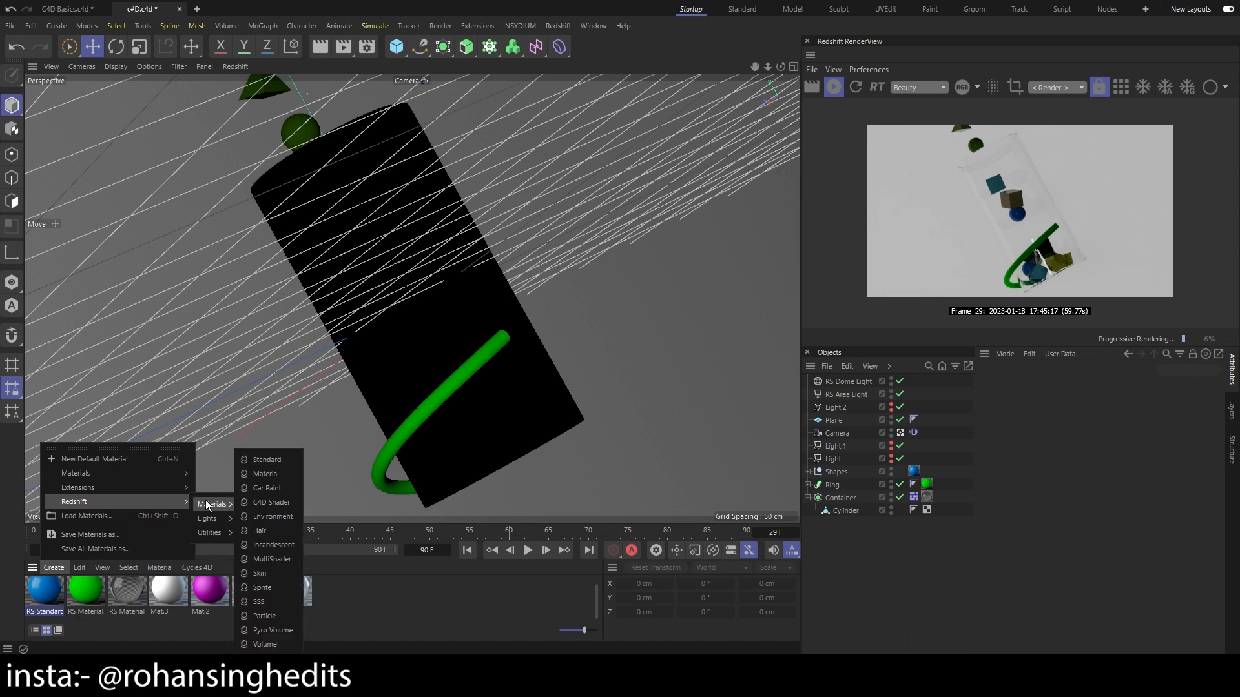
left_click(271, 459)
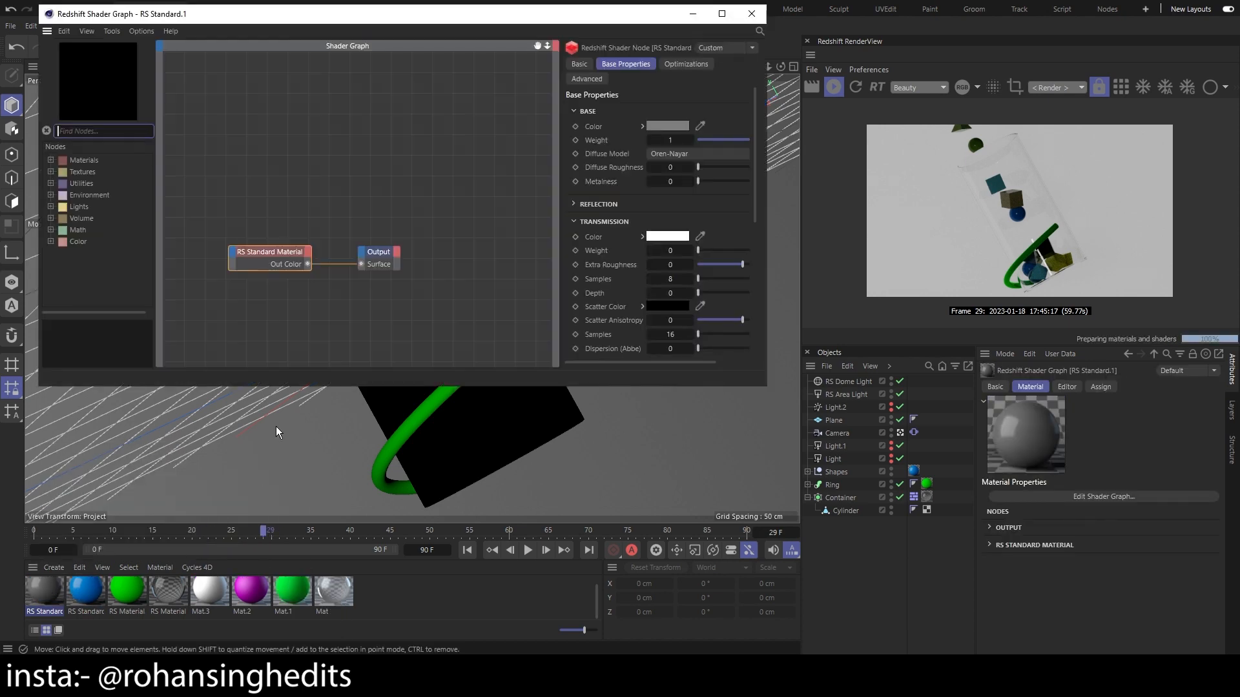
Set the new Standard material's base color to white and assign it to the Plane
left_click(669, 126)
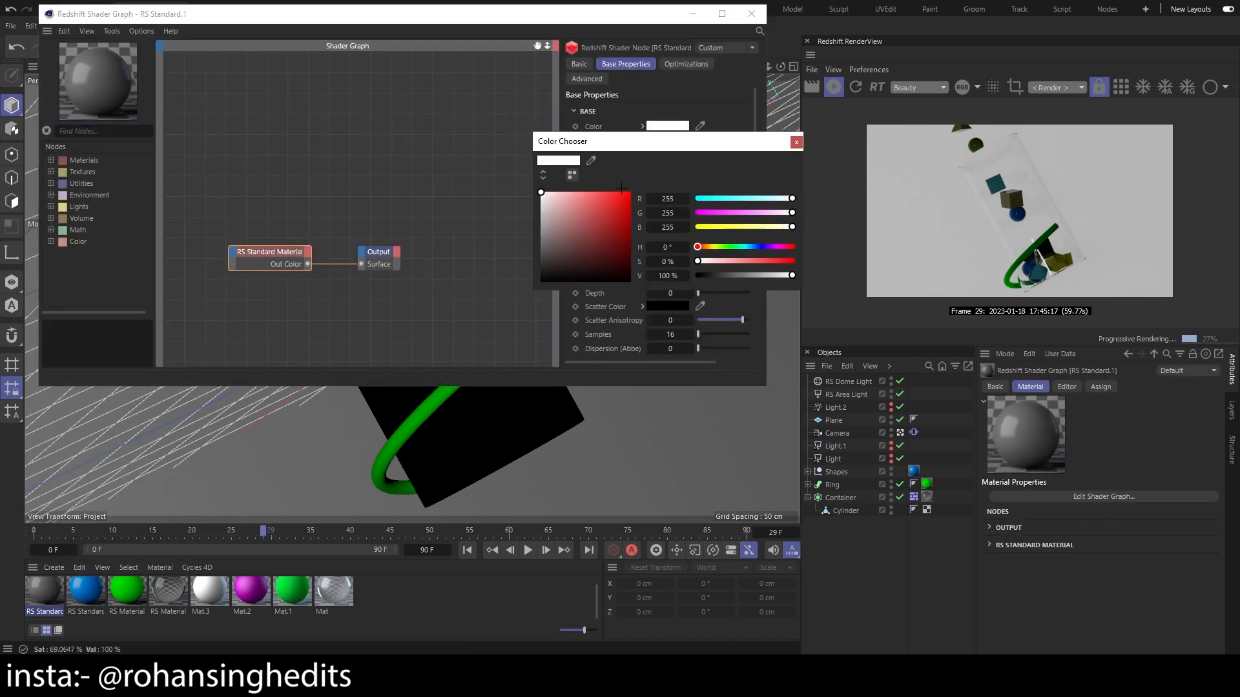
left_click(796, 142)
left_click(752, 14)
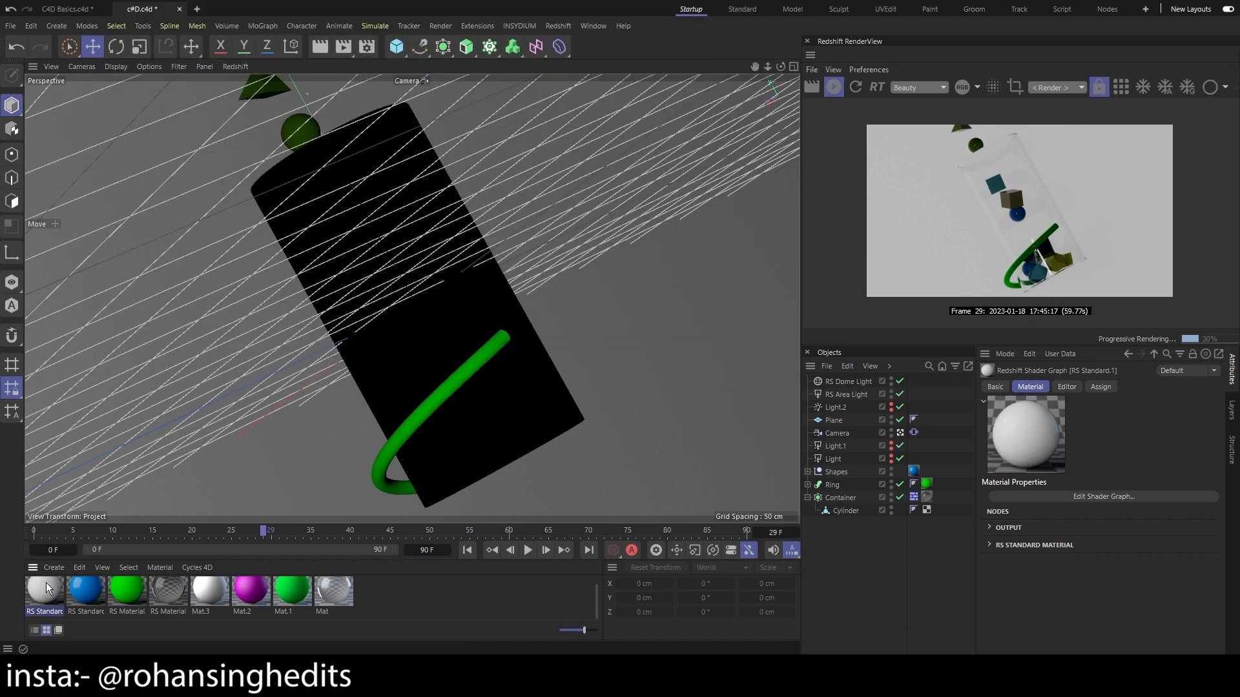
left_click_drag(47, 587, 866, 421)
left_click(885, 567)
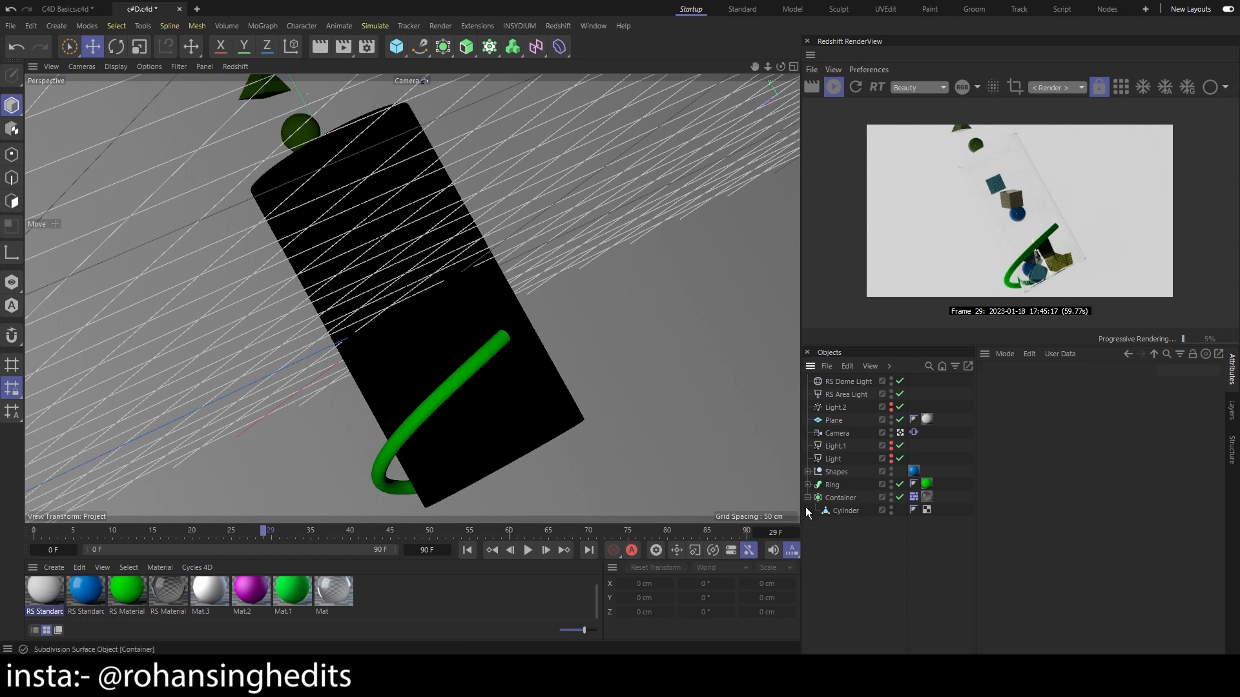
Go to frame 61 and compare the scene with the finished version in the C4D Basics.c4d project
left_click_drag(240, 539, 517, 533)
left_click(927, 497)
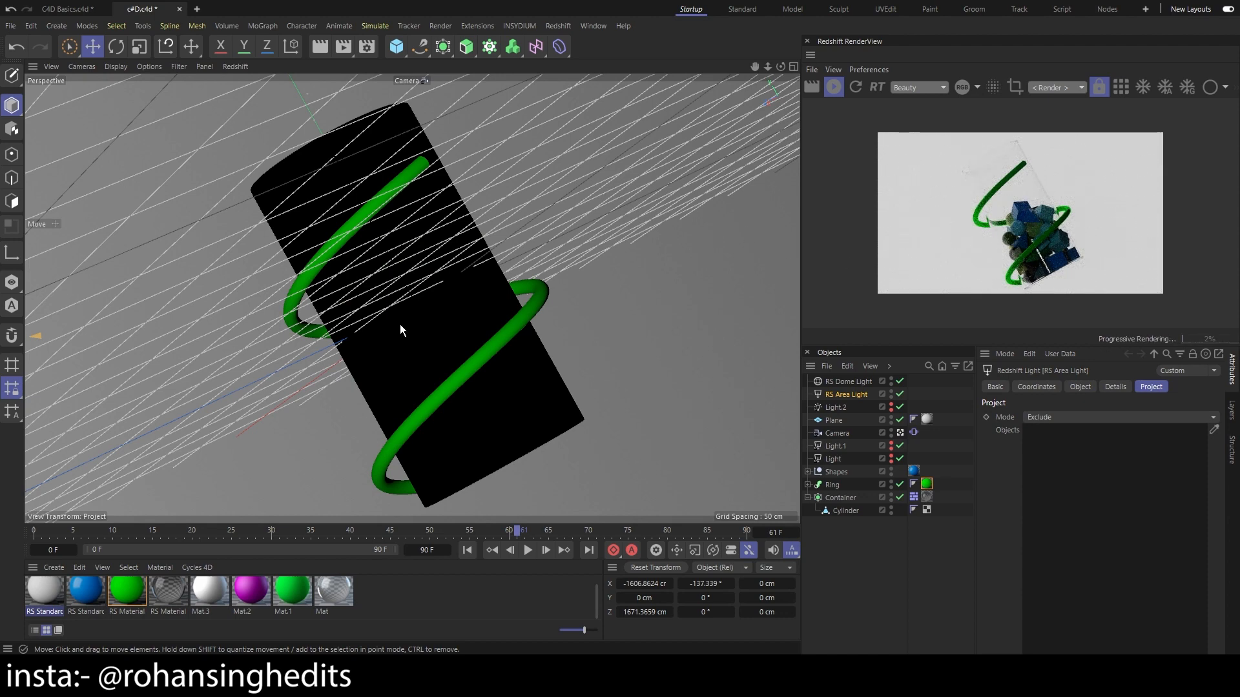
left_click(127, 591)
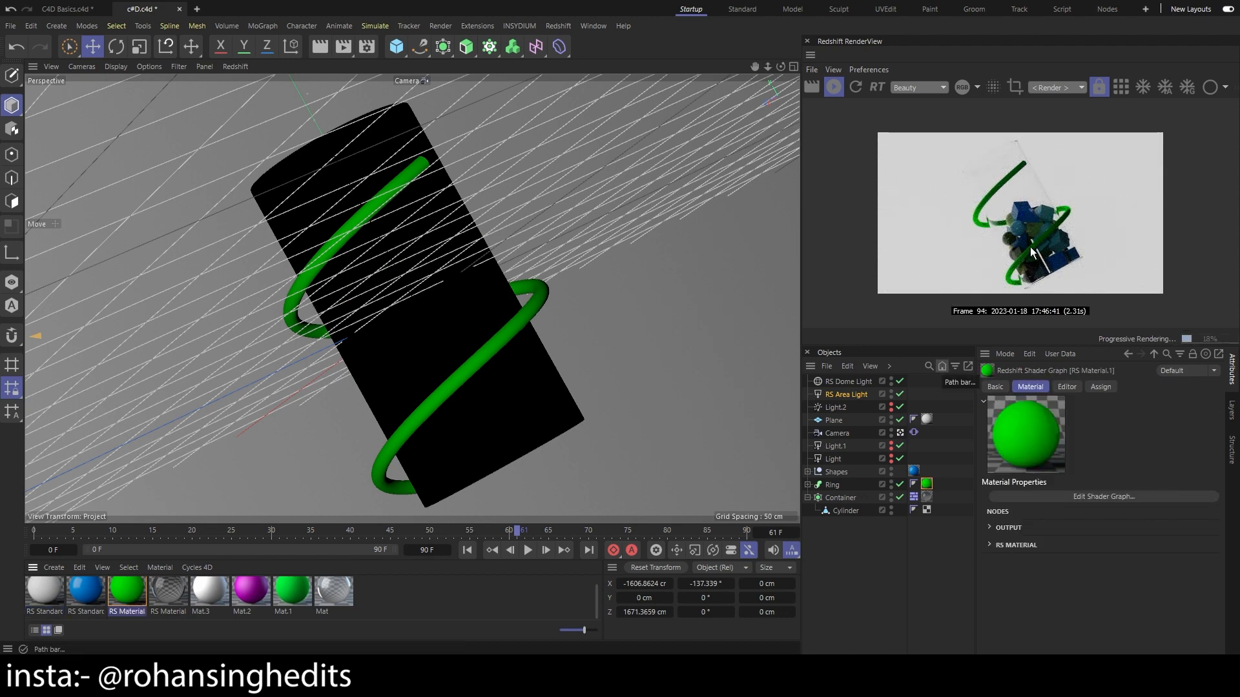
left_click(75, 9)
left_click(157, 11)
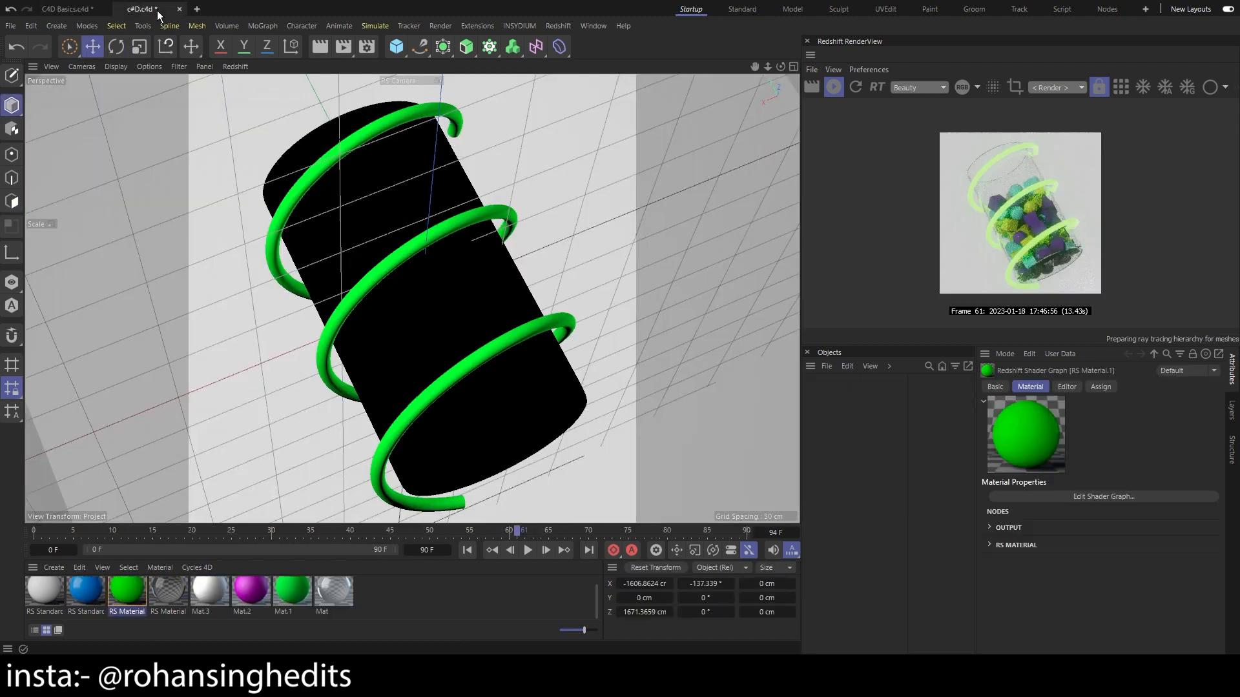
Delete the green RS Material and remove its leftover material tag from the Ring
left_click(130, 601)
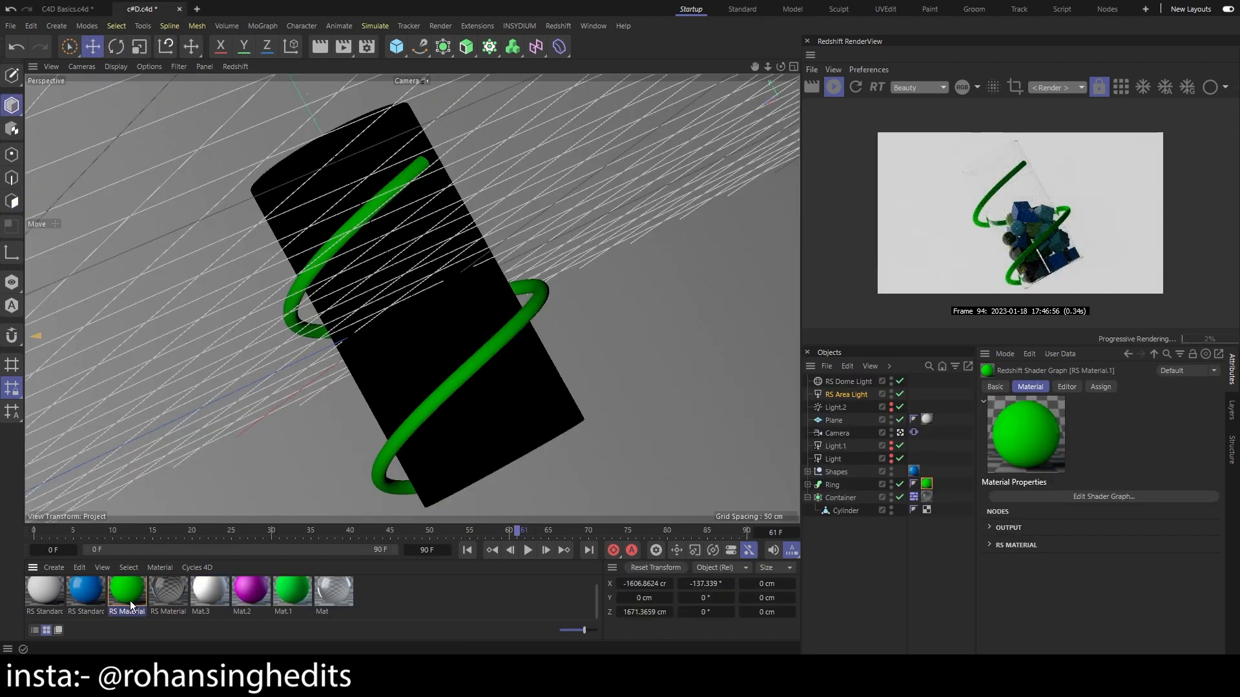
key("Delete")
left_click(53, 567)
mouse_move(80, 567)
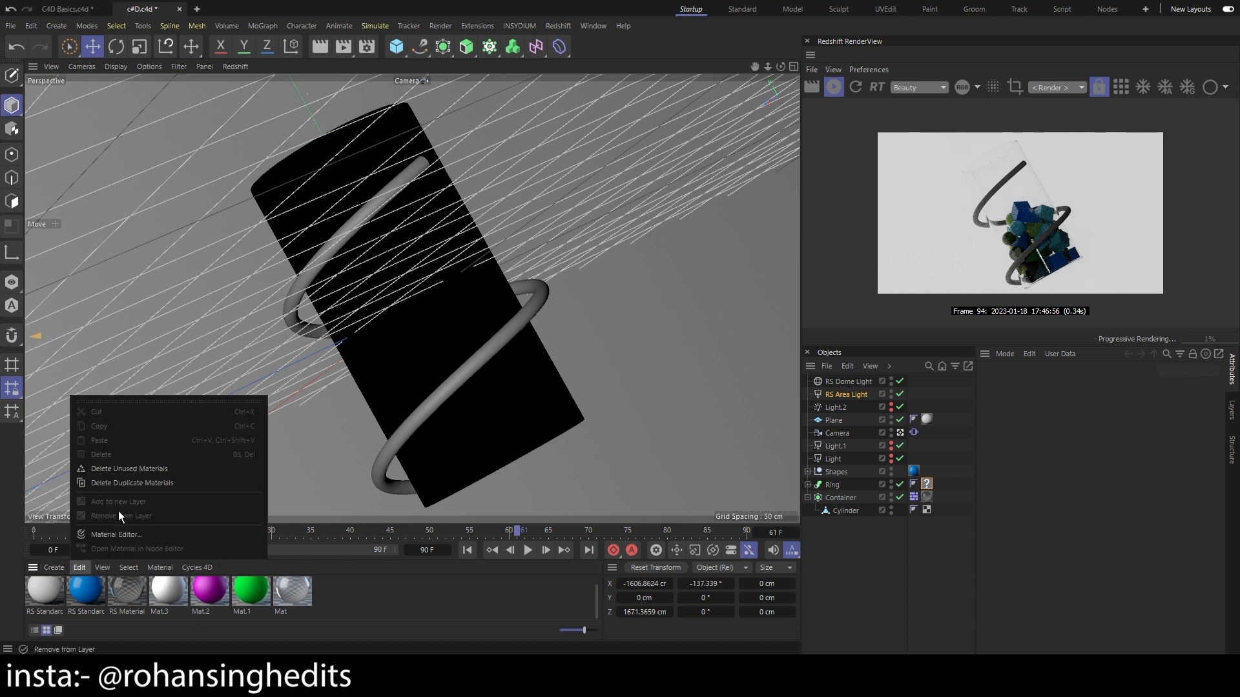
left_click(926, 484)
key("Delete")
scroll(324, 583, "up", 1)
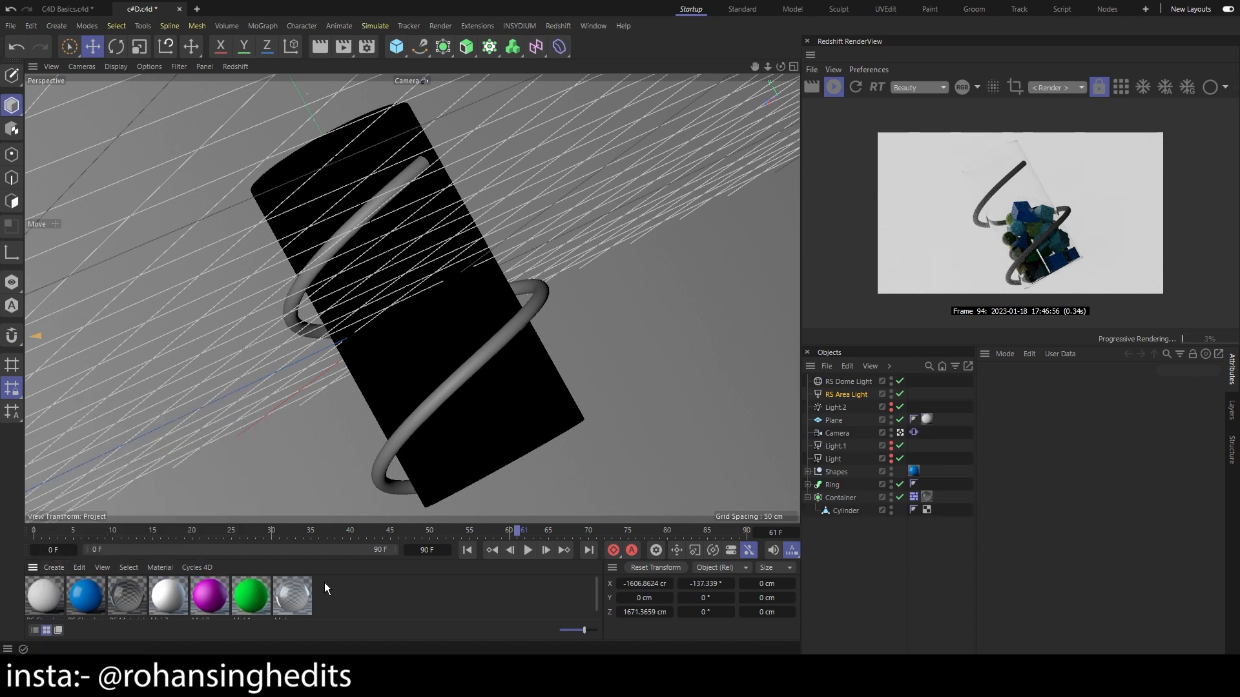
Create another Redshift Standard material and open it in the shader graph
left_click(53, 568)
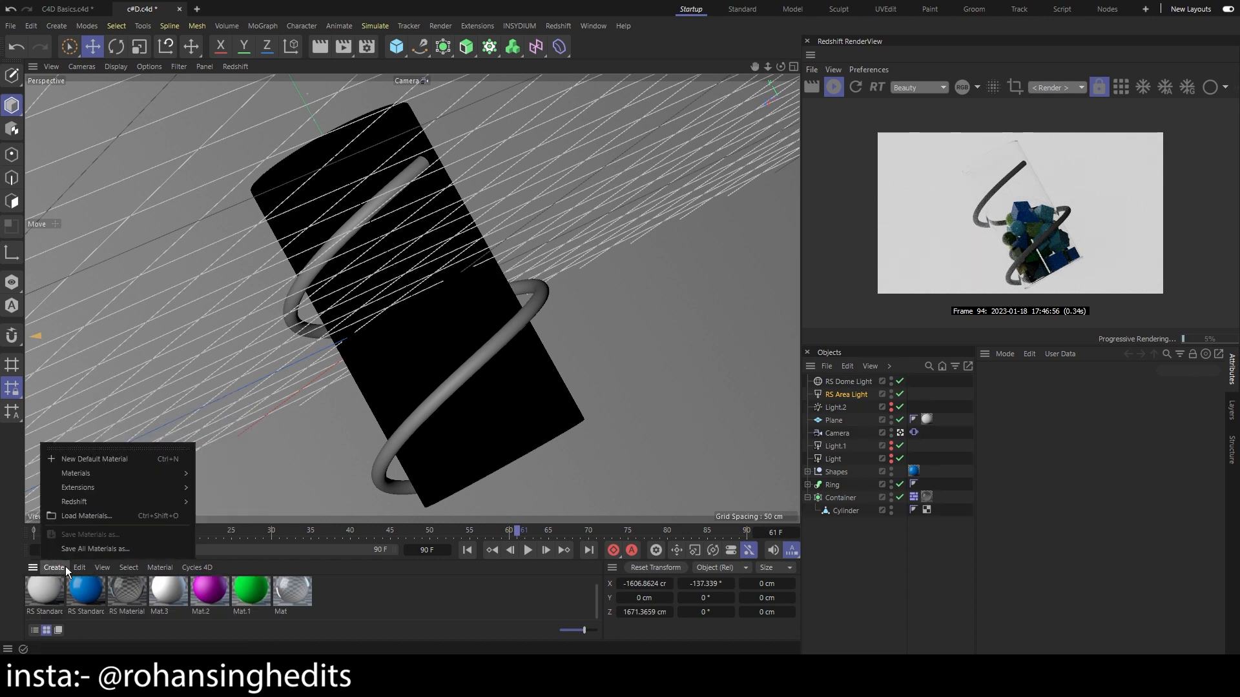
mouse_move(122, 501)
mouse_move(207, 504)
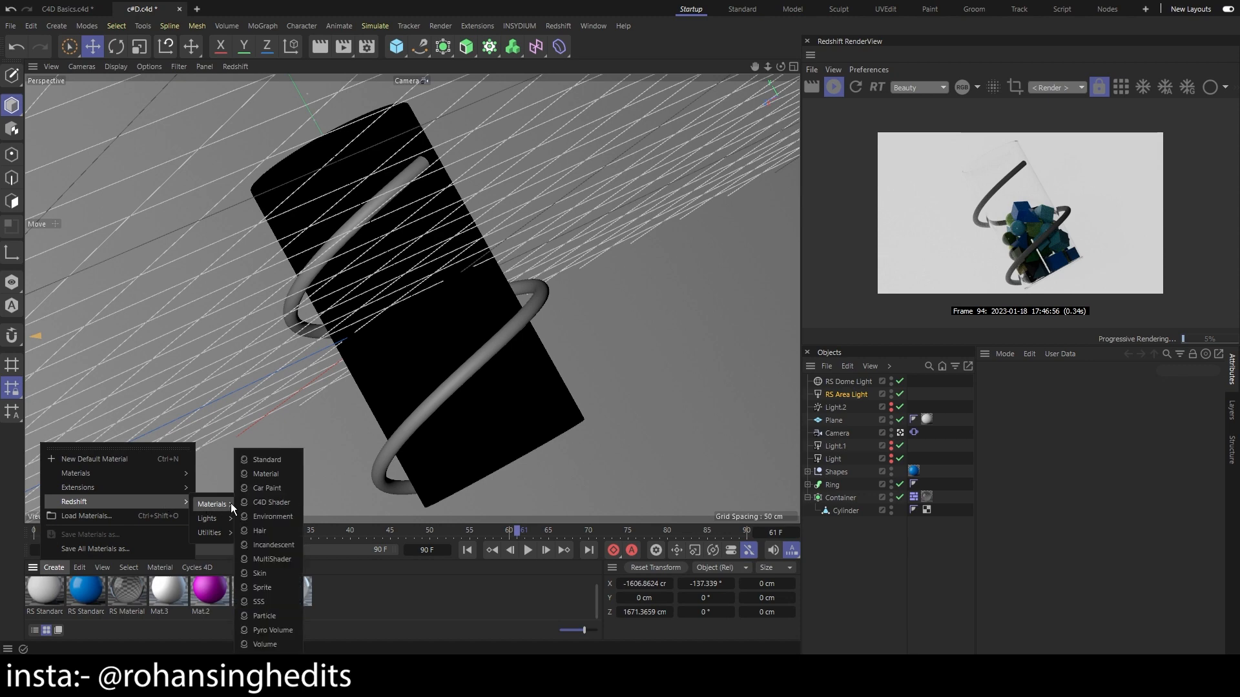
left_click(290, 460)
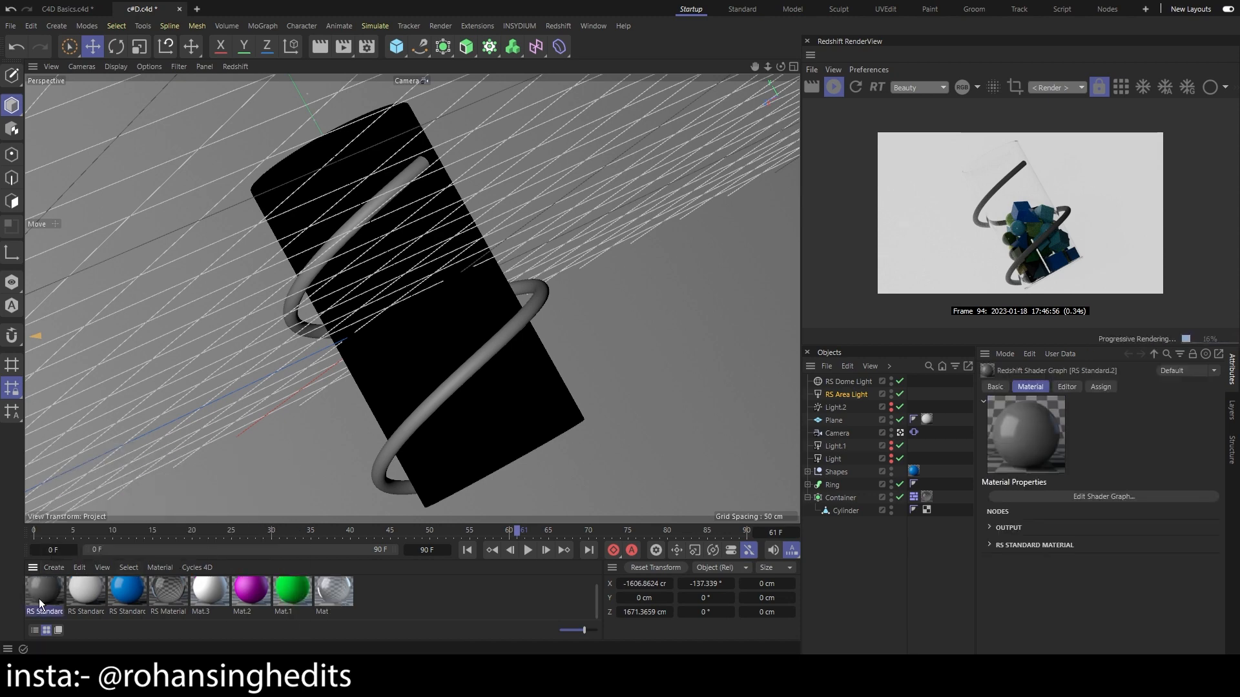
double_click(39, 599)
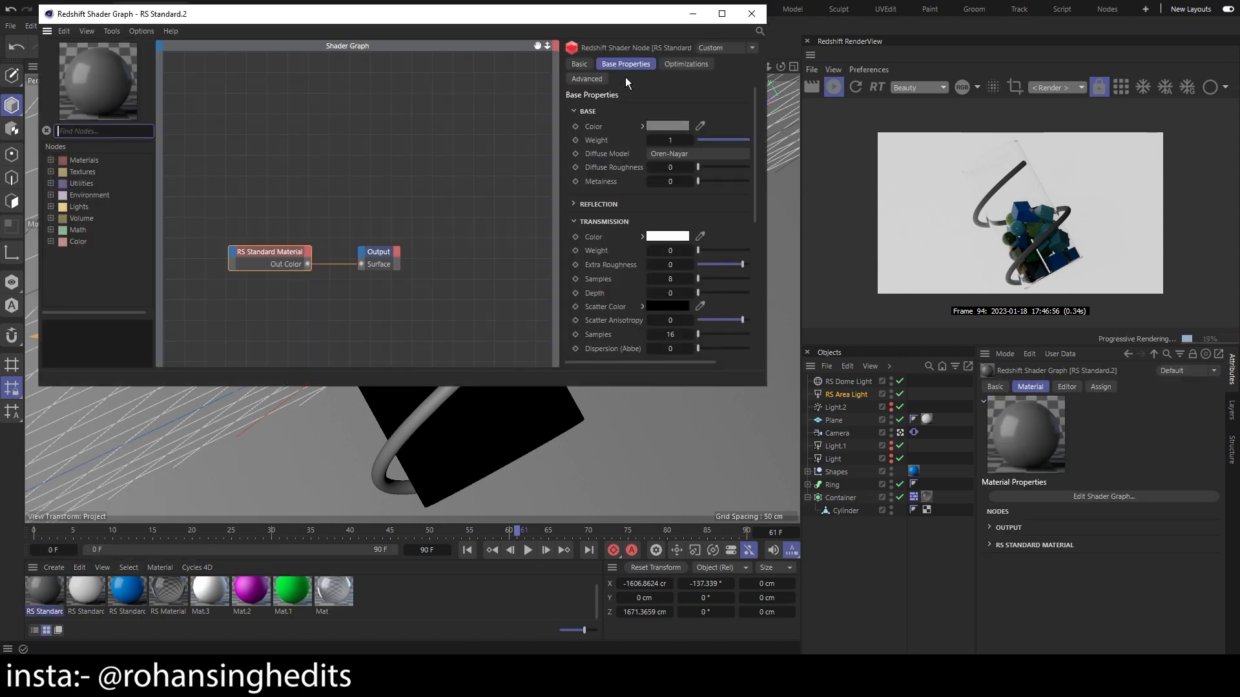
left_click_drag(606, 16, 644, 39)
Set the emission color of the new RS Standard Material to bright green
scroll(669, 271, "down", 5)
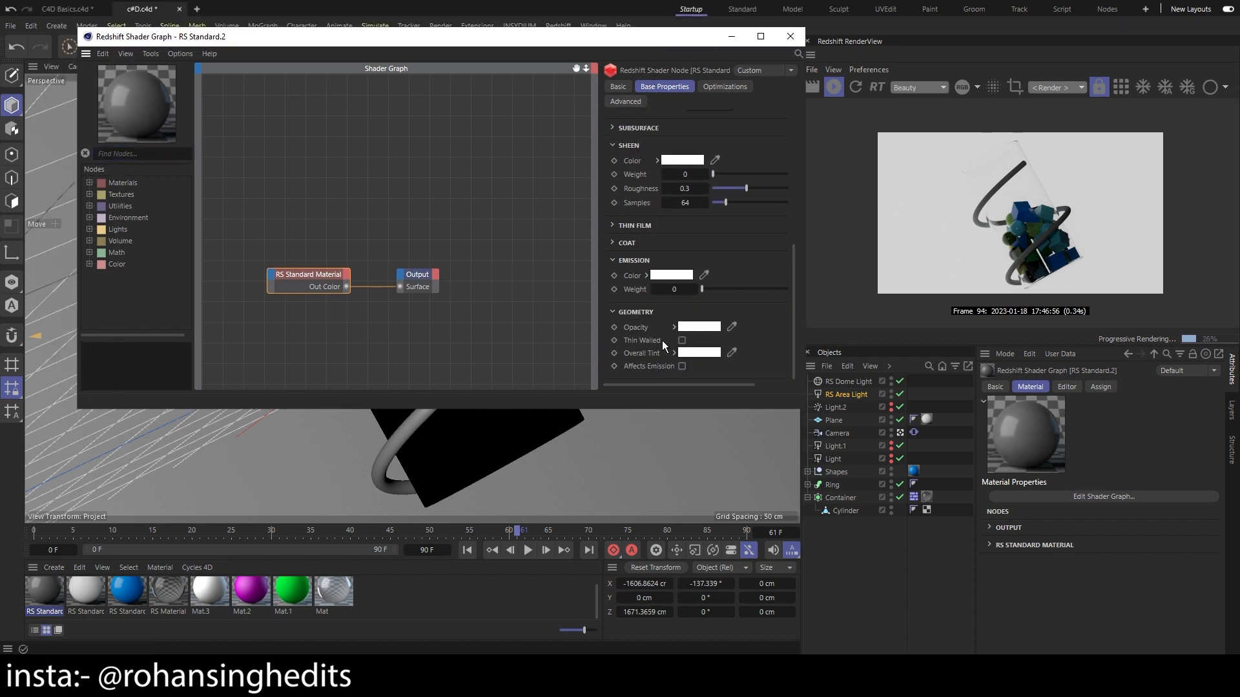
left_click(672, 275)
left_click_drag(673, 290, 347, 187)
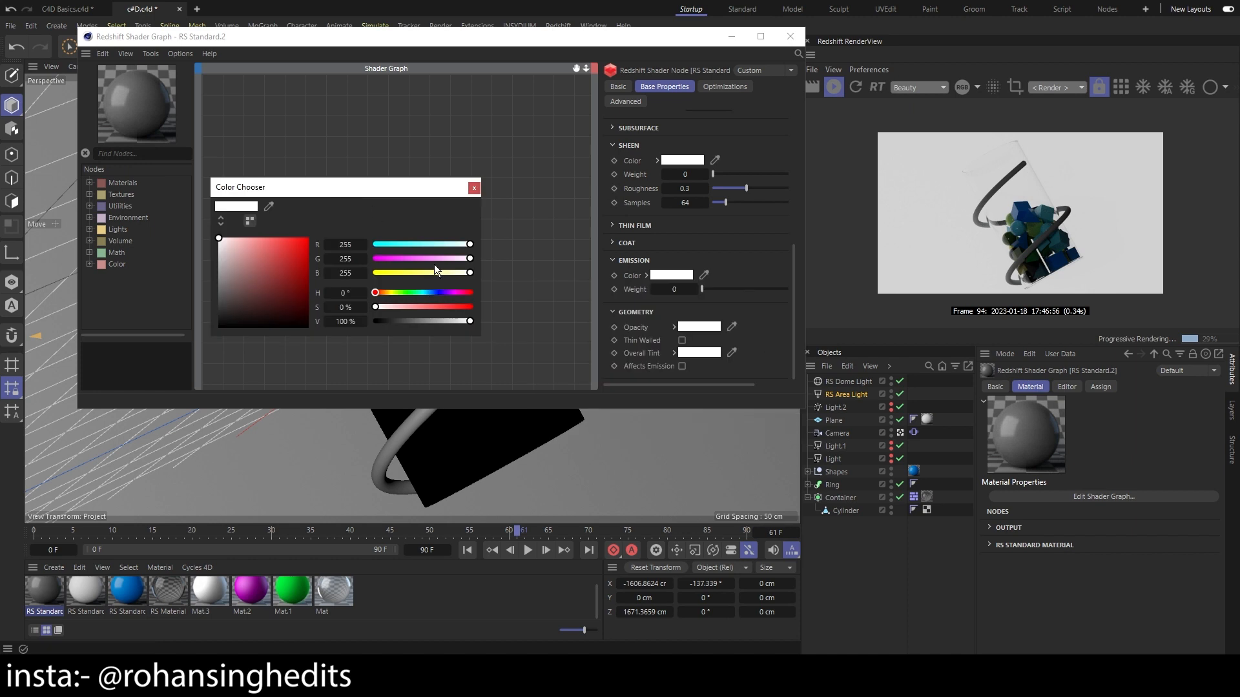
left_click_drag(412, 293, 408, 293)
left_click_drag(229, 243, 365, 226)
left_click(475, 188)
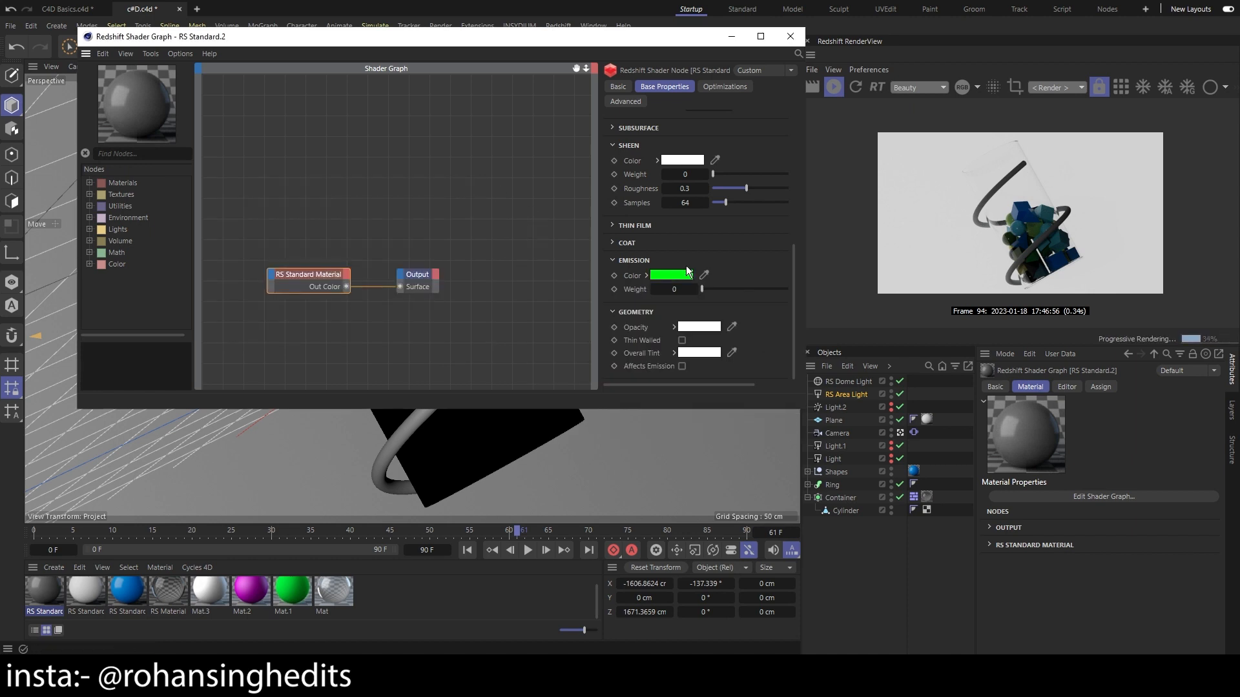
Set the base color of the new RS Standard material to bright green with a hue of 124° and apply it to the Ring
scroll(710, 268, "up", 10)
left_click(710, 148)
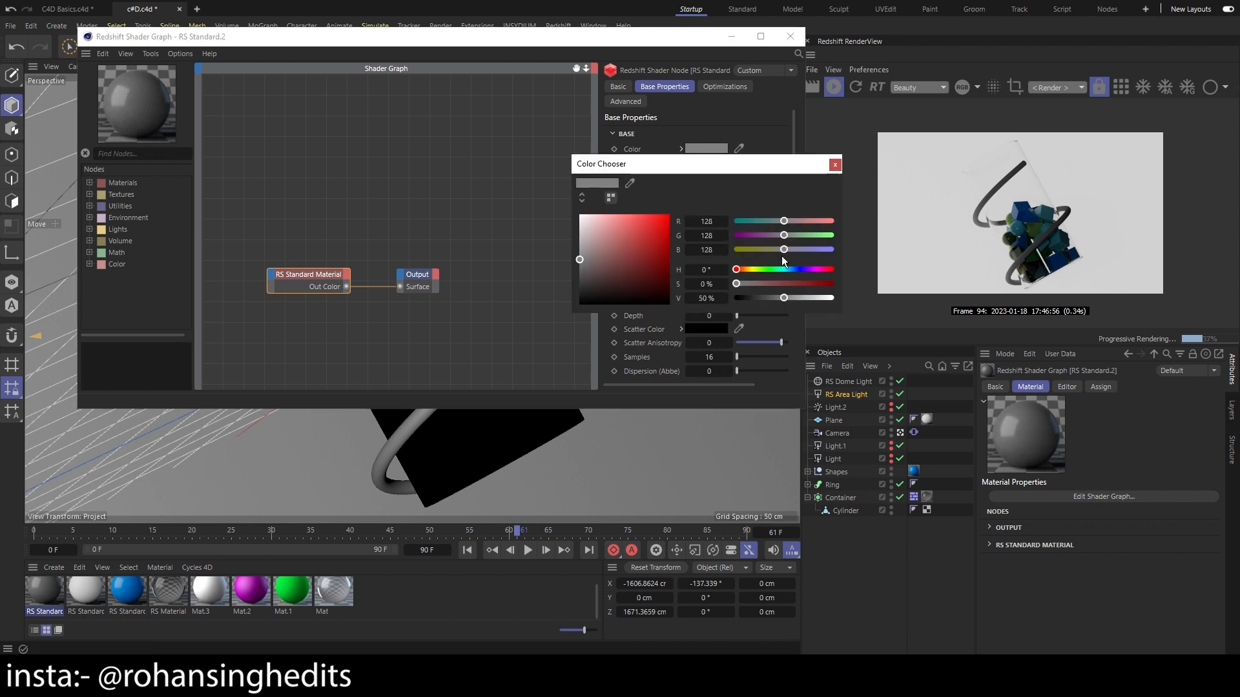
left_click(769, 269)
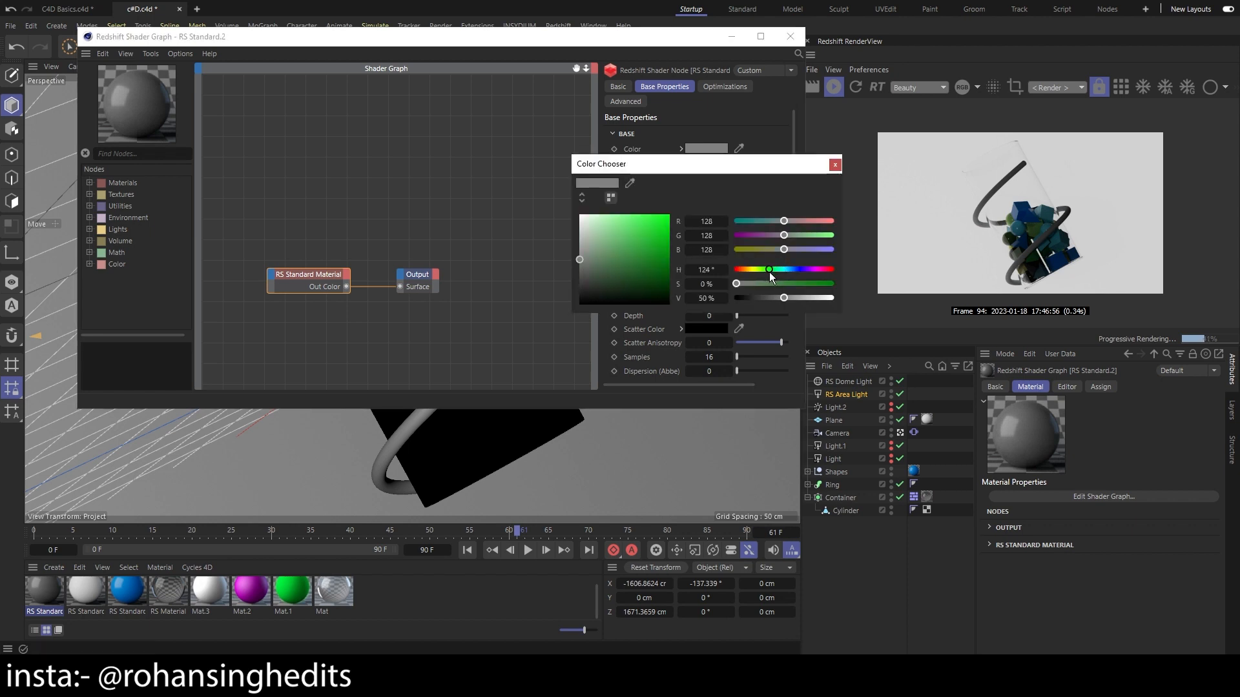
left_click_drag(595, 241, 761, 178)
left_click(835, 165)
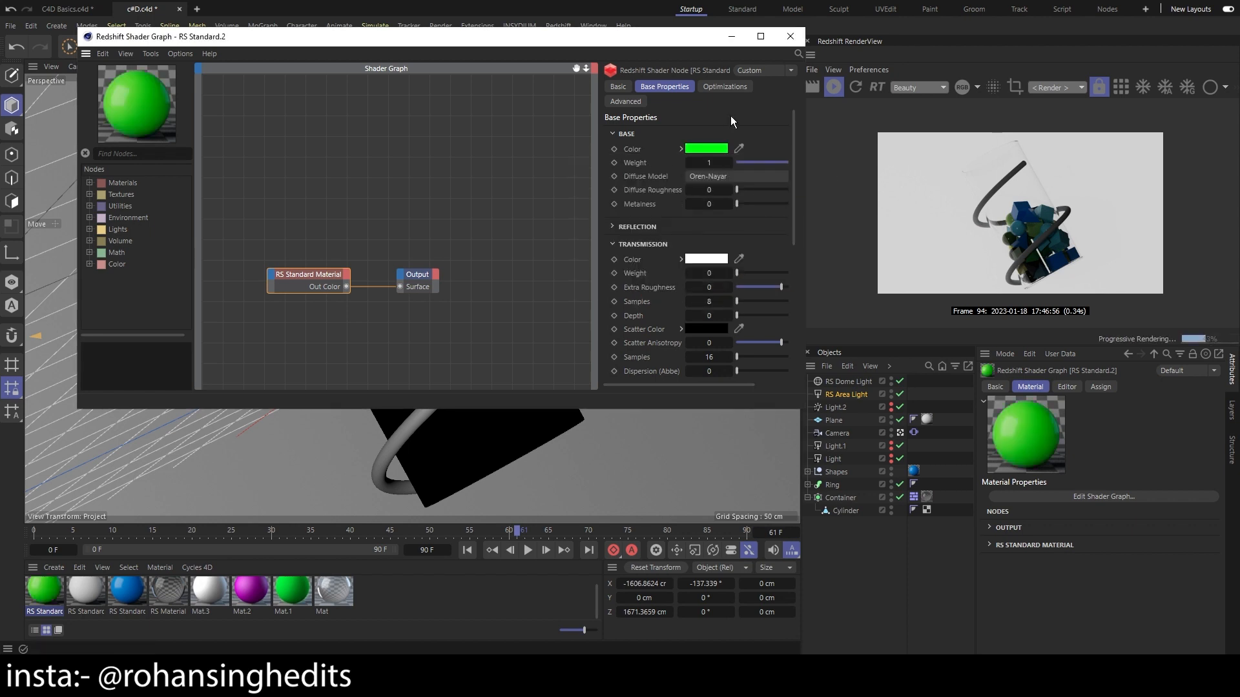
left_click(790, 36)
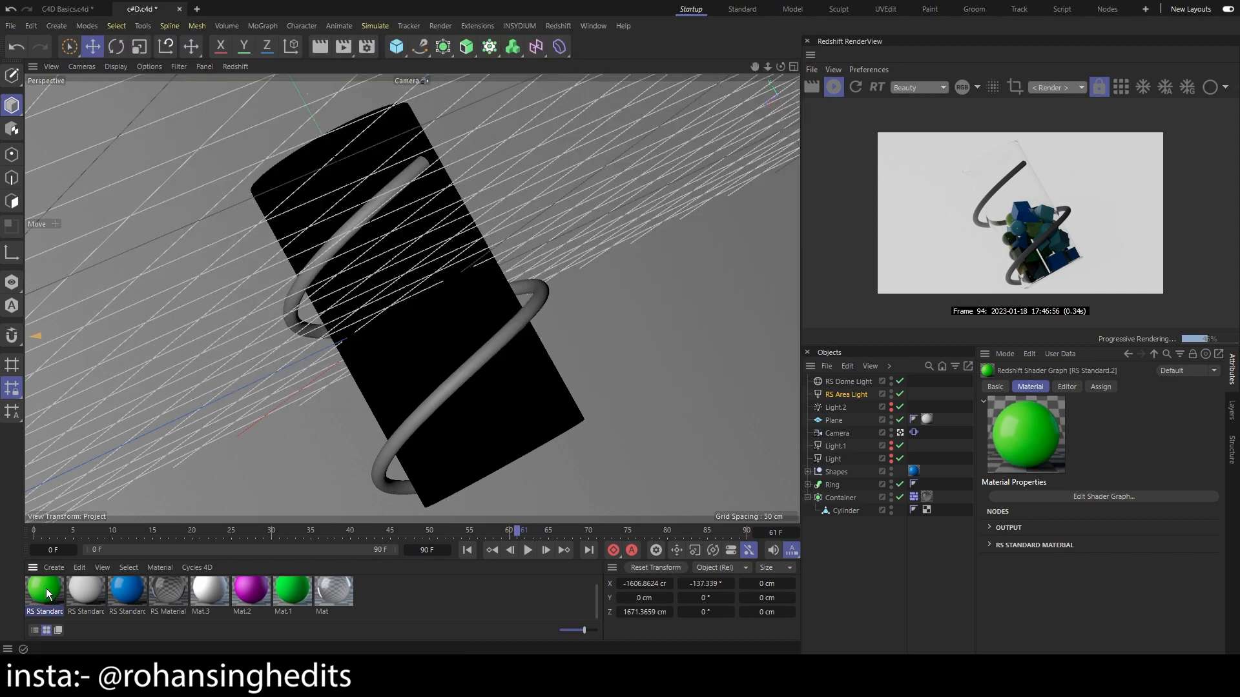
left_click_drag(46, 594, 840, 485)
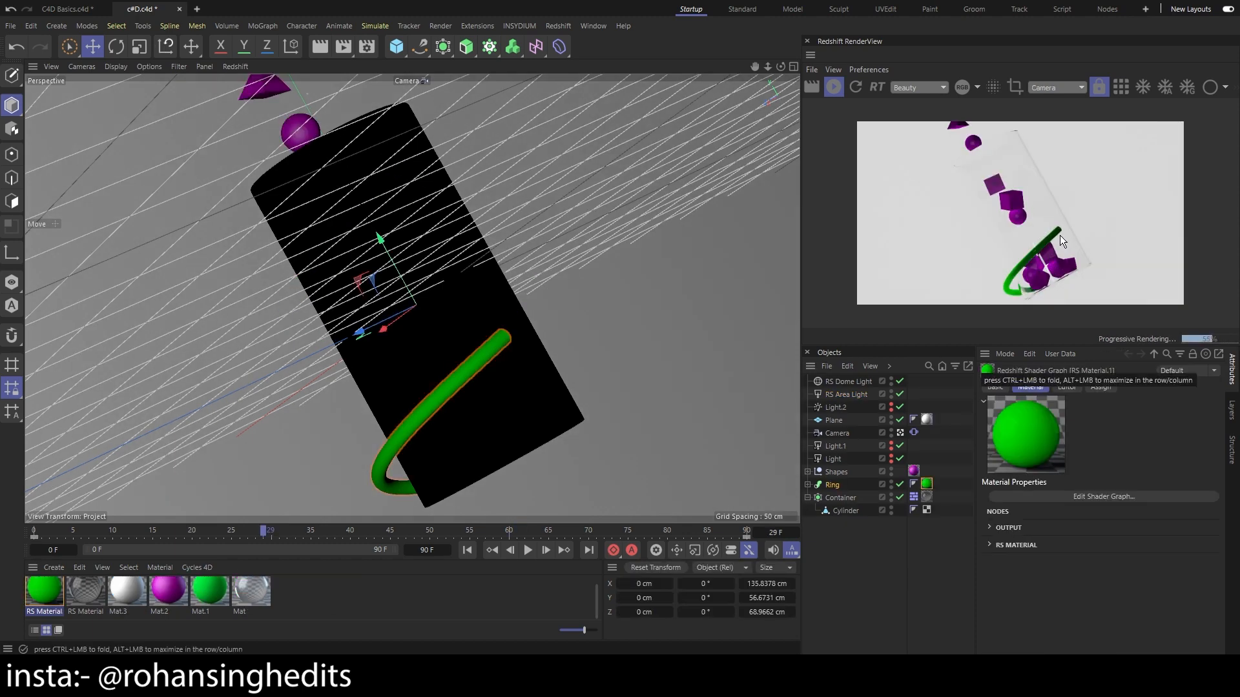
Add RS Post-Effects to the c#D.c4d project's render settings and enable its Bloom effect
left_click(68, 9)
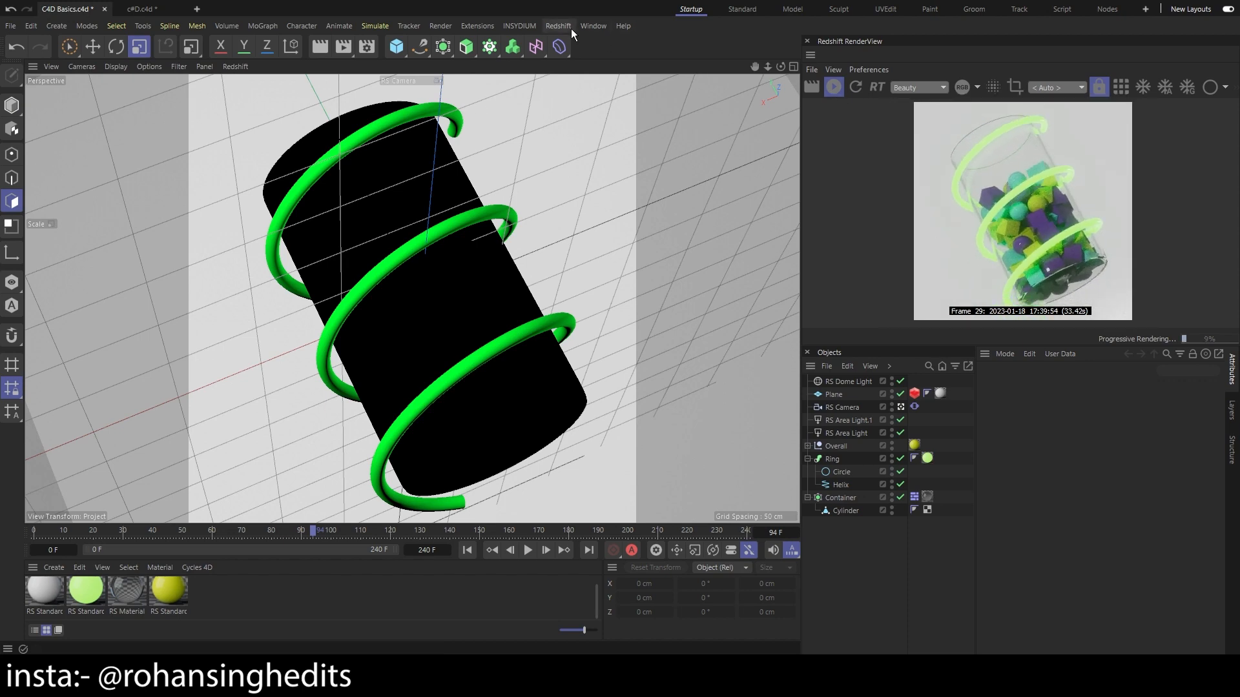
left_click(147, 12)
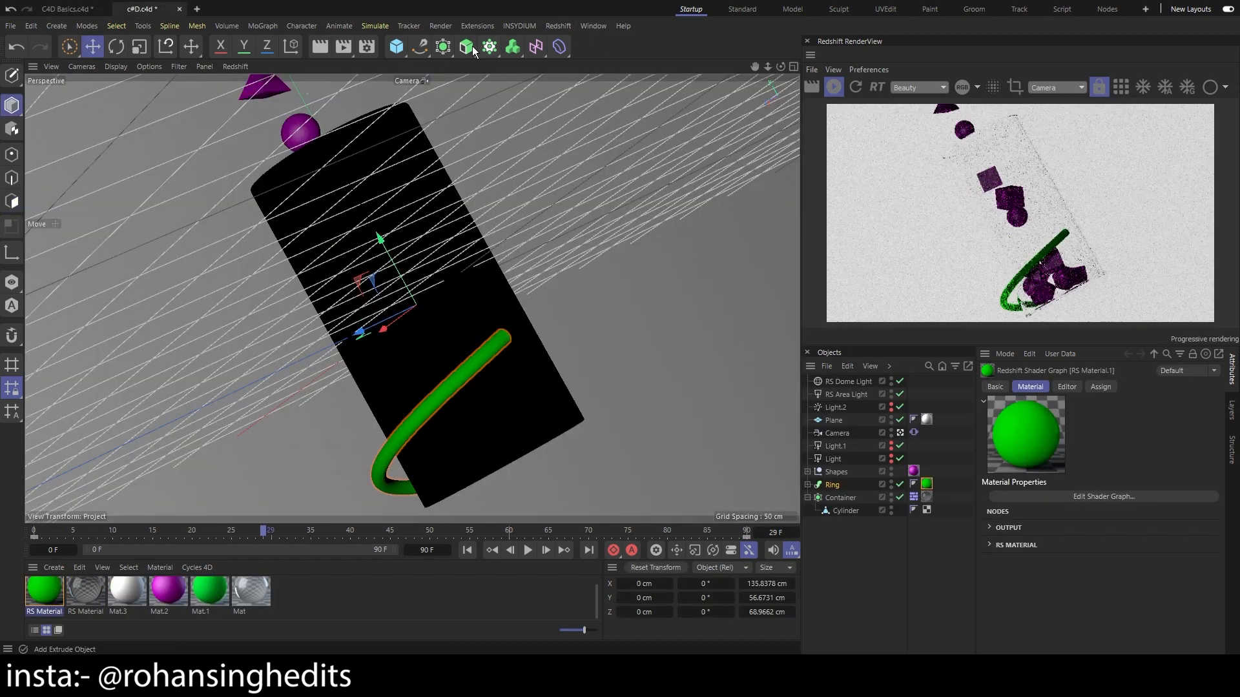
left_click(440, 26)
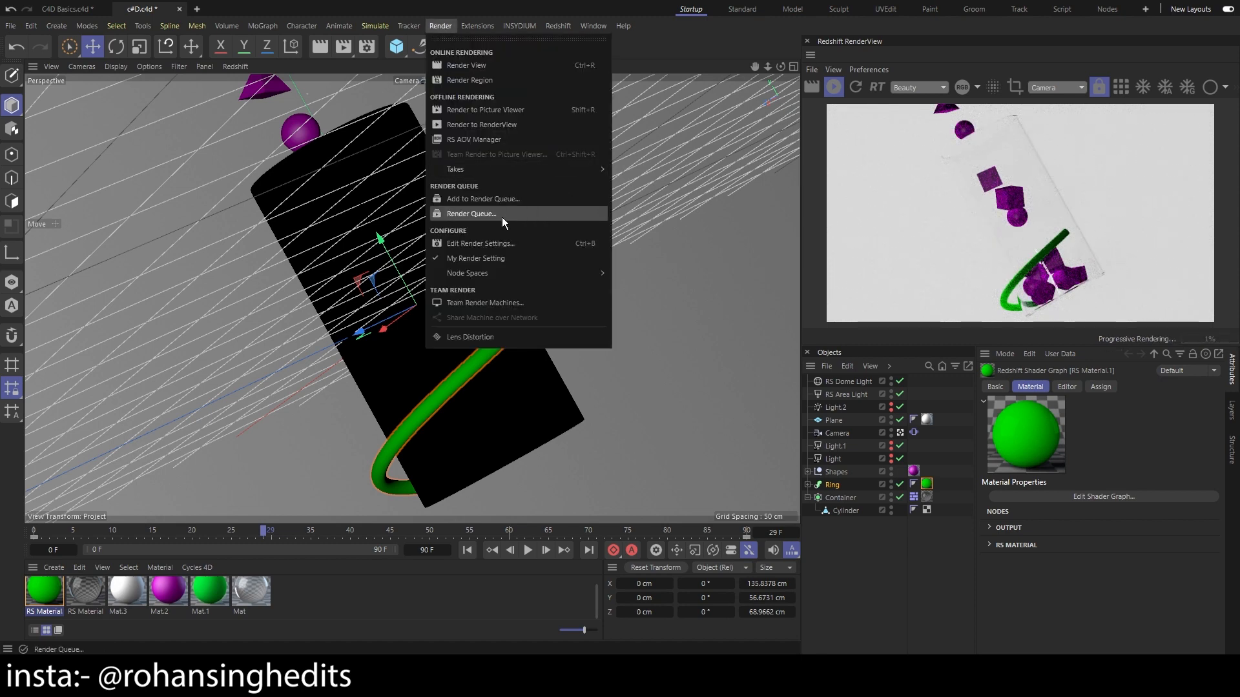
left_click(491, 243)
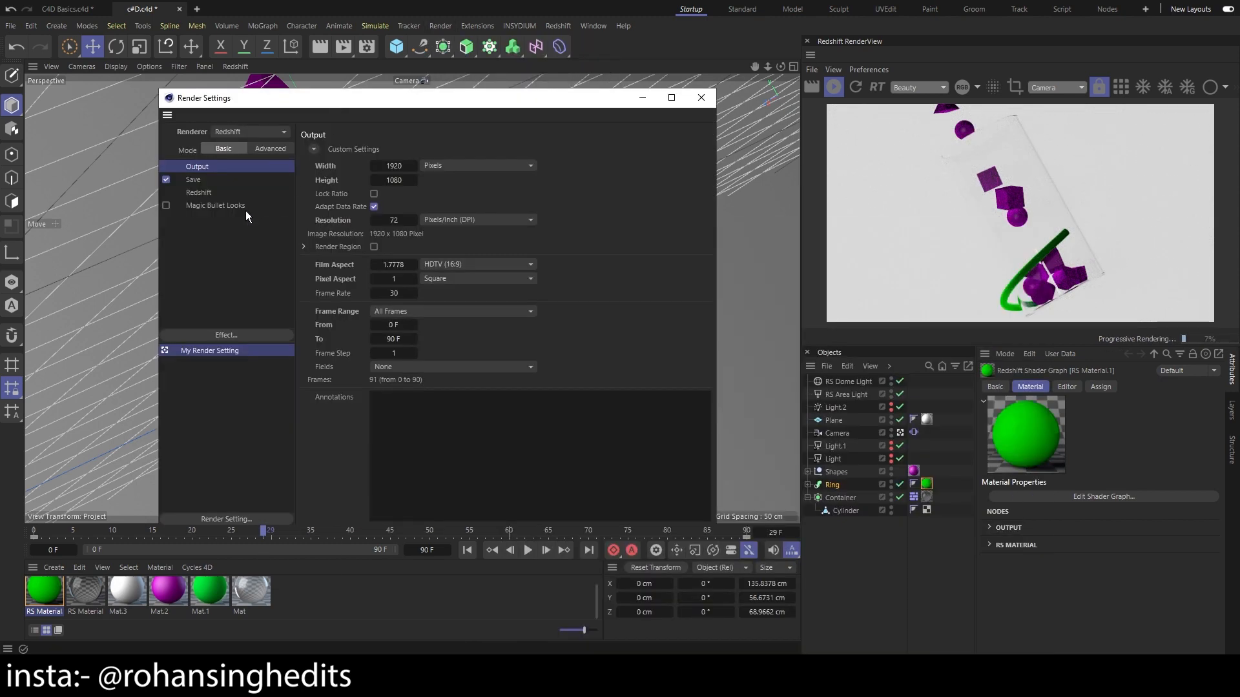
left_click(200, 194)
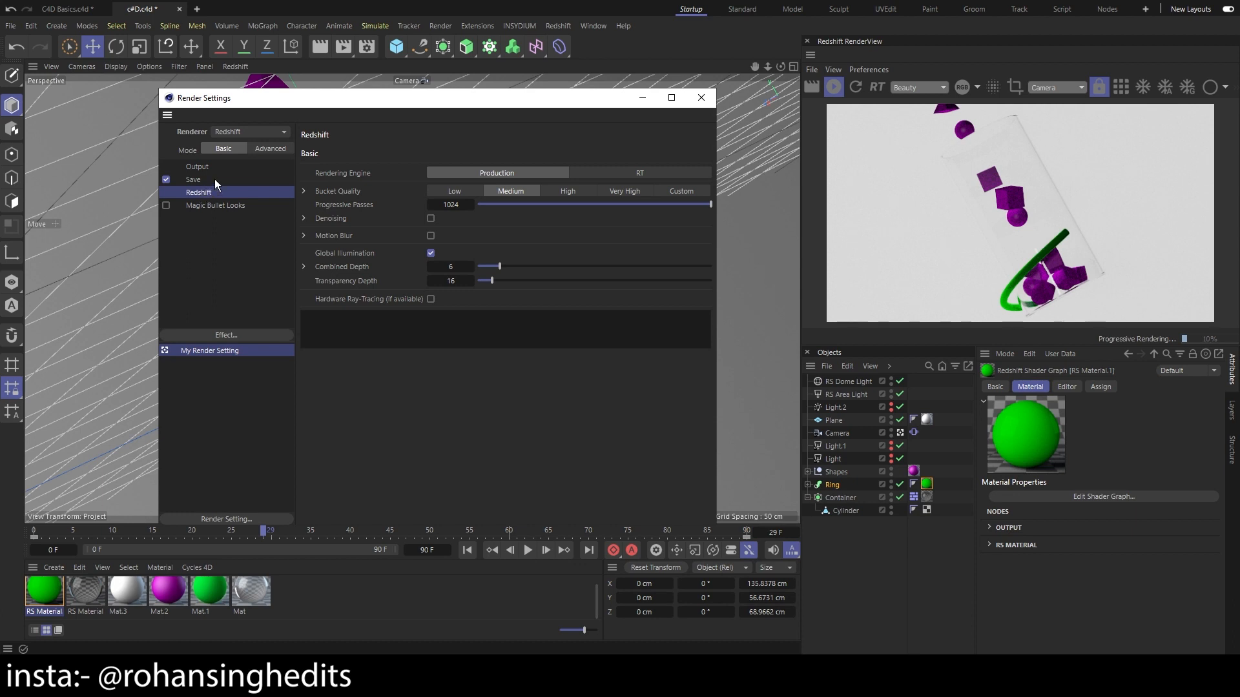
left_click(265, 129)
left_click(265, 142)
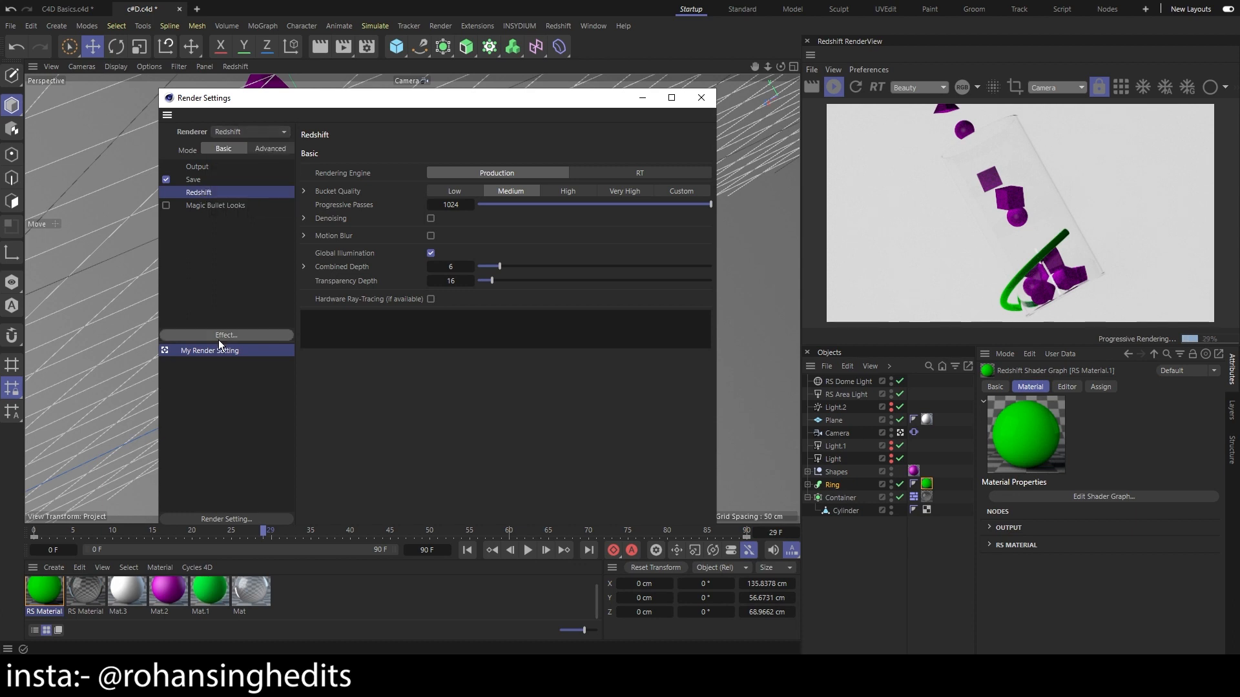
left_click(220, 337)
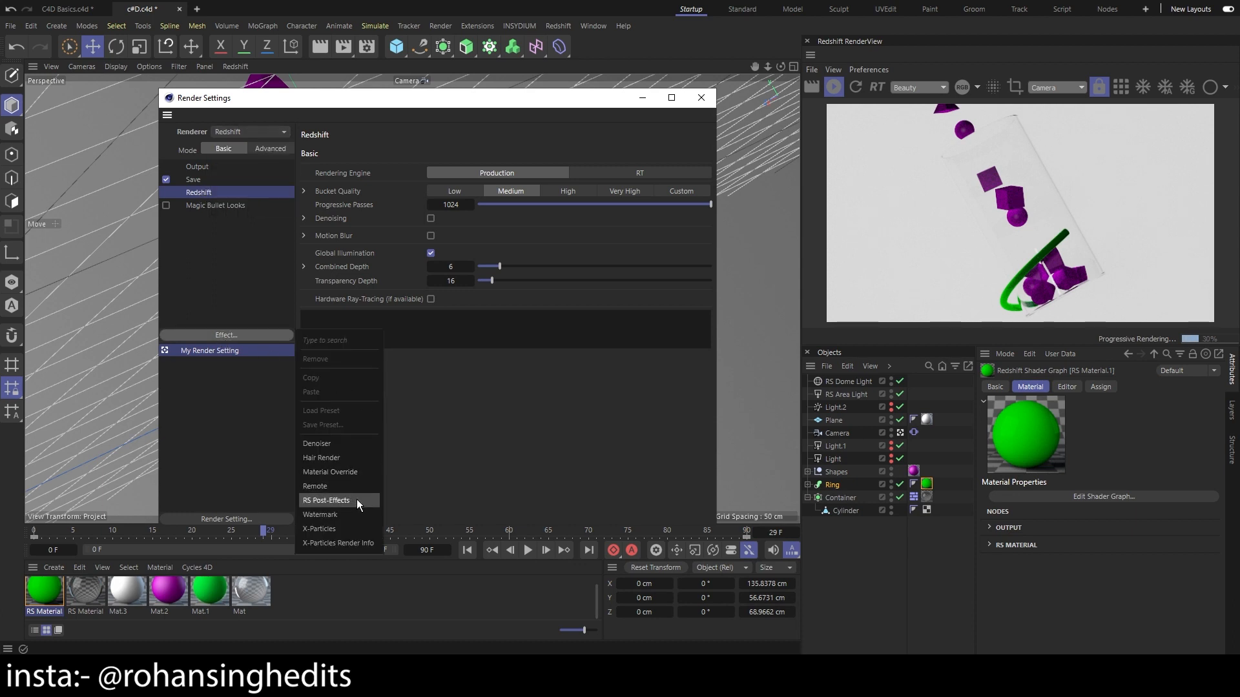
left_click(332, 499)
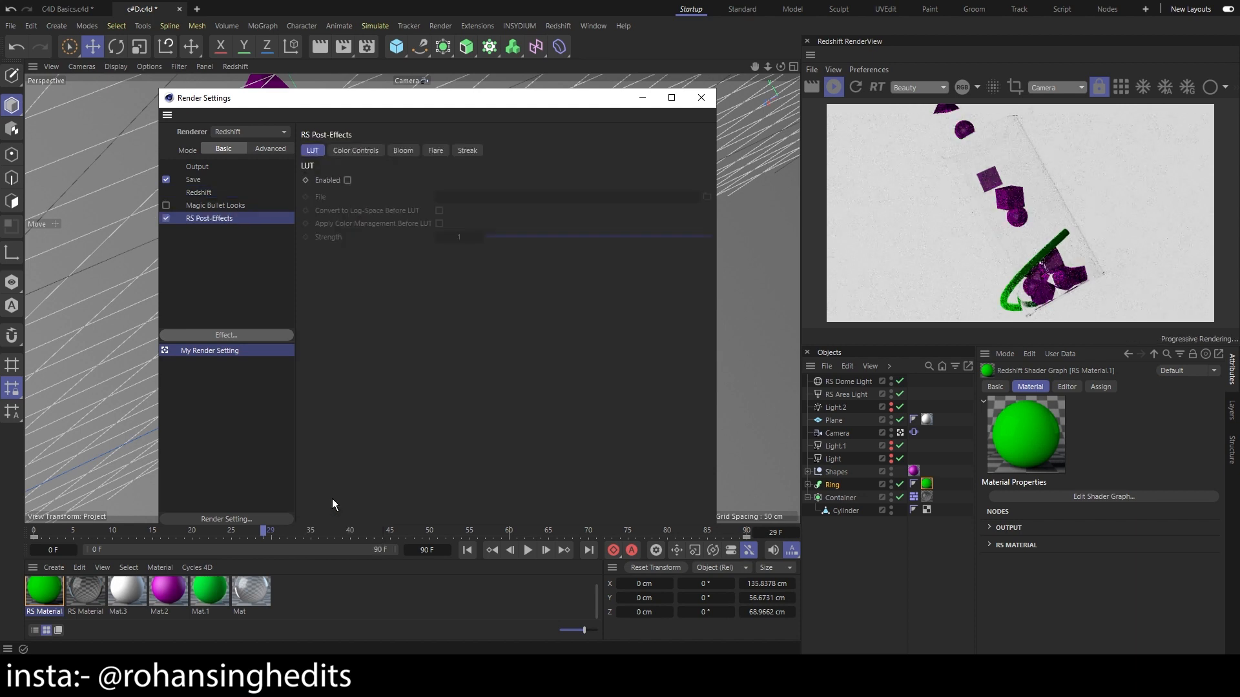
left_click(406, 152)
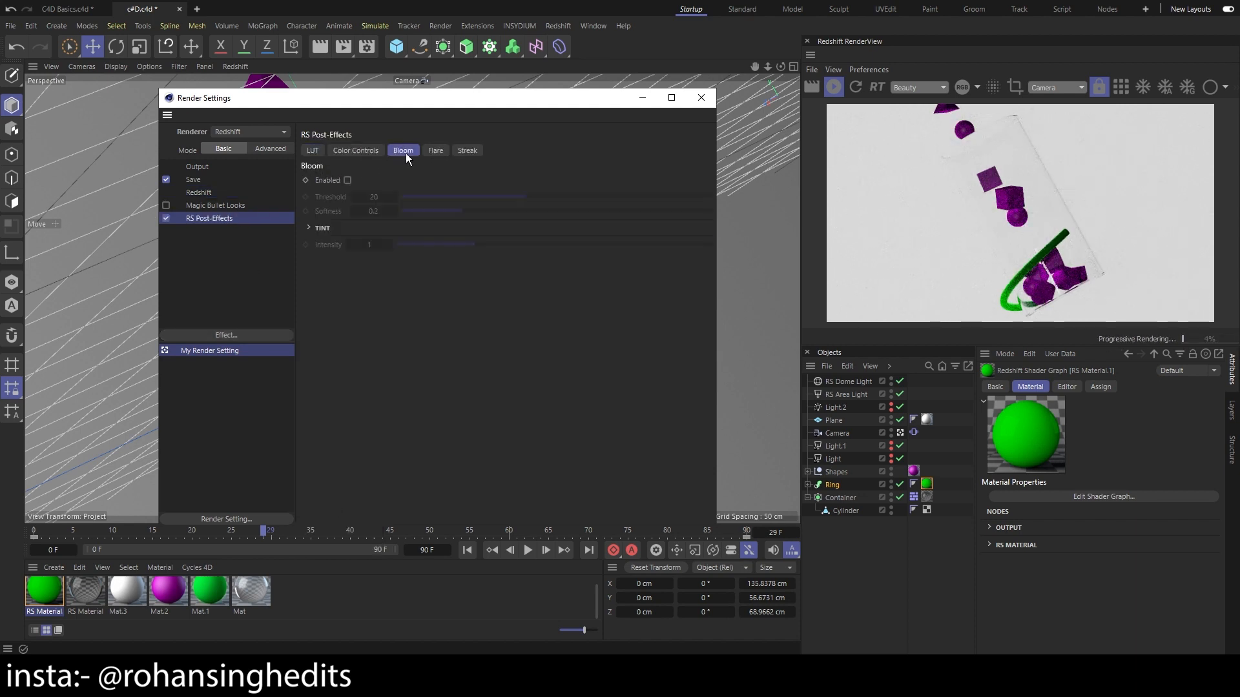
left_click(348, 180)
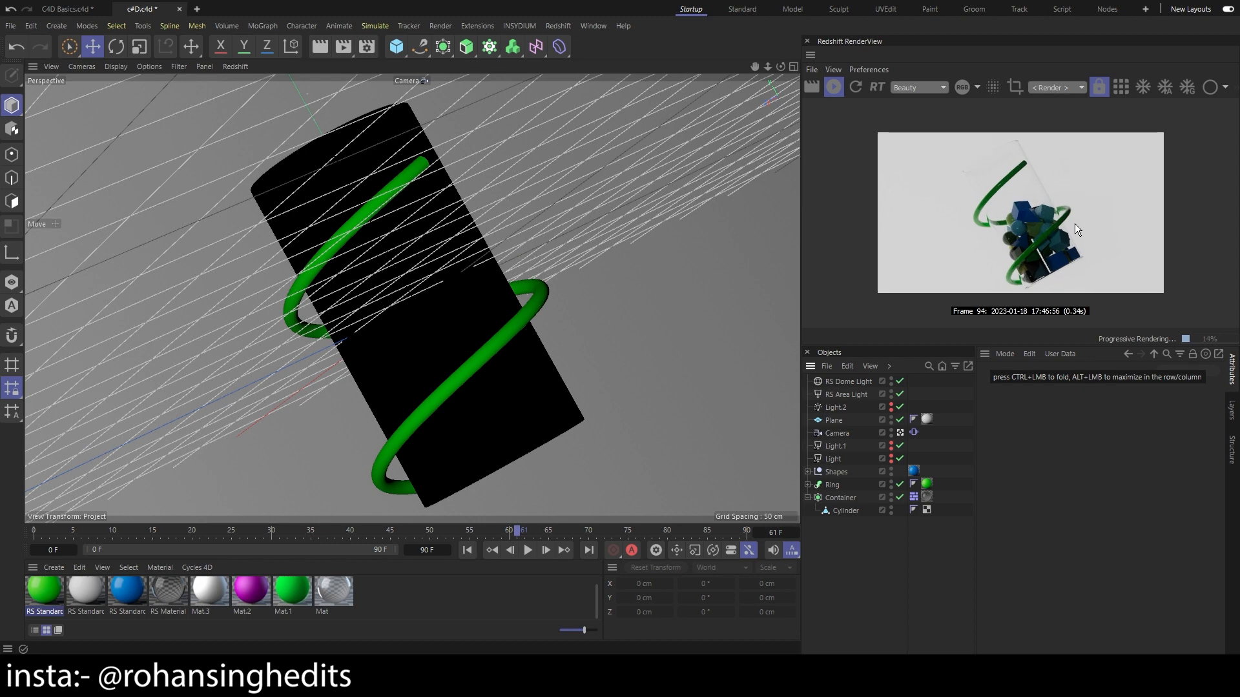
Set the ring material's emission weight to 0.872 and compare the glow with the finished C4D Basics.c4d project
double_click(55, 592)
scroll(665, 266, "down", 5)
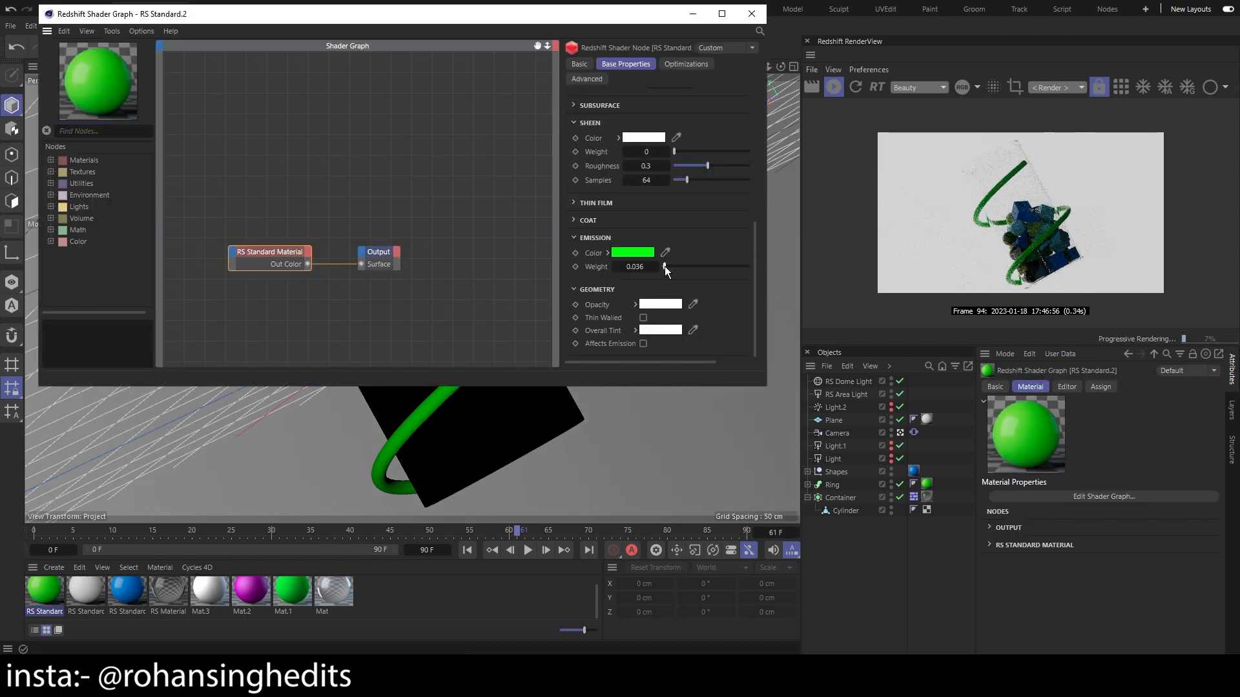
left_click_drag(664, 266, 817, 261)
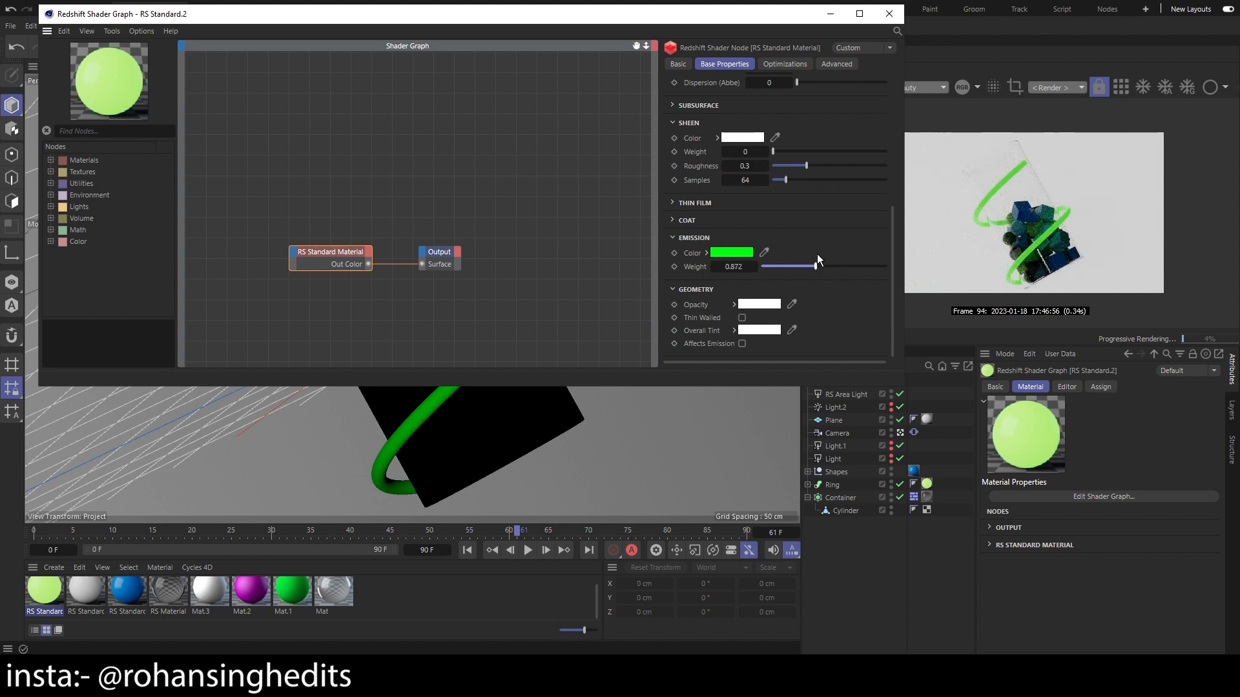
left_click(888, 13)
left_click(57, 9)
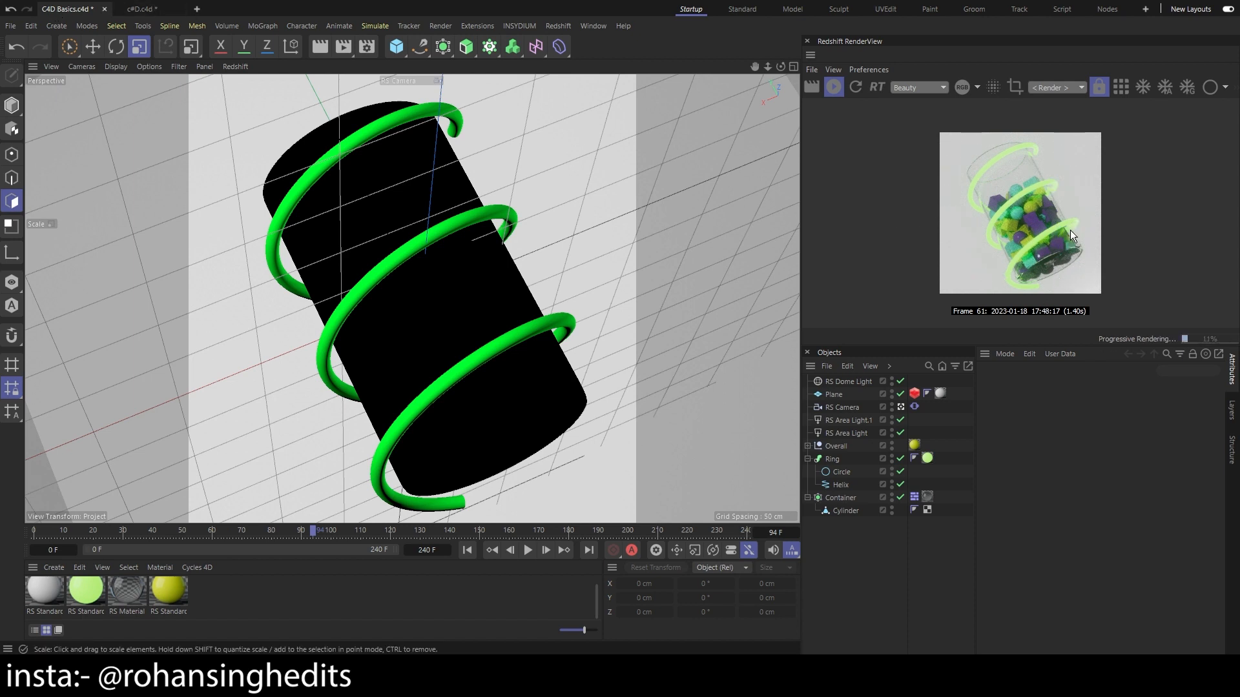
left_click(142, 9)
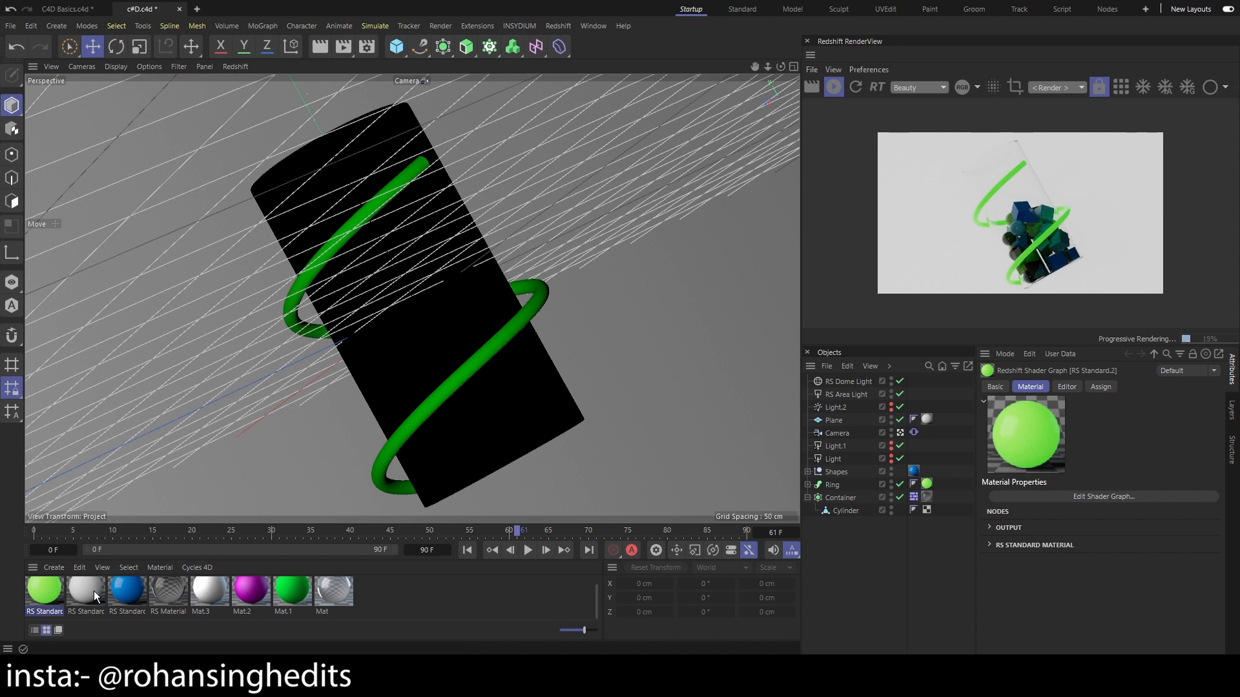
Change the ring material's base color to magenta with a hue of 309°
left_click(44, 582)
double_click(44, 583)
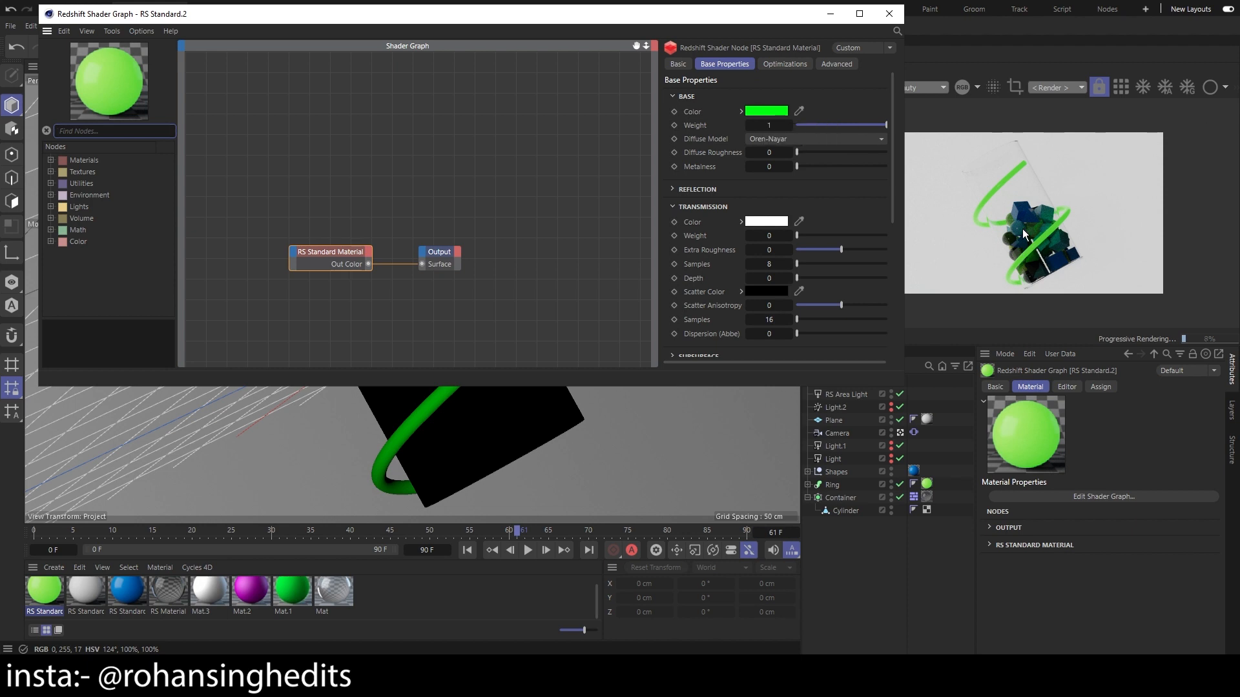
left_click(768, 110)
left_click_drag(783, 126, 492, 86)
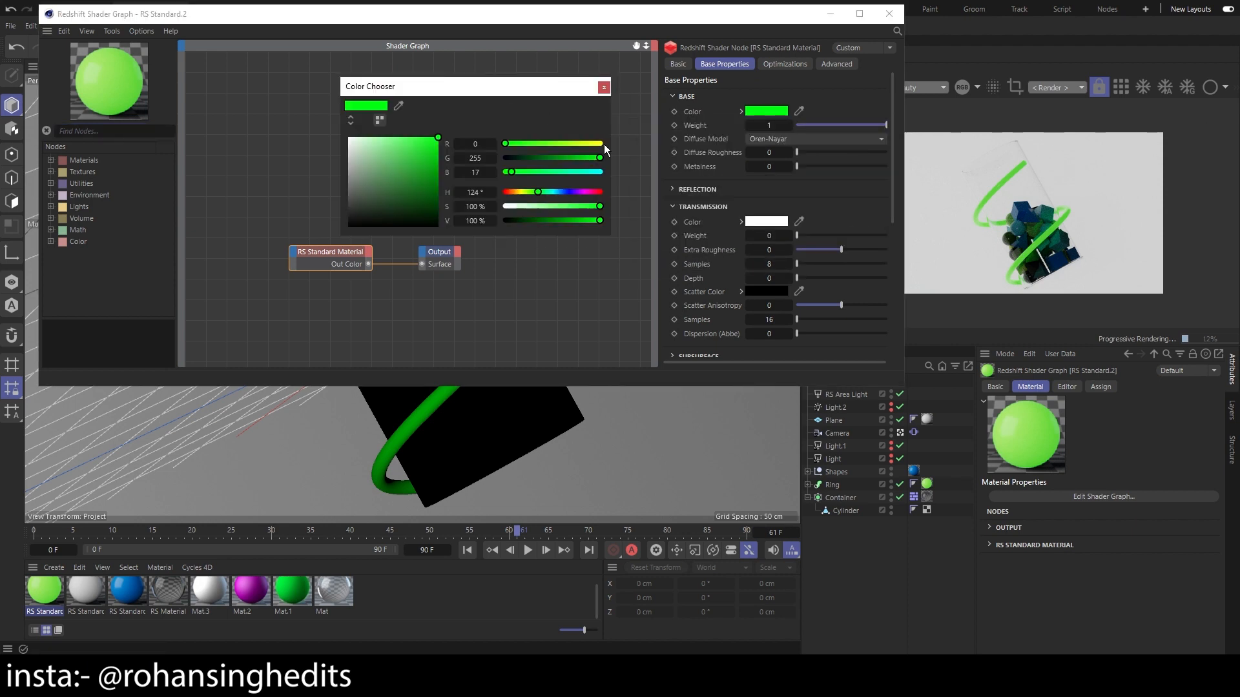
left_click(587, 193)
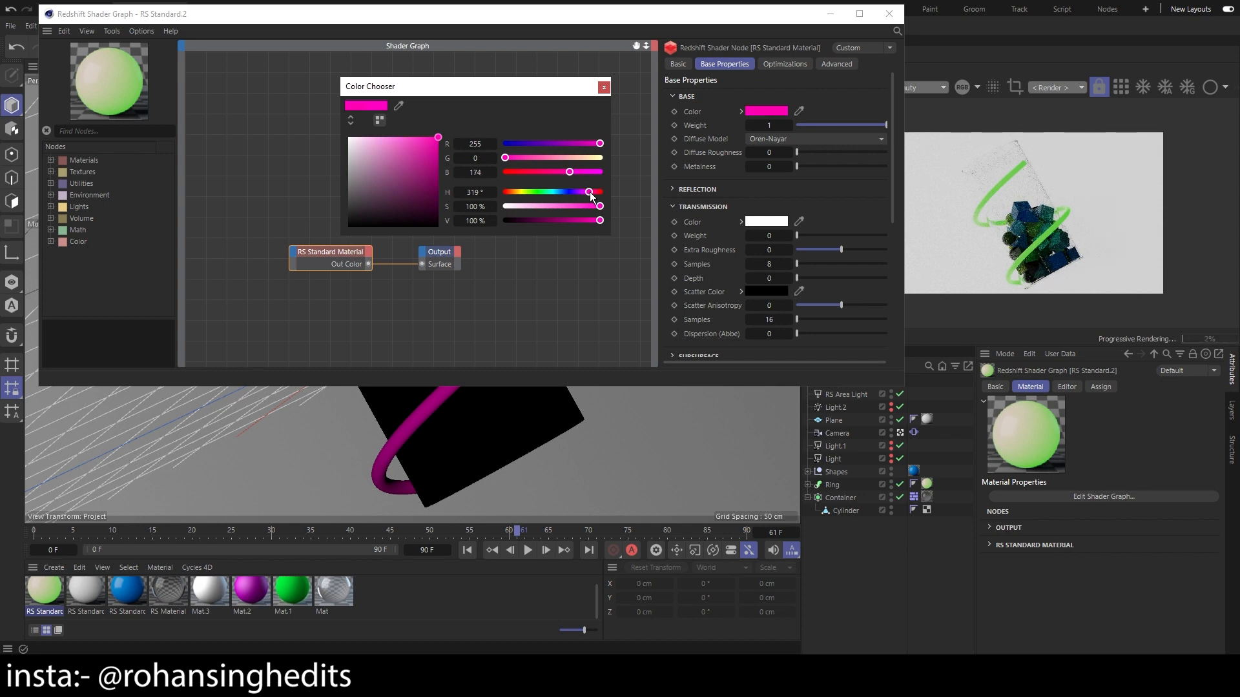
left_click_drag(592, 193, 587, 189)
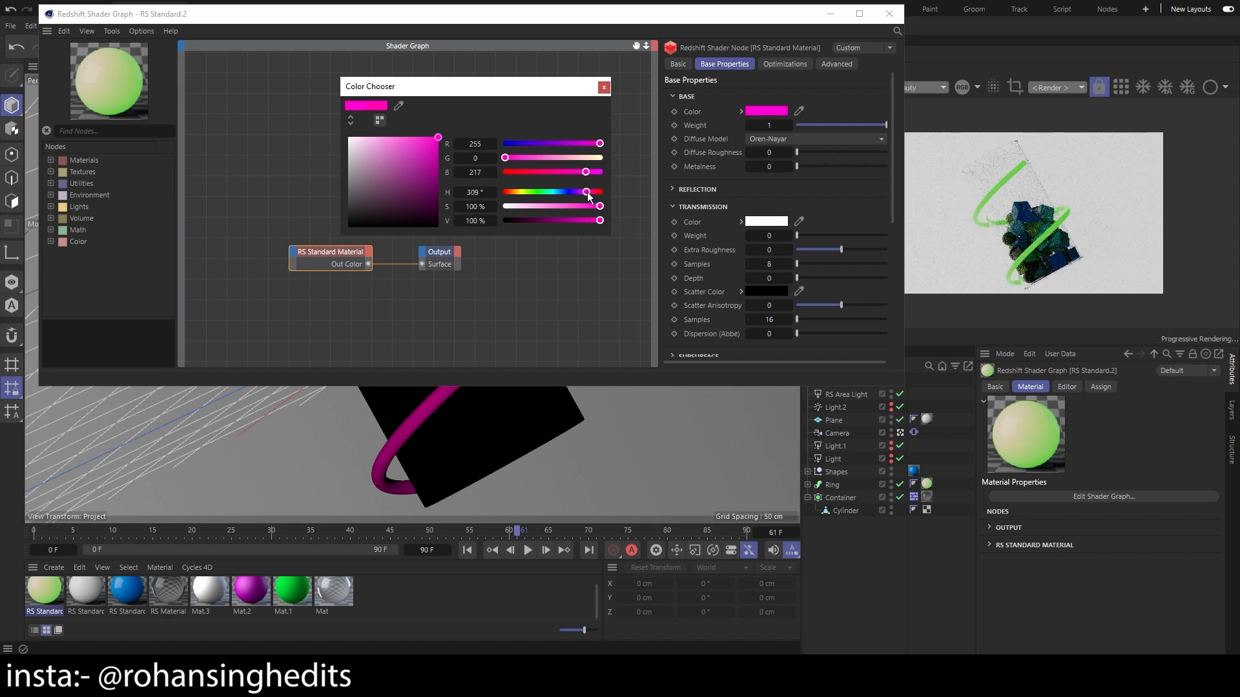
left_click(603, 87)
Change the ring material's emission color to magenta and close its shader graph
scroll(726, 221, "down", 8)
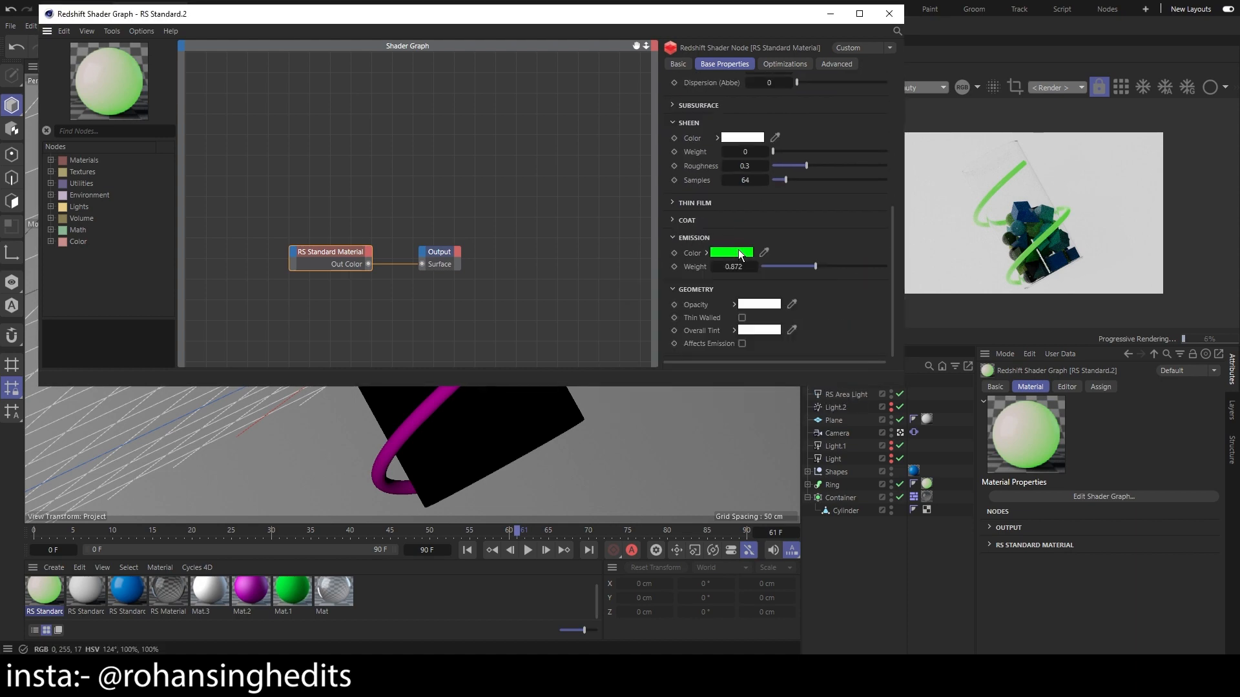
left_click(732, 253)
left_click(841, 374)
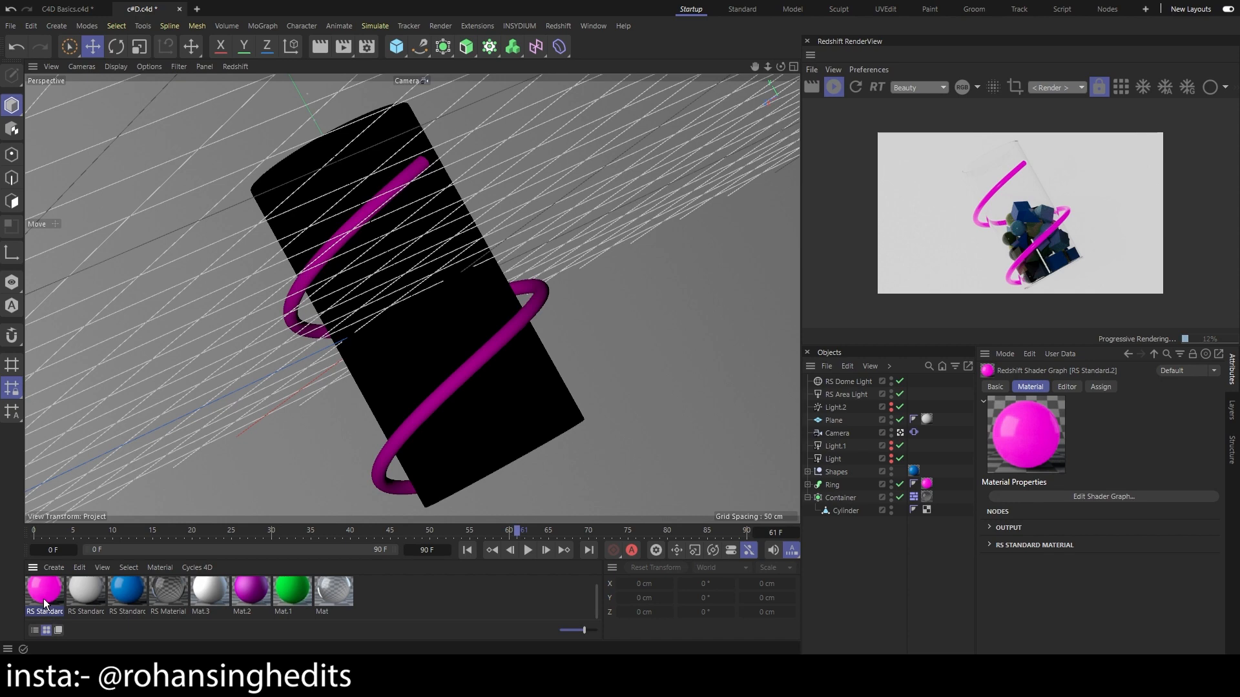
Raise the ring material's emission weight to about 4.35 in the shader graph
double_click(44, 599)
scroll(771, 268, "down", 8)
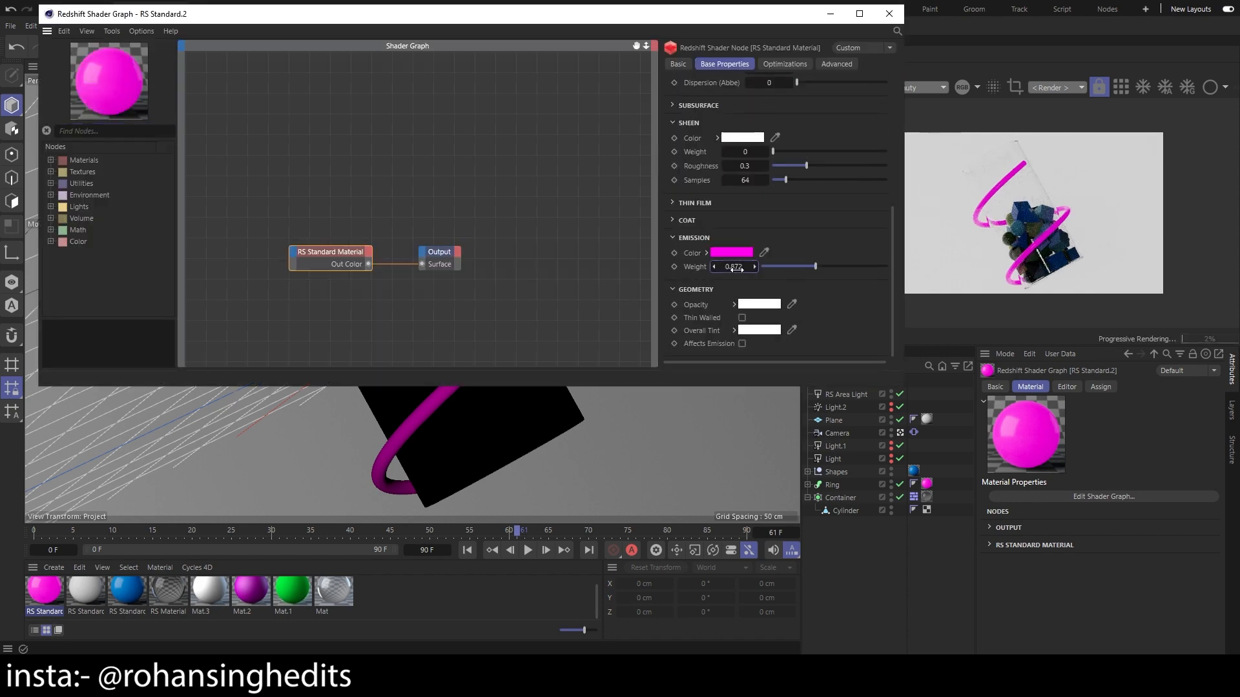
left_click_drag(734, 268, 943, 268)
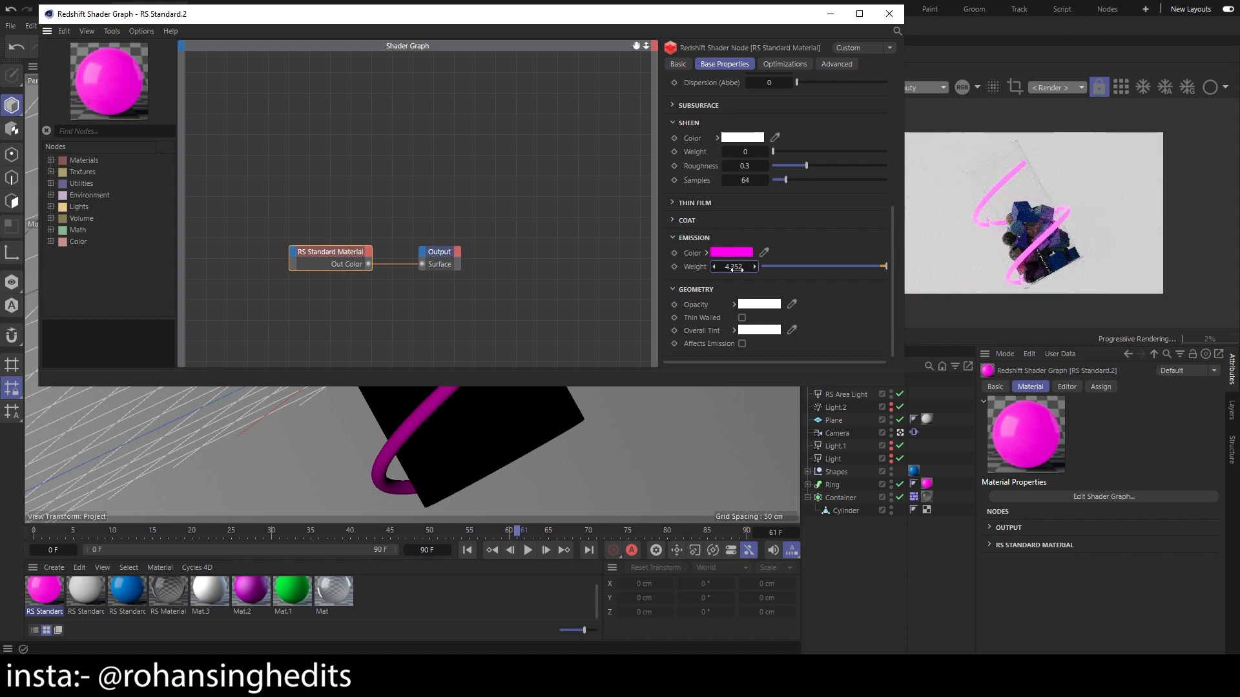
left_click(890, 14)
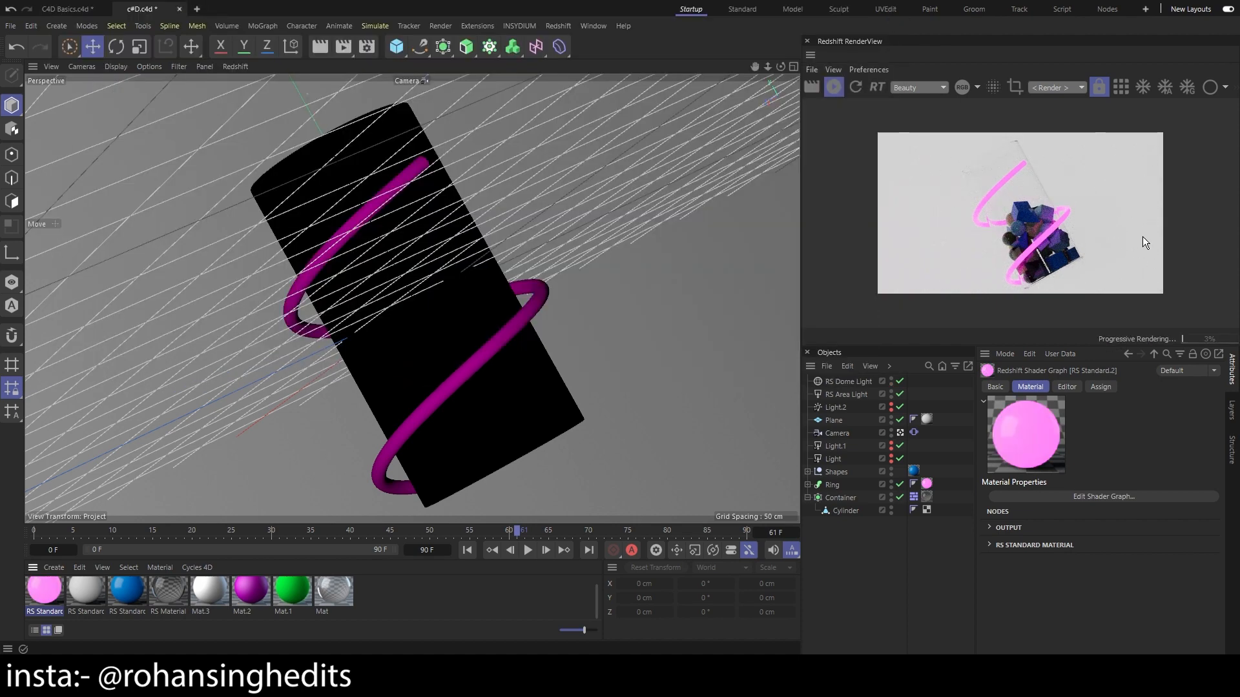
Set the intensity of the RS Dome Light to 0.647
left_click(850, 381)
left_click(1079, 388)
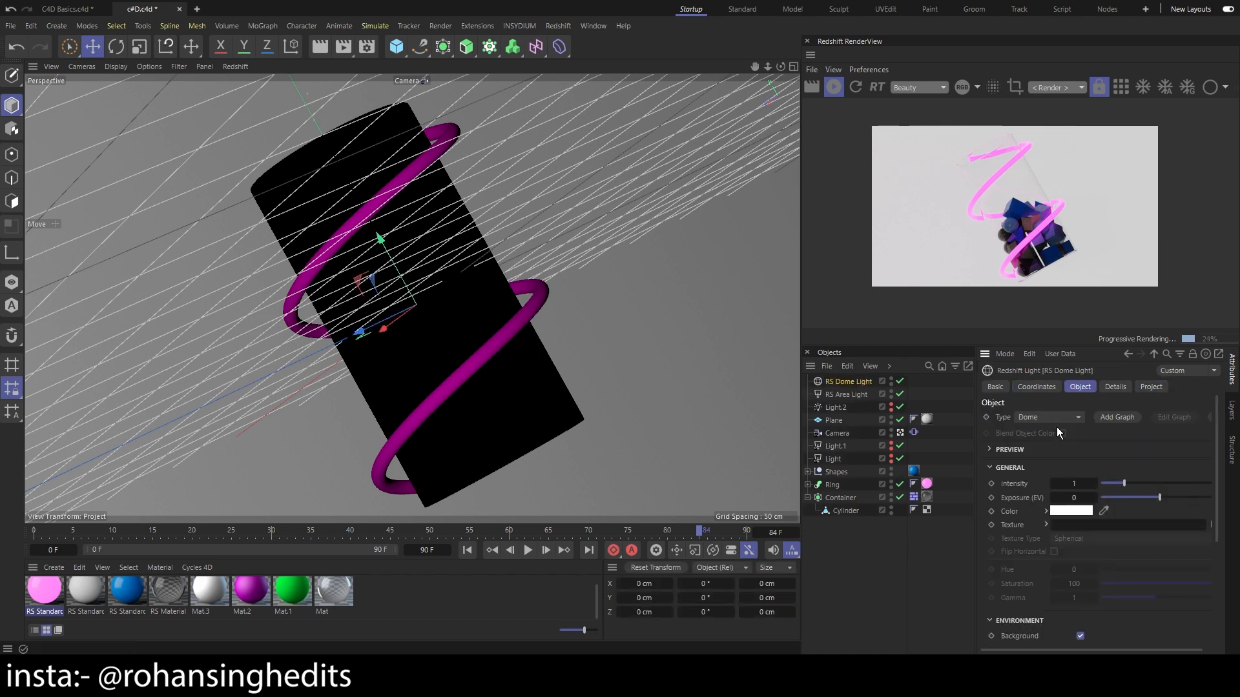
left_click_drag(1094, 484, 1001, 483)
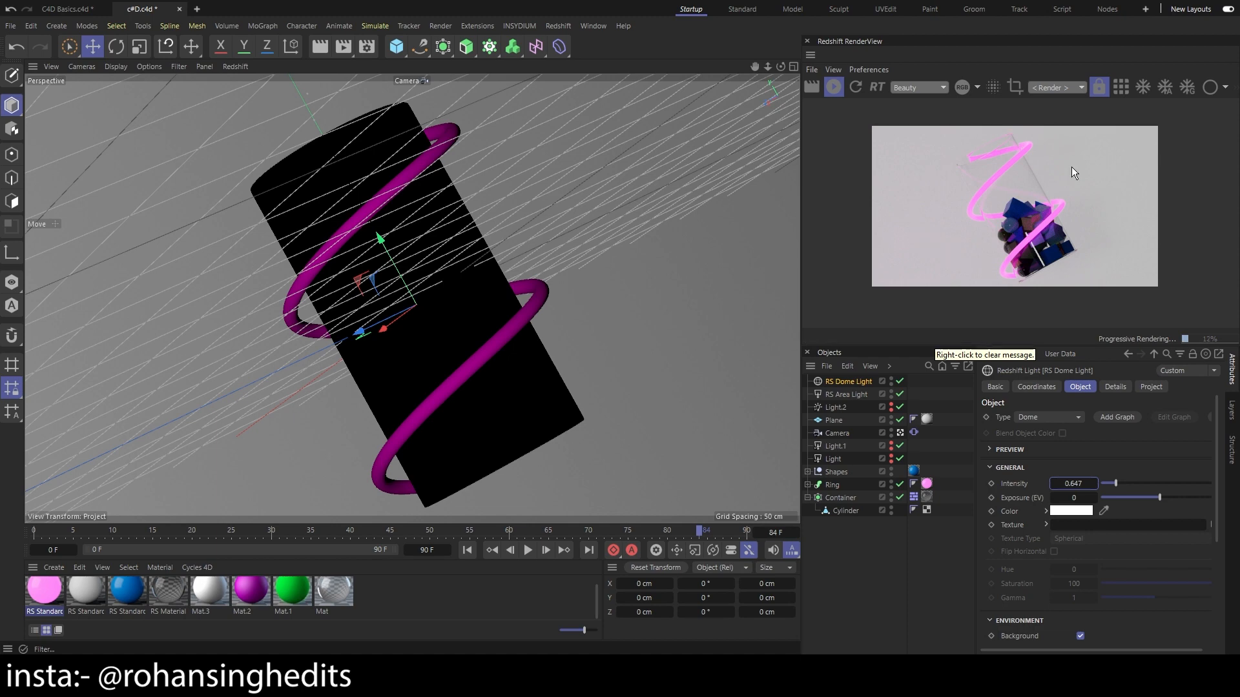
Compare the render of the c#D.c4d scene with the finished version in the C4D Basics.c4d project
left_click(67, 9)
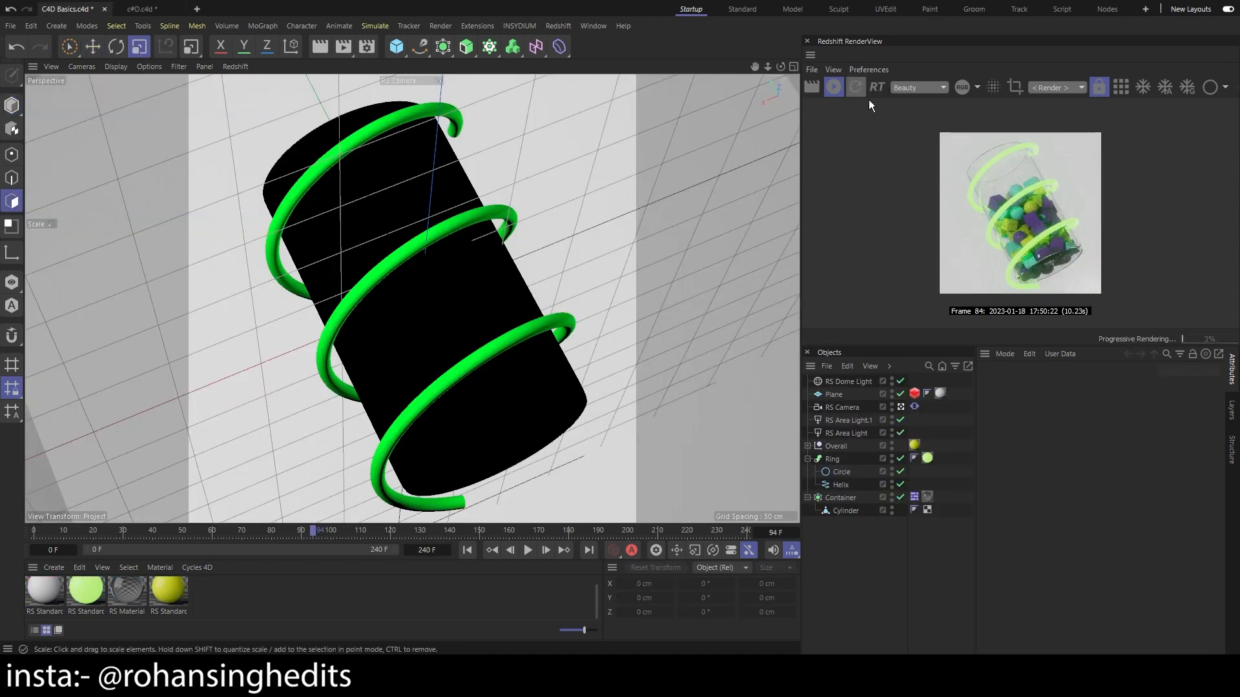
left_click(143, 9)
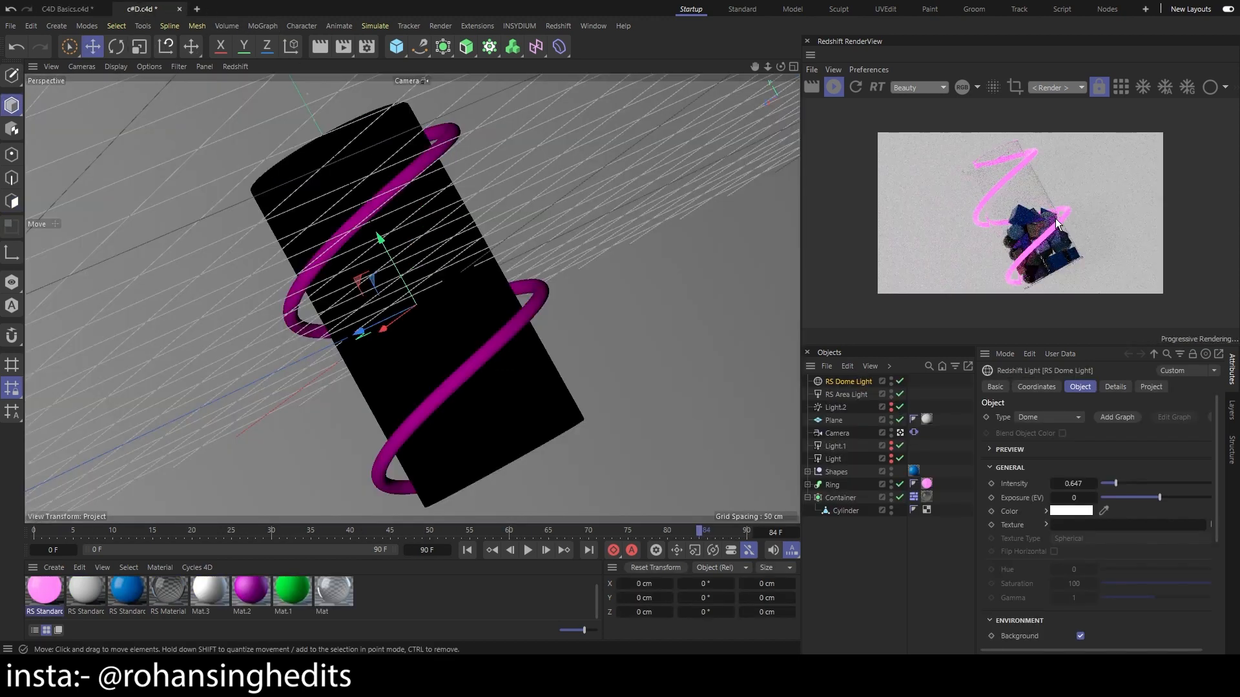
left_click(69, 9)
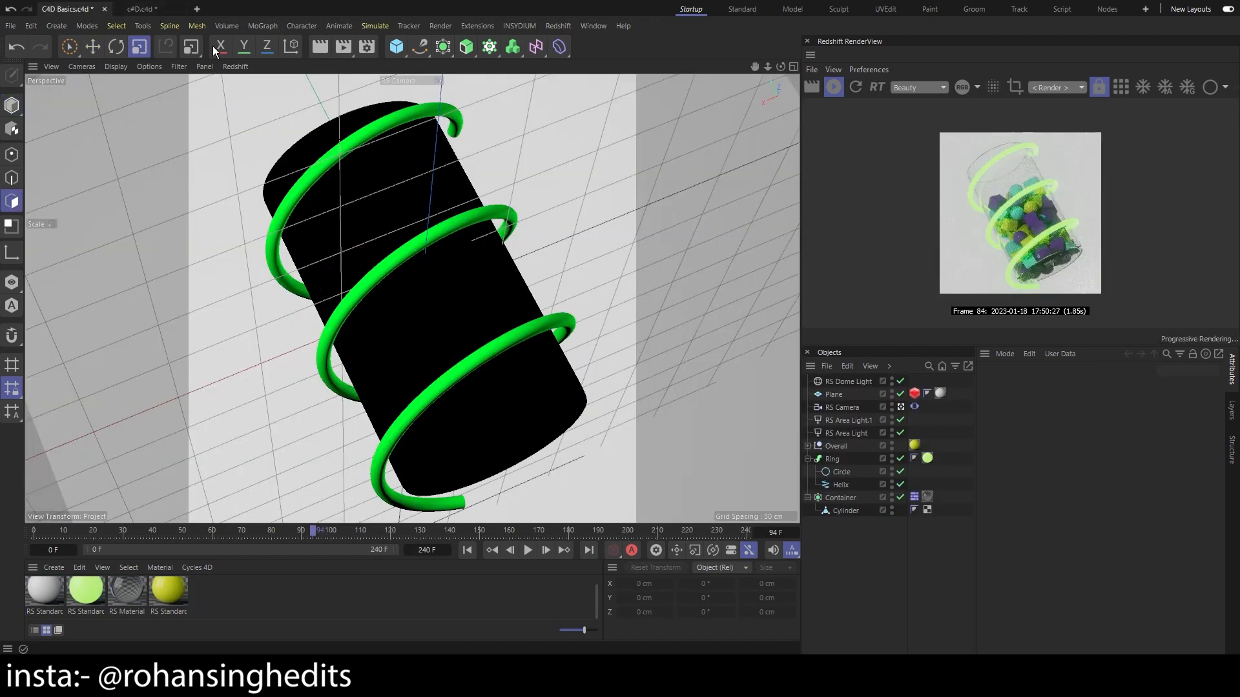
left_click(143, 9)
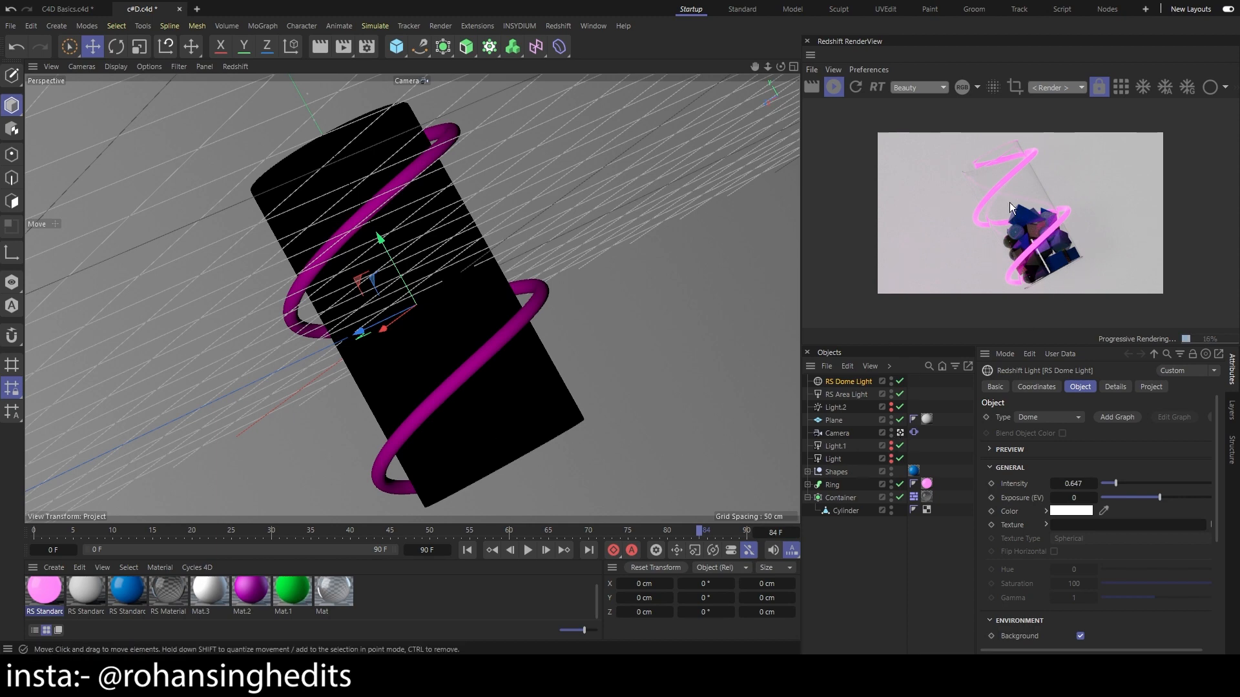
left_click(76, 11)
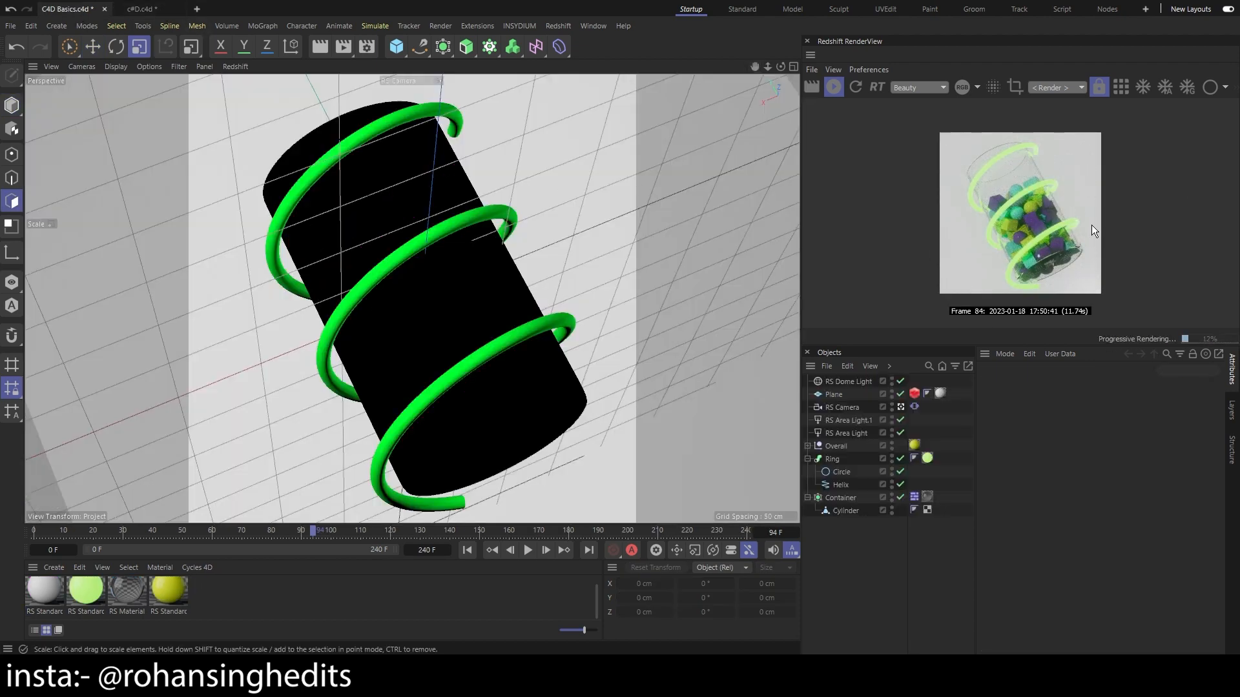
Return to the c#D.c4d scene, deselect the dome light and save the project
left_click(143, 8)
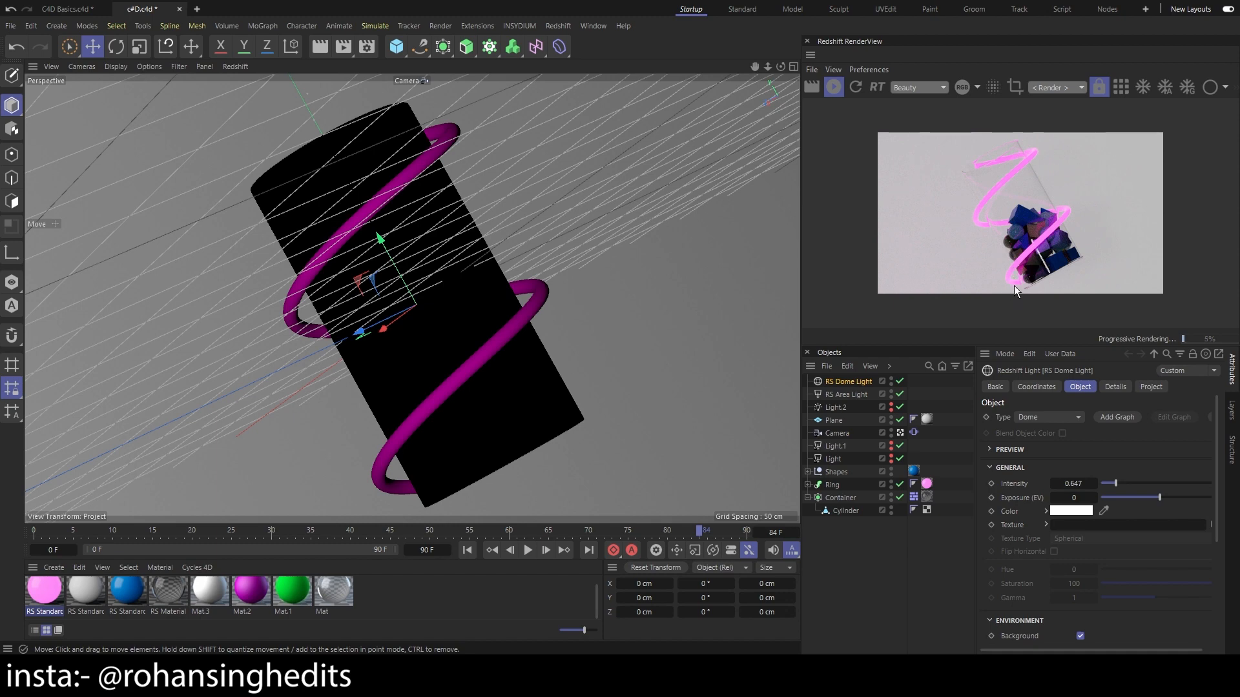
left_click(849, 595)
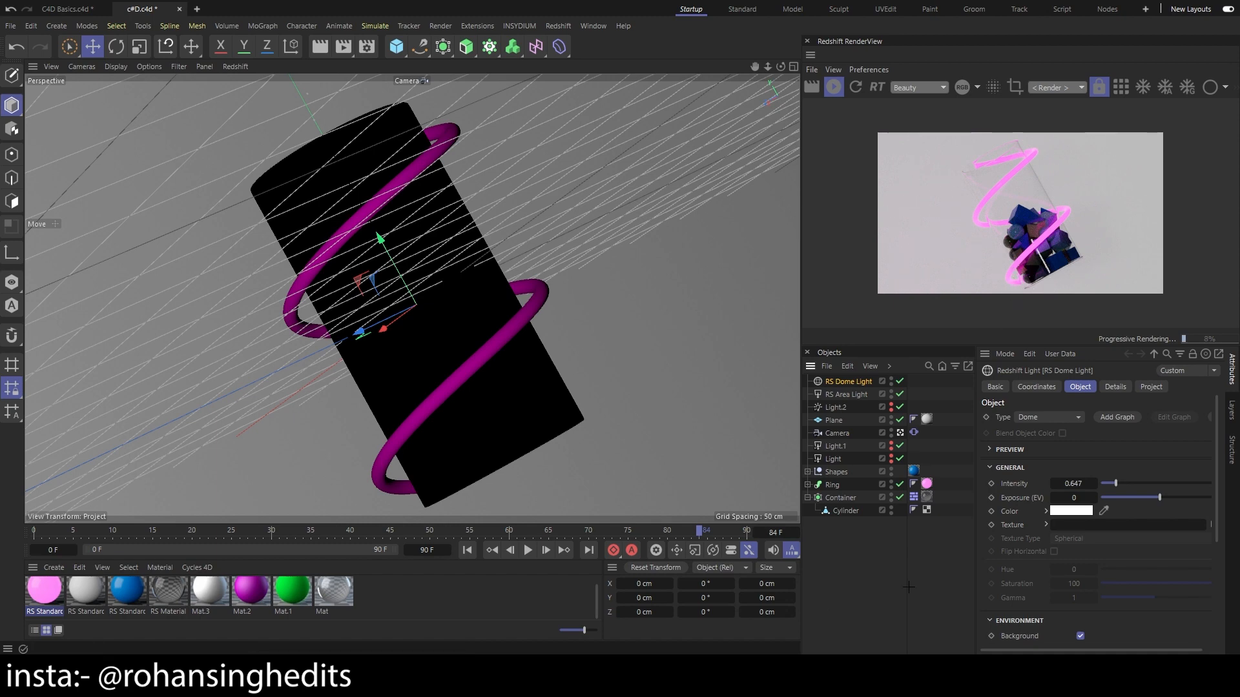
key("ctrl+s")
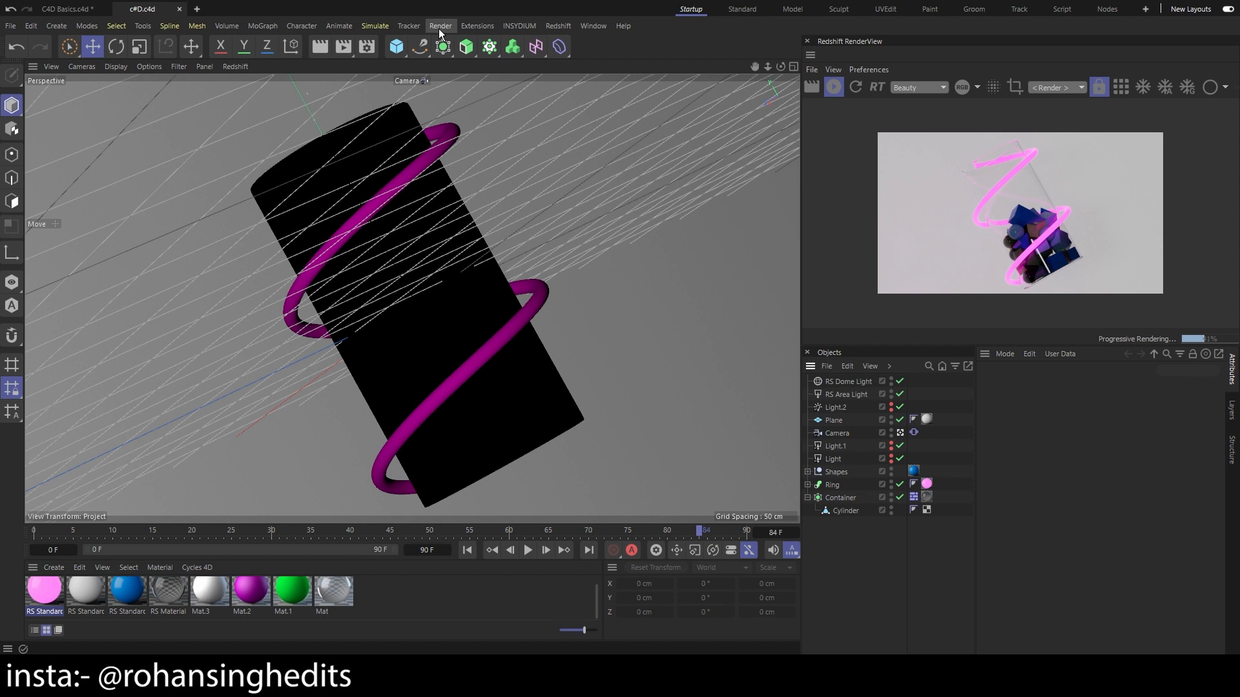
Review the render settings for output size, frame range choices, image save options and Redshift post-effects
left_click(439, 29)
mouse_move(494, 267)
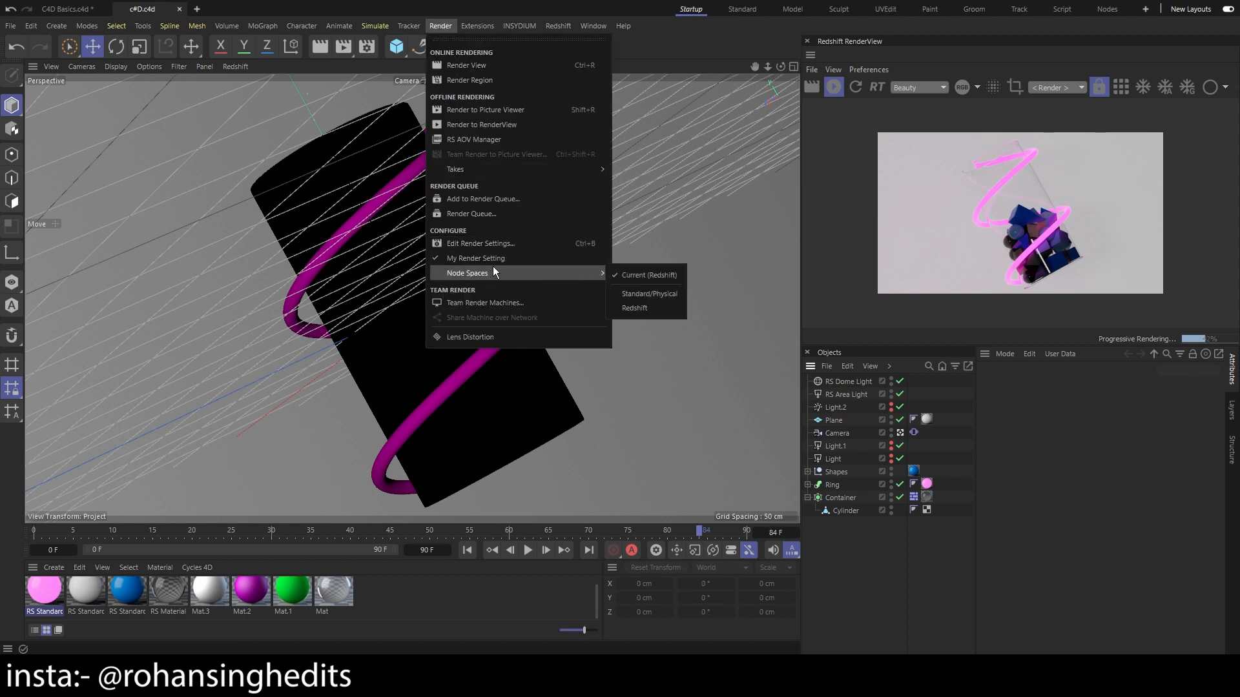
left_click(480, 243)
left_click(252, 118)
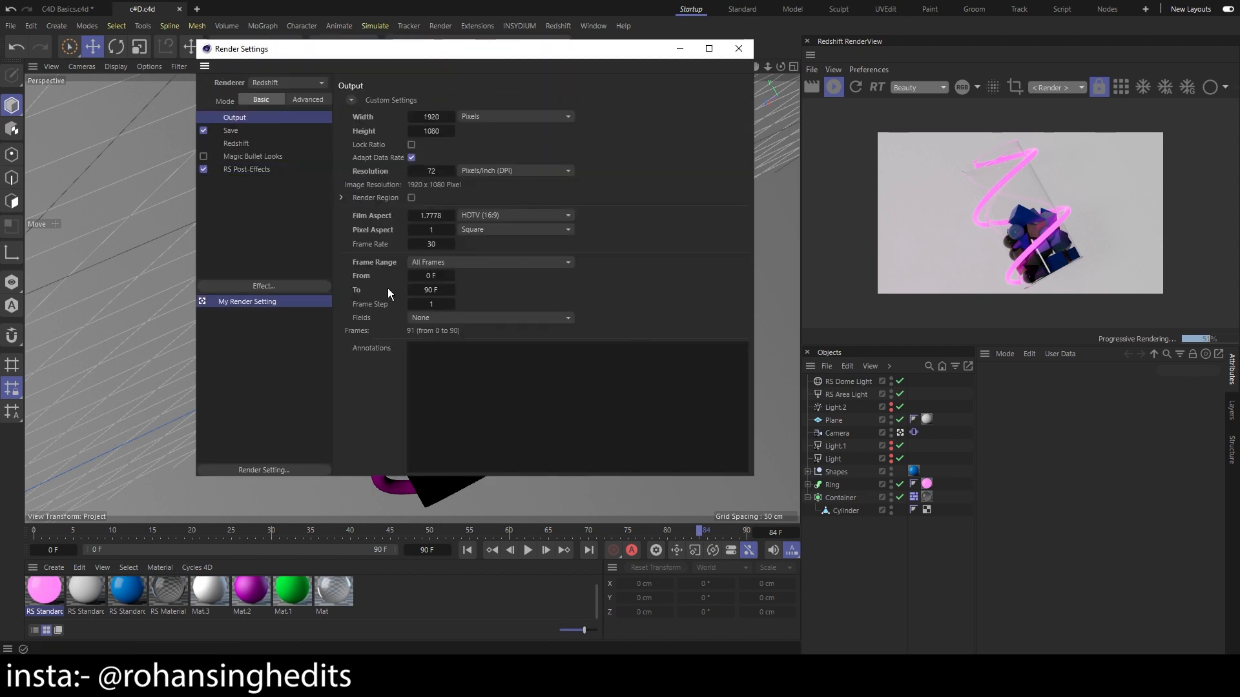
left_click(483, 262)
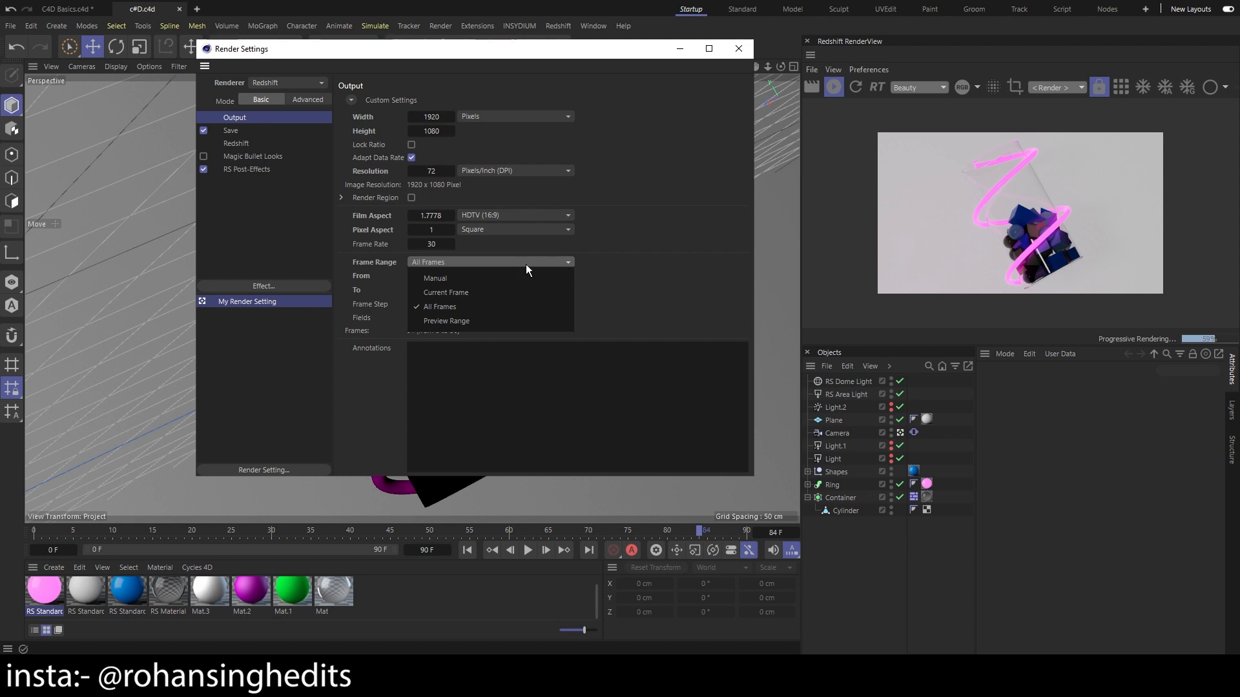
left_click(736, 283)
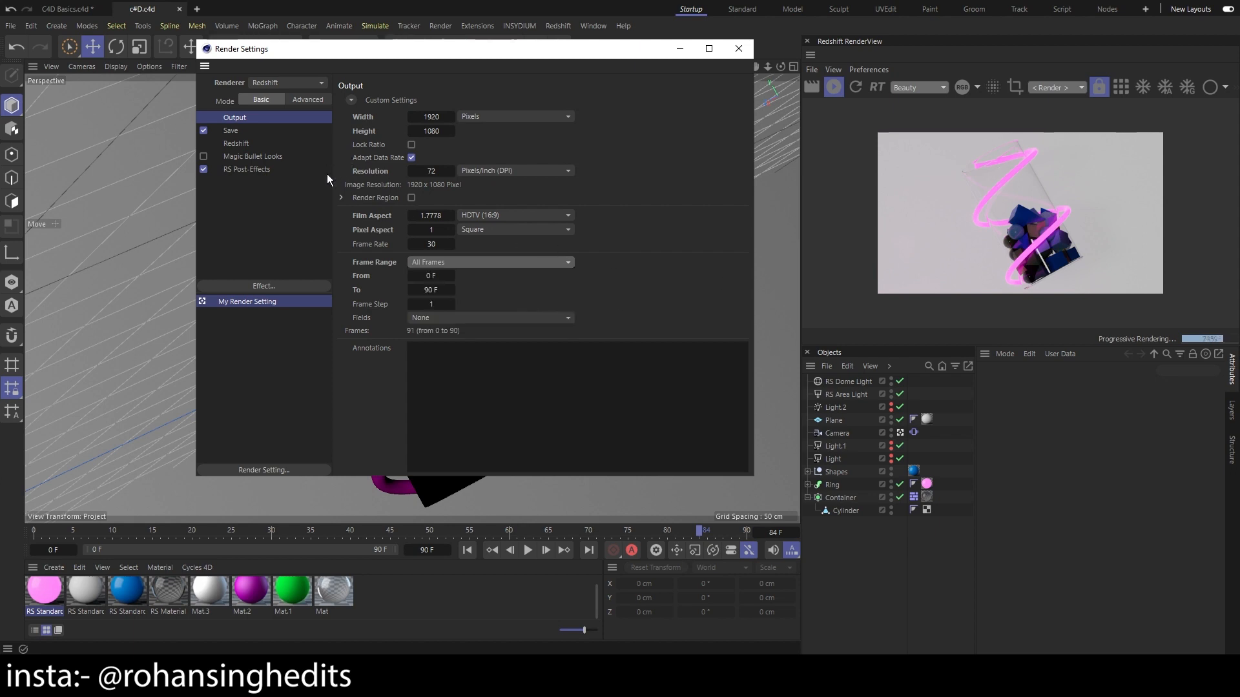
left_click(439, 262)
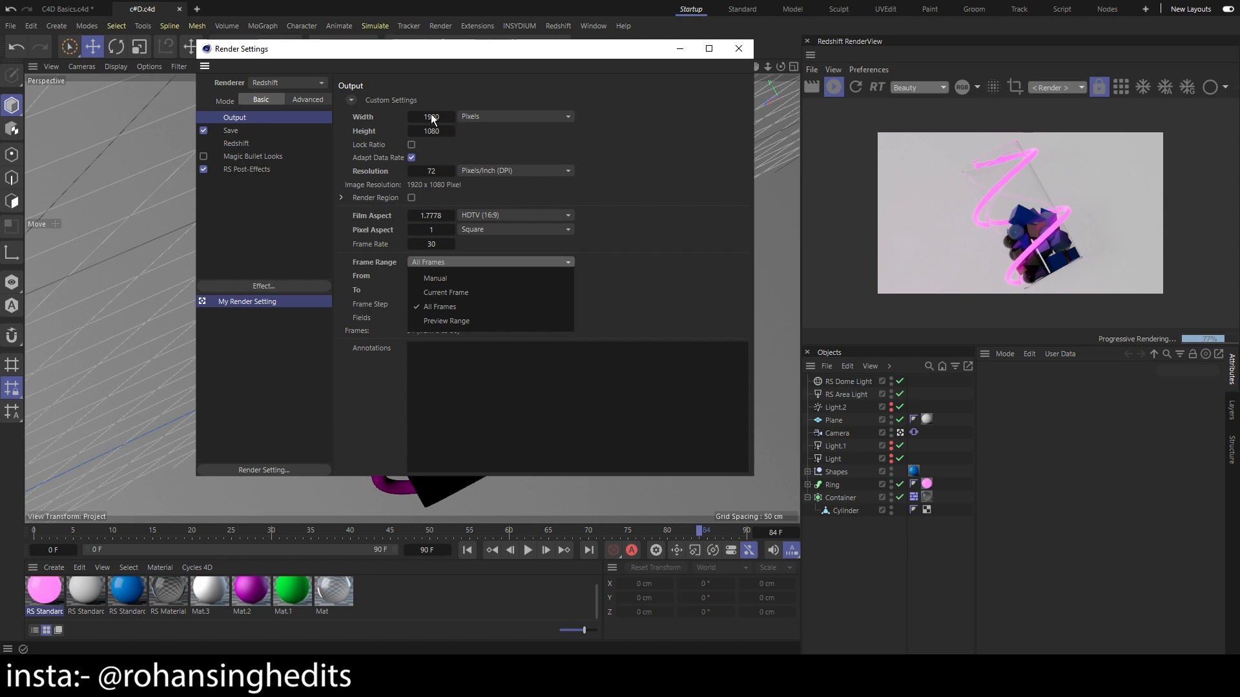
left_click(531, 261)
left_click(244, 144)
left_click(249, 130)
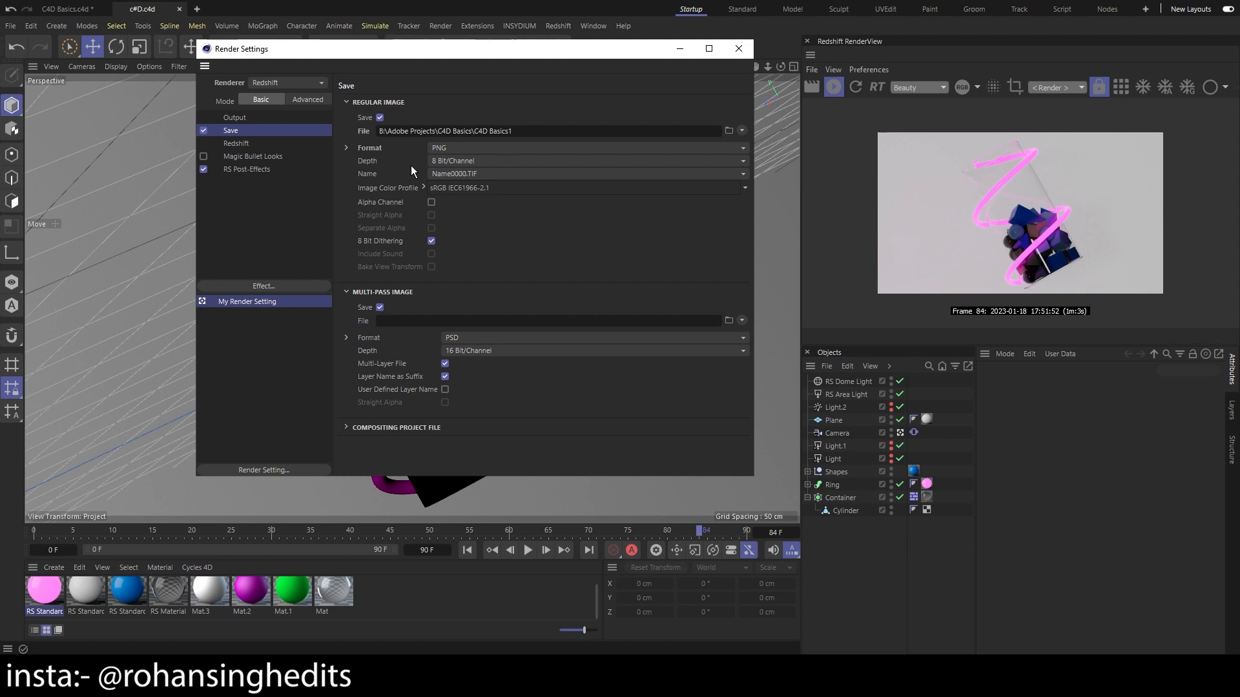
left_click(254, 170)
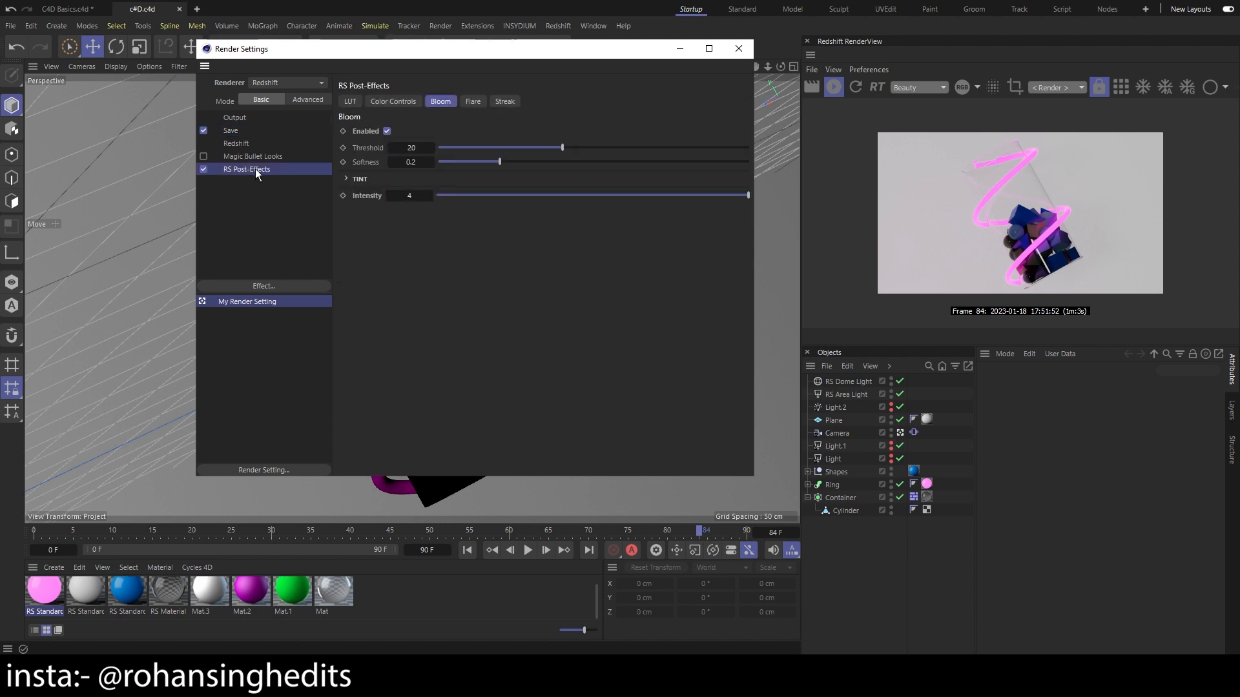
Set the Redshift bucket quality to High and close the render settings
left_click(241, 143)
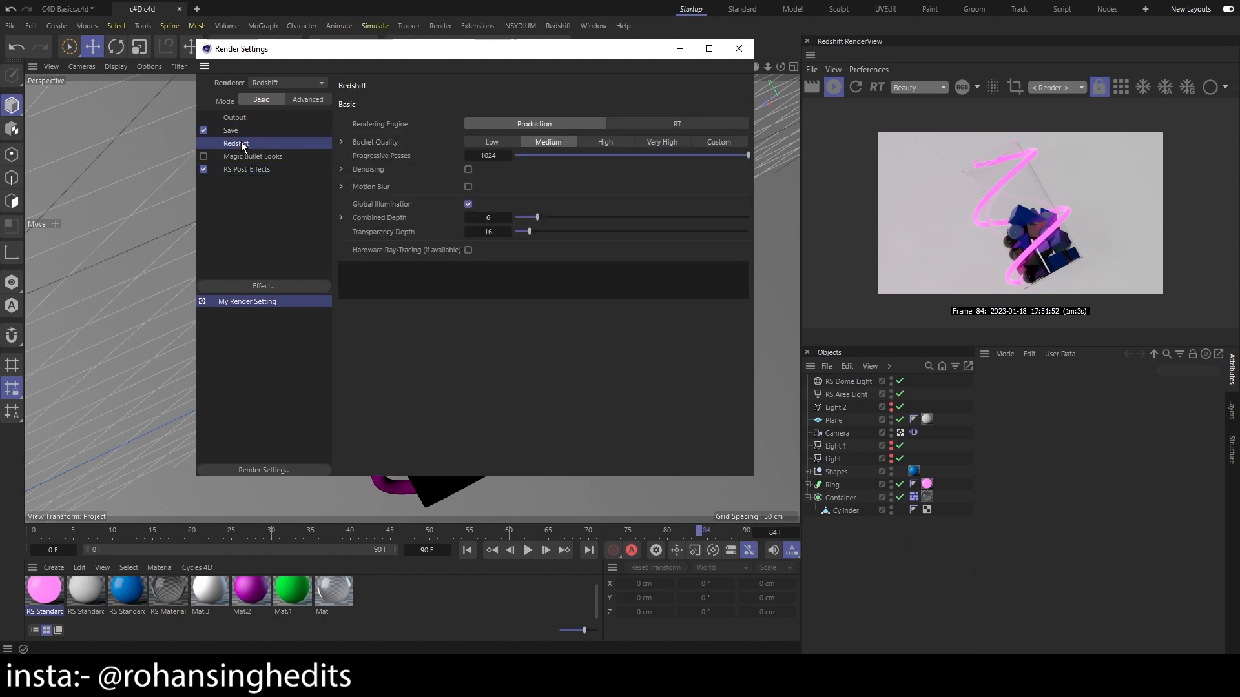
left_click(607, 144)
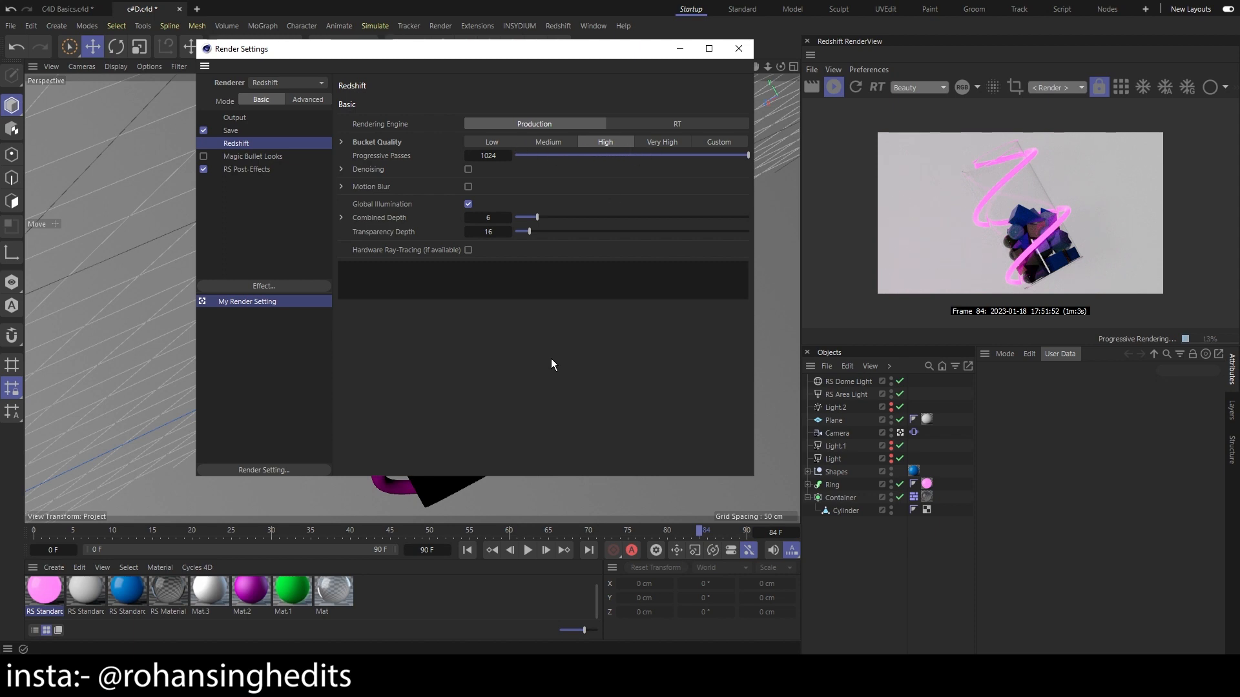
left_click(738, 49)
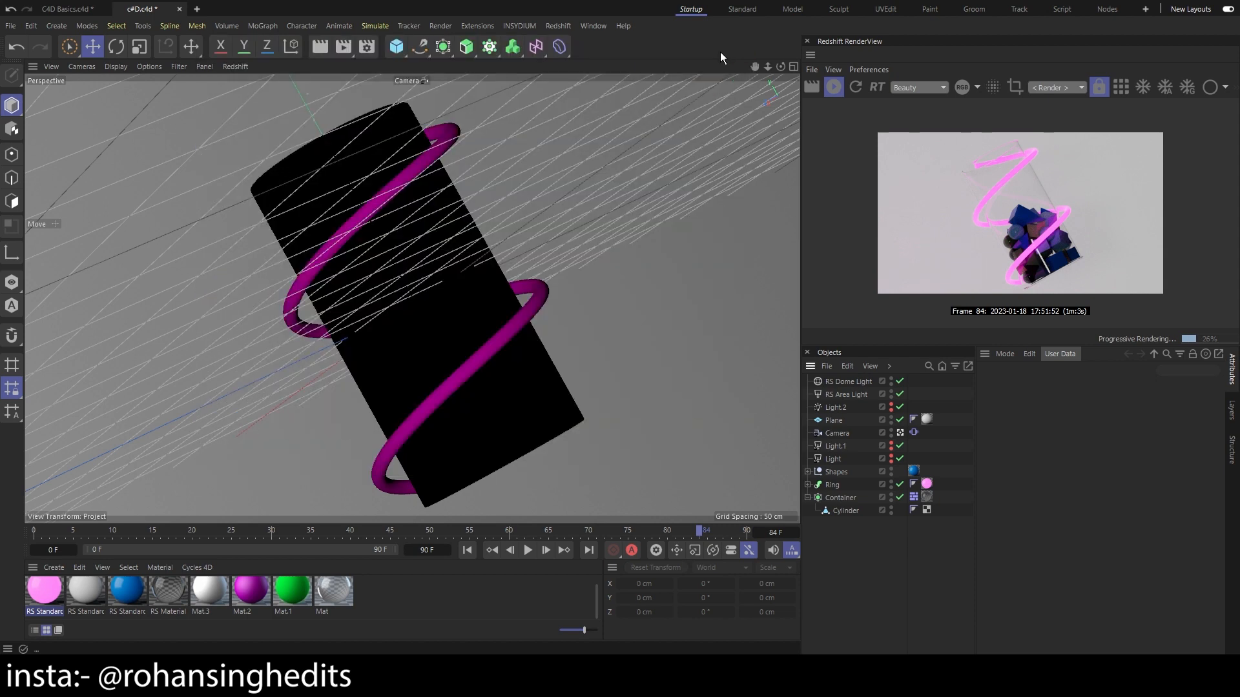
Render the animation to the Picture Viewer, overwriting the existing C4D Basics1 PNG files
left_click(341, 49)
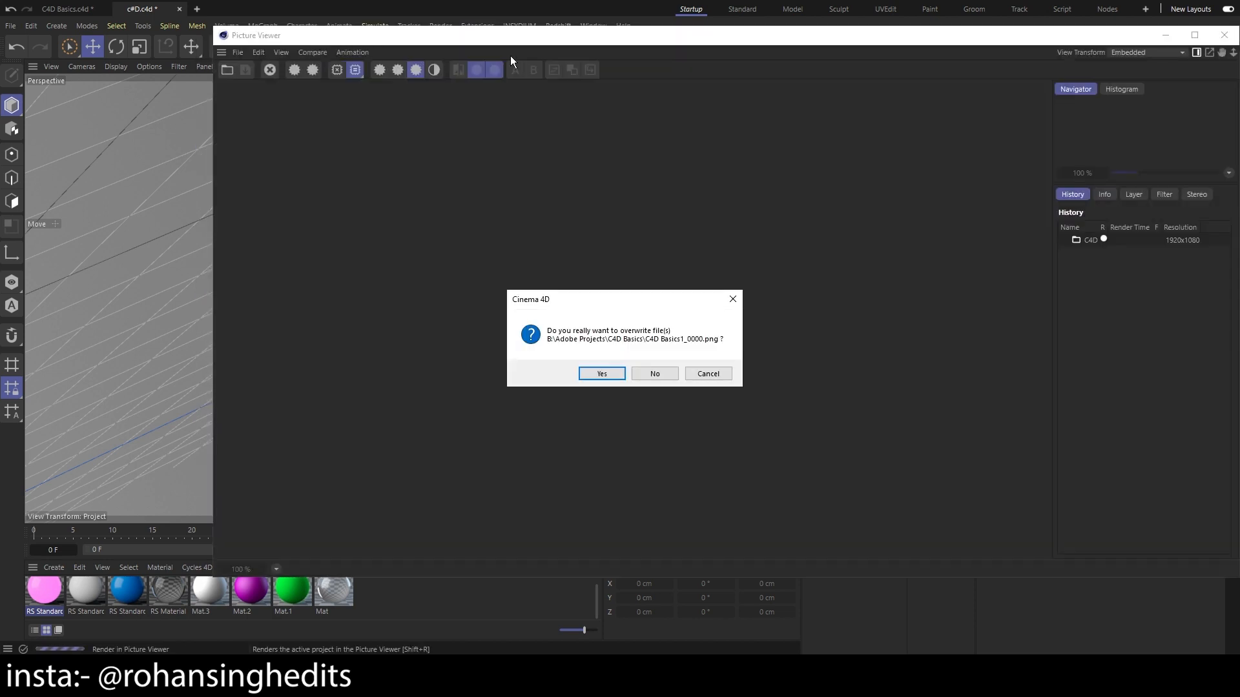
left_click(622, 376)
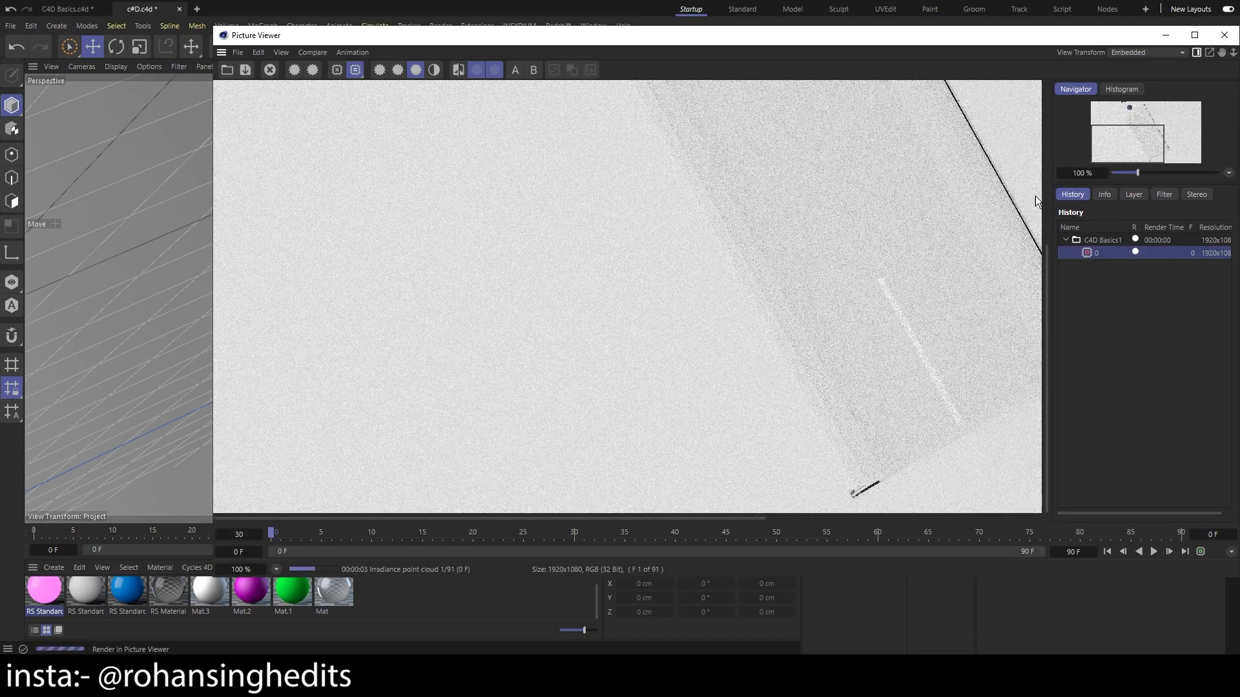
scroll(837, 362, "down", 4)
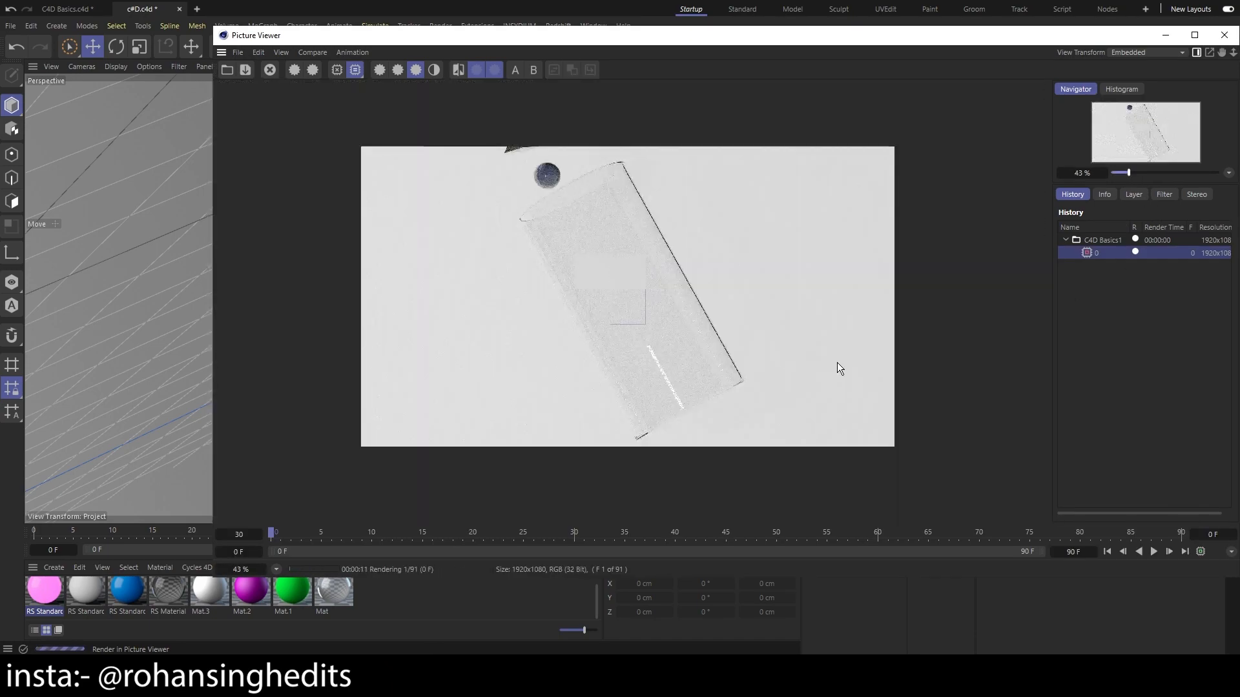